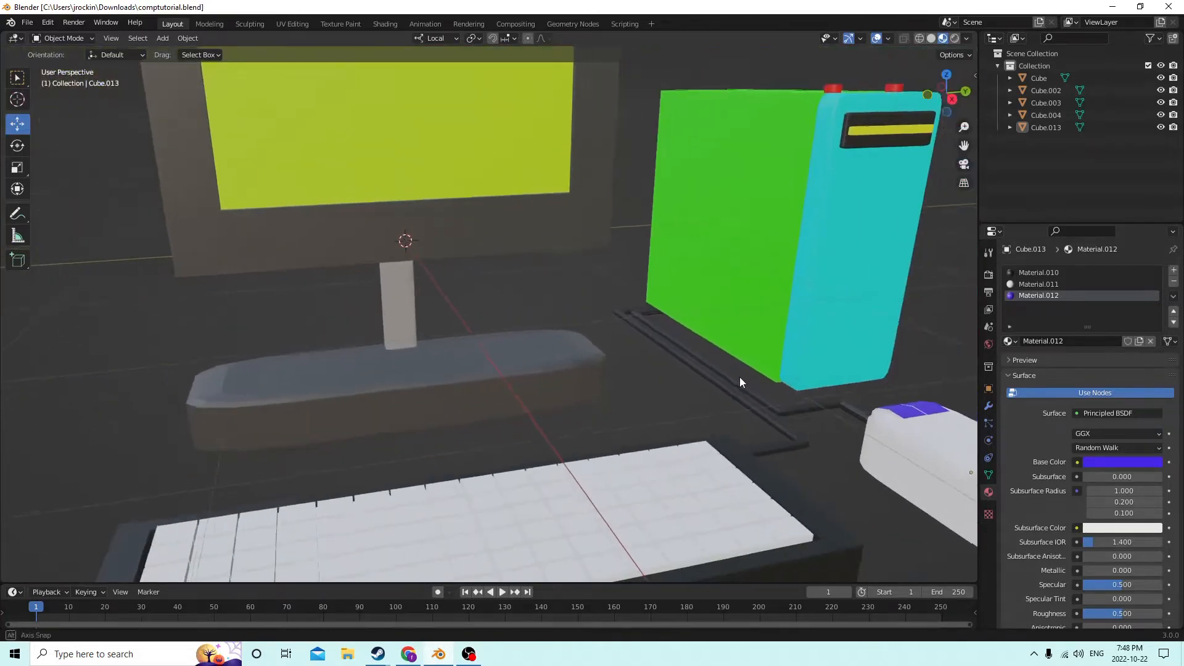
# - Add a cube mesh and move it about 0.036 m along X and 0.019 m along Y, in front of the computer tower
pyautogui.scroll(-3, 827, 381)
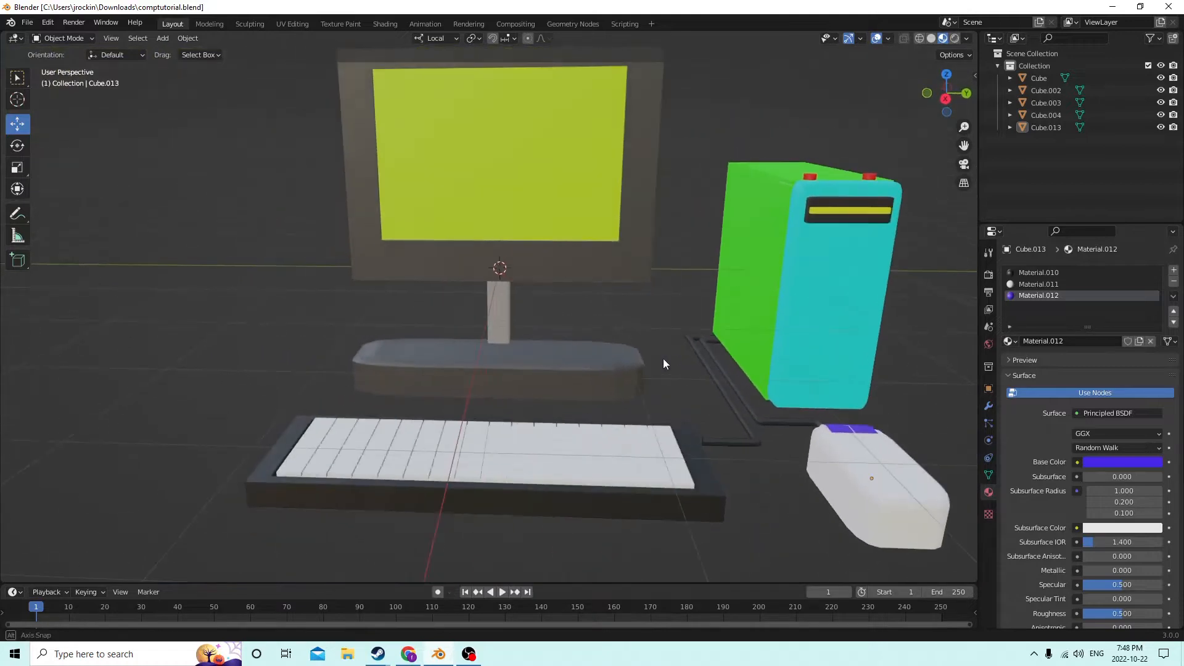
pyautogui.scroll(2, 716, 369)
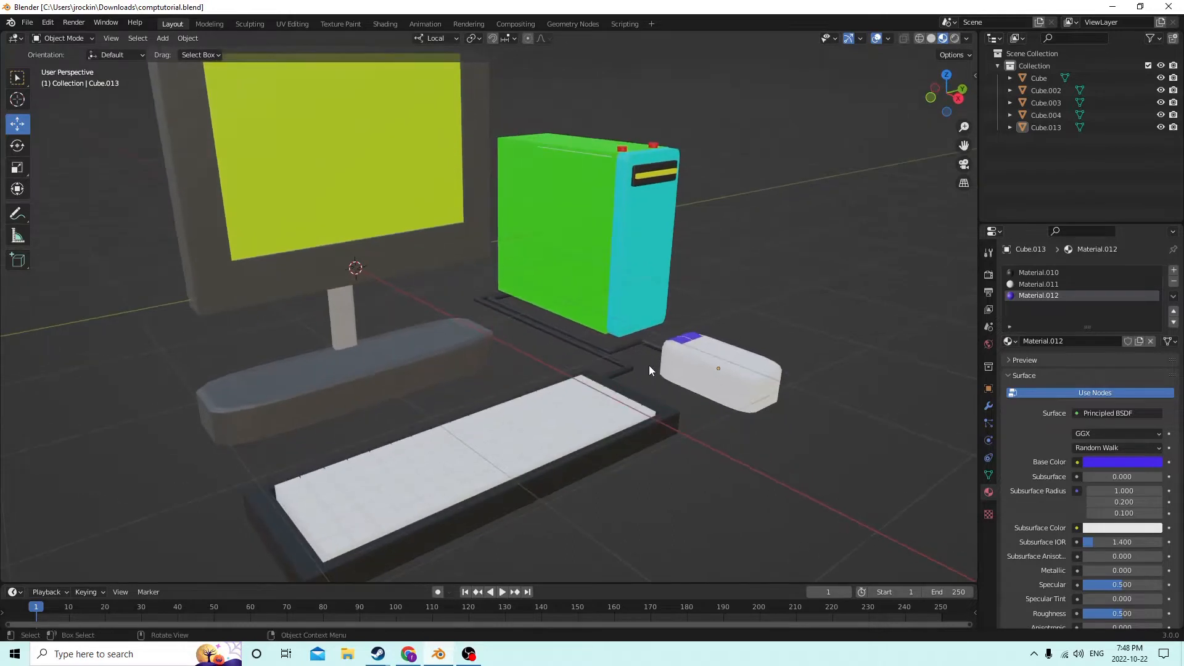
pyautogui.hotkey('shift', 'a')
pyautogui.moveTo(658, 372)
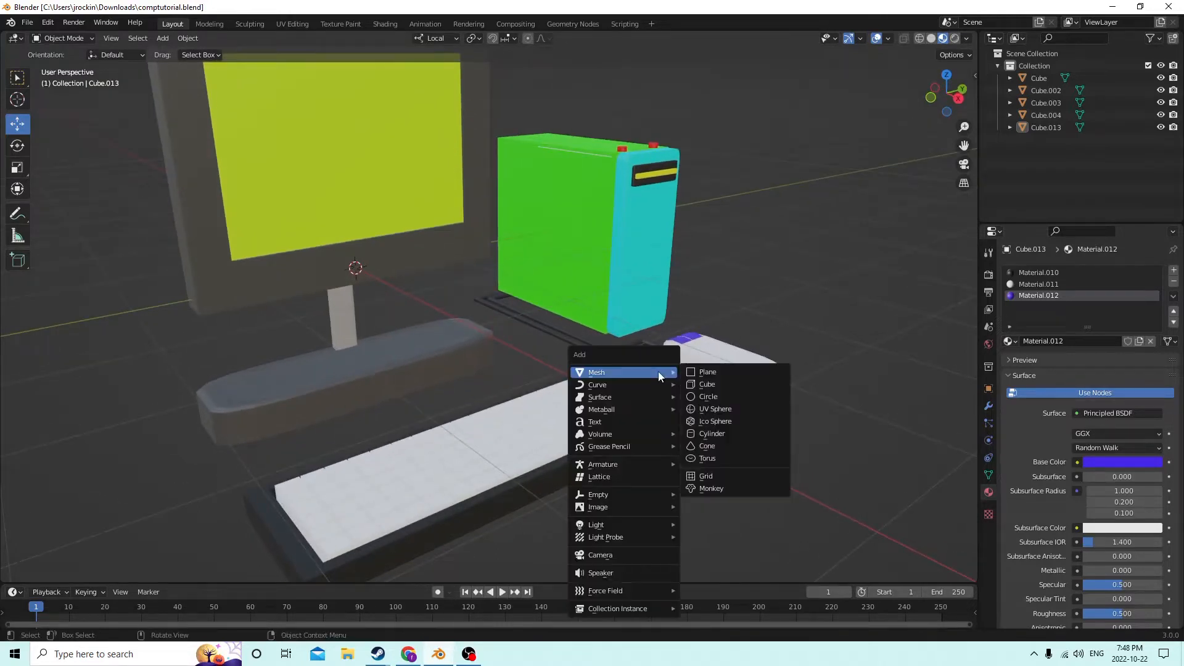
pyautogui.click(706, 385)
pyautogui.moveTo(698, 387); pyautogui.dragTo(631, 357, button='middle')
pyautogui.moveTo(337, 298); pyautogui.dragTo(407, 302)
pyautogui.moveTo(407, 303); pyautogui.dragTo(550, 375, button='middle')
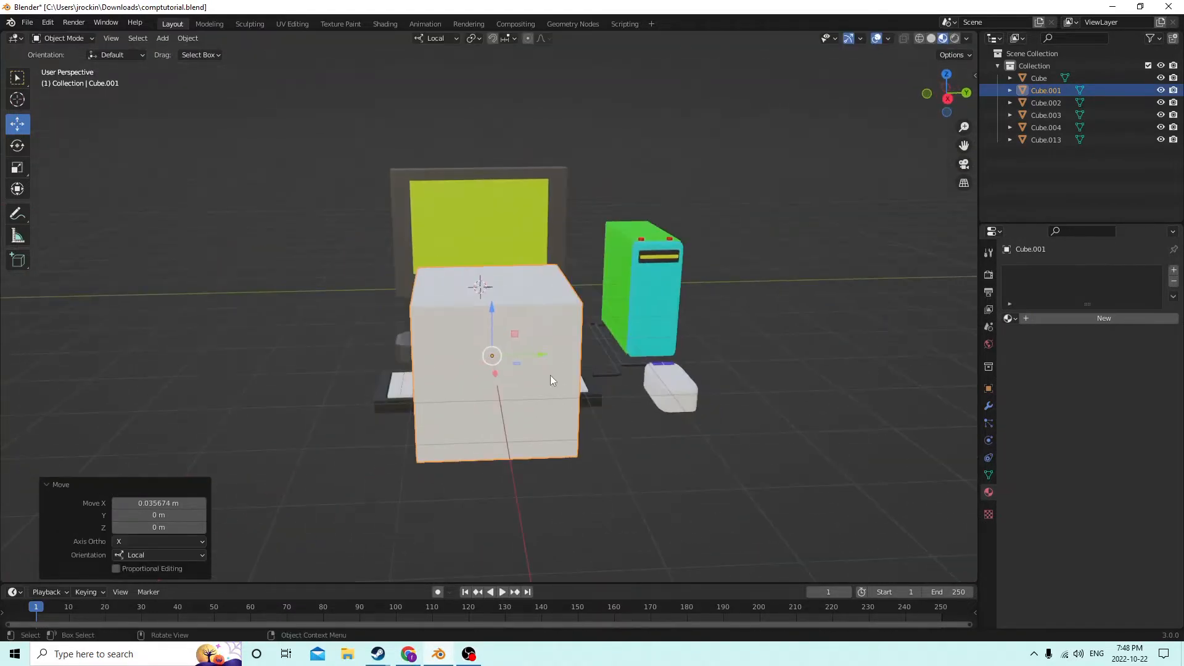
pyautogui.moveTo(539, 356); pyautogui.dragTo(661, 346)
pyautogui.moveTo(661, 346)
pyautogui.mouseDown(button='middle')
pyautogui.moveTo(642, 342)
pyautogui.moveTo(654, 343)
pyautogui.mouseUp(button='middle')
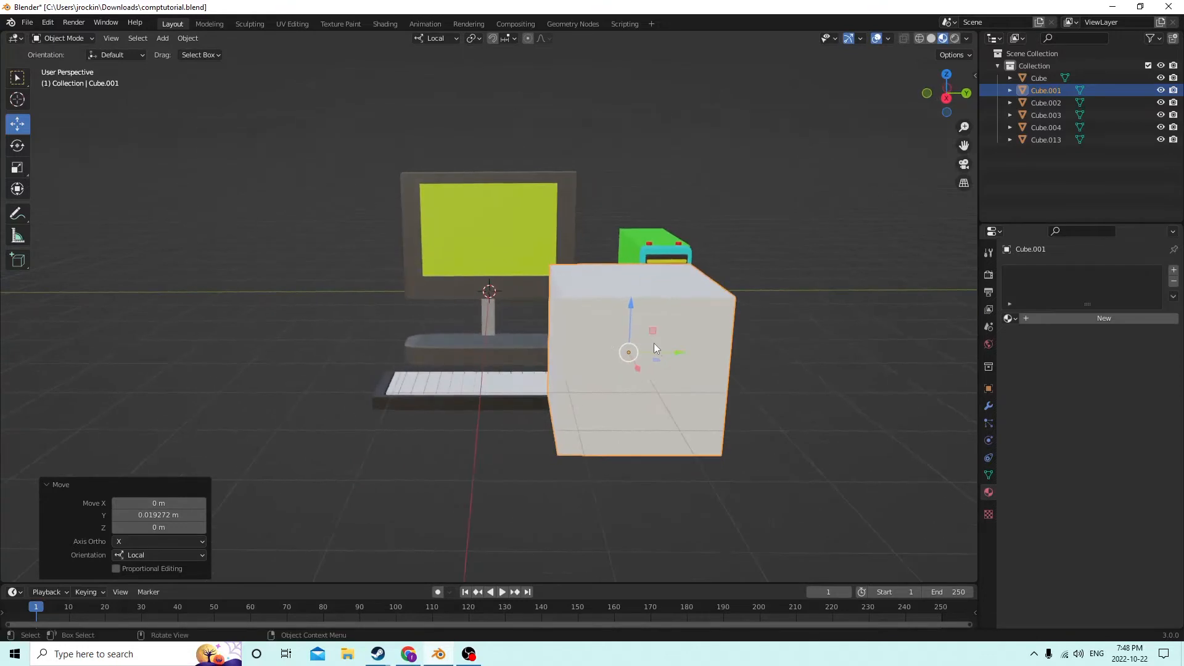
# - Merge all of the new cube's vertices at their center into a single point, using vertex selection mode
pyautogui.press('Tab')
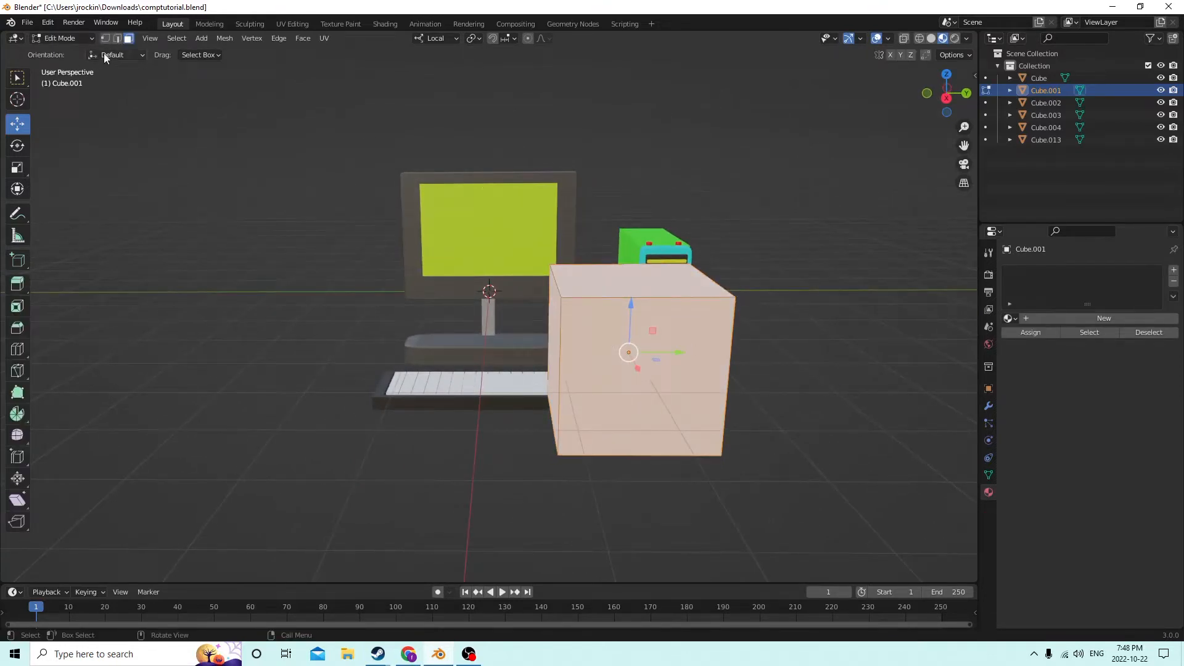
pyautogui.moveTo(863, 293)
pyautogui.mouseDown(button='middle')
pyautogui.moveTo(812, 288)
pyautogui.moveTo(872, 299)
pyautogui.mouseUp(button='middle')
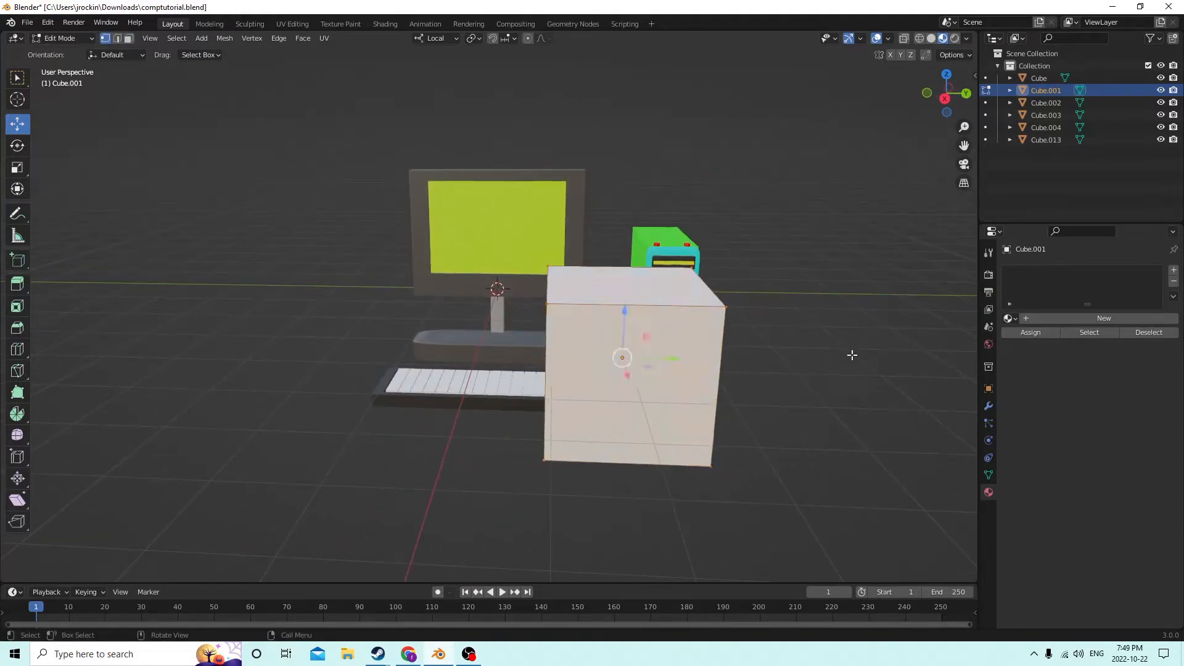
pyautogui.press('m')
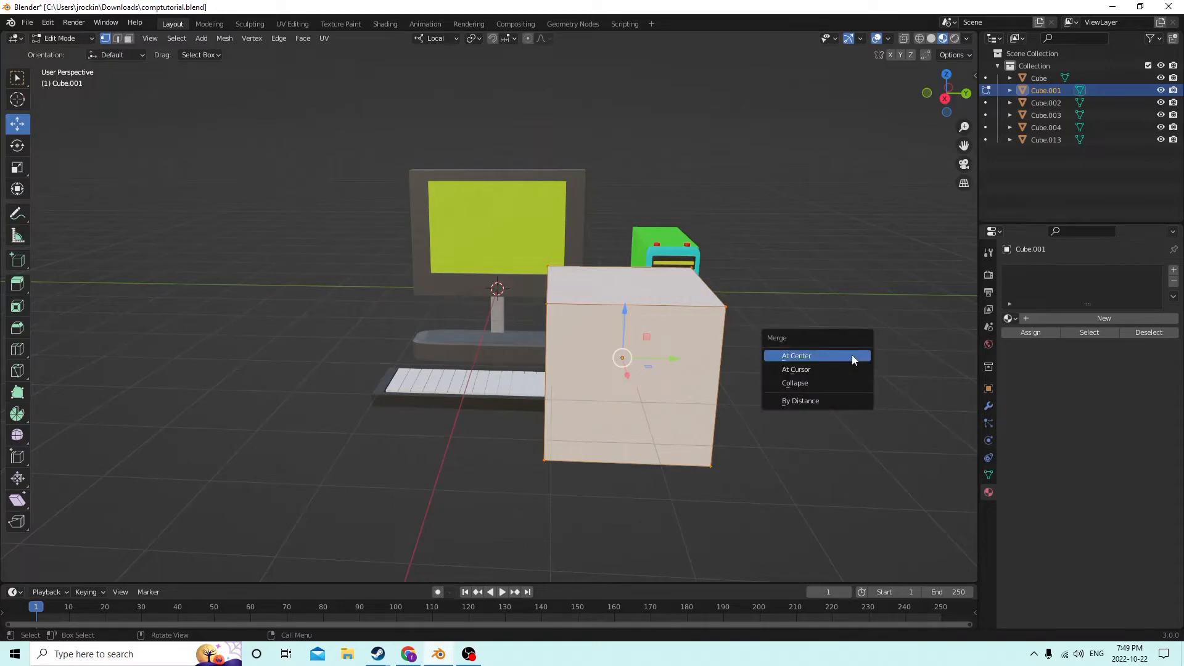
pyautogui.click(853, 354)
pyautogui.moveTo(852, 354); pyautogui.dragTo(764, 302, button='middle')
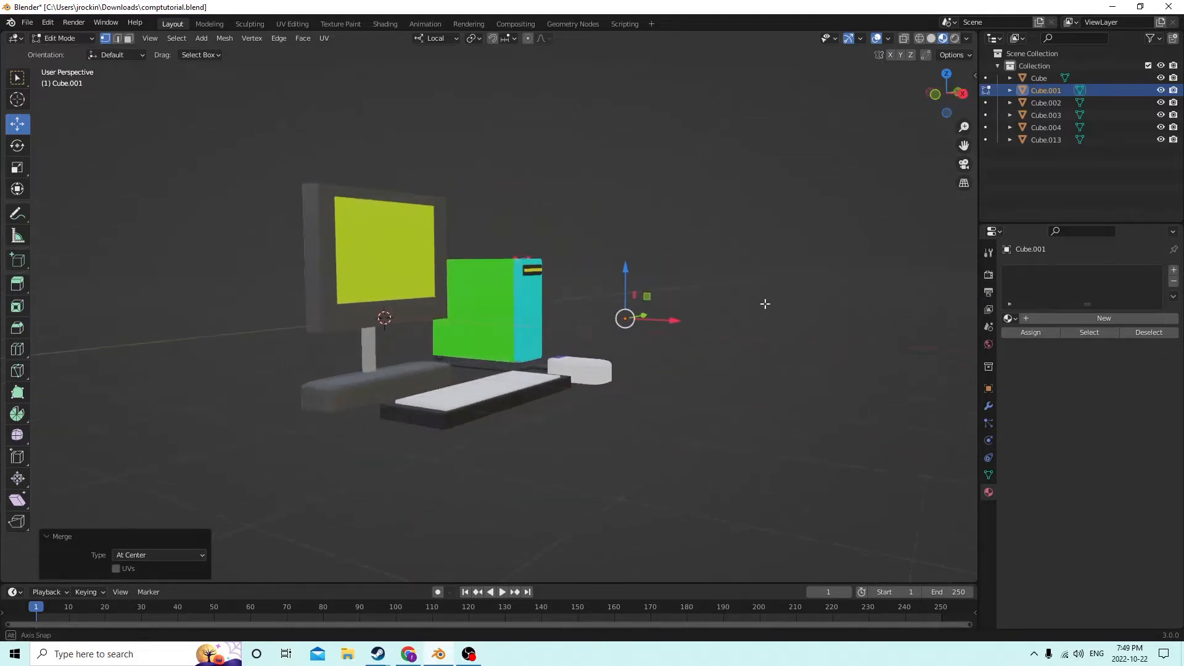
# - Move the single-vertex object down about 0.011 m and back along X to the end of the keyboard nearest the mouse
pyautogui.press('Tab')
pyautogui.moveTo(629, 265); pyautogui.dragTo(628, 269)
pyautogui.moveTo(603, 336); pyautogui.dragTo(533, 360, button='middle')
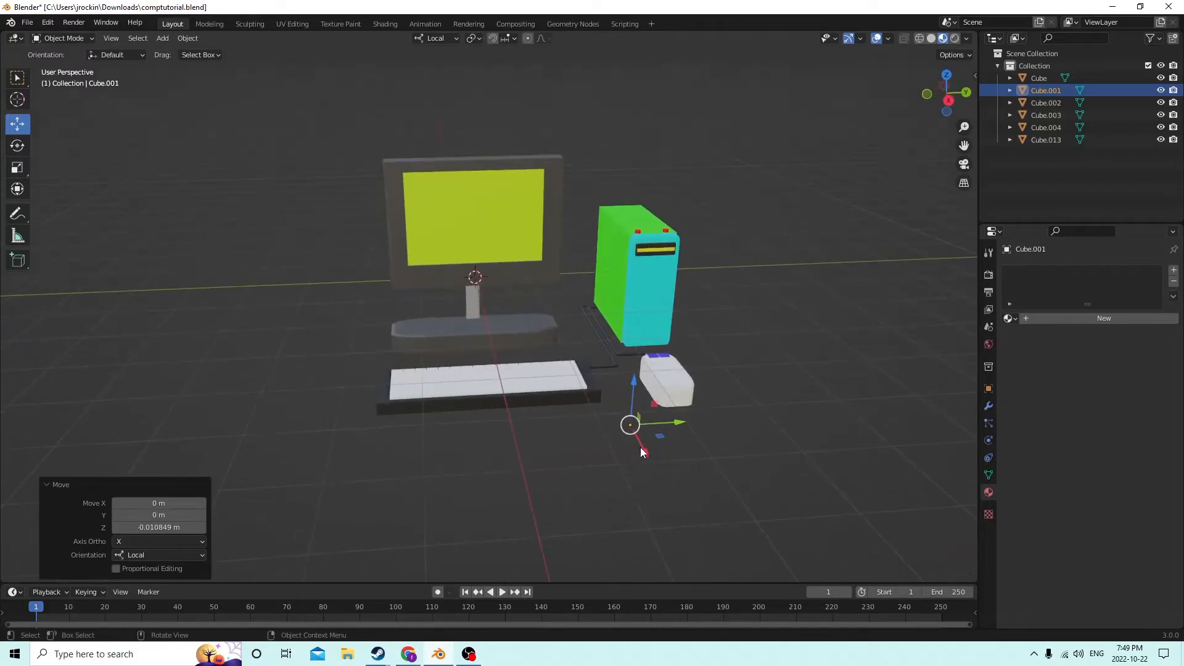
pyautogui.moveTo(642, 450); pyautogui.dragTo(602, 371)
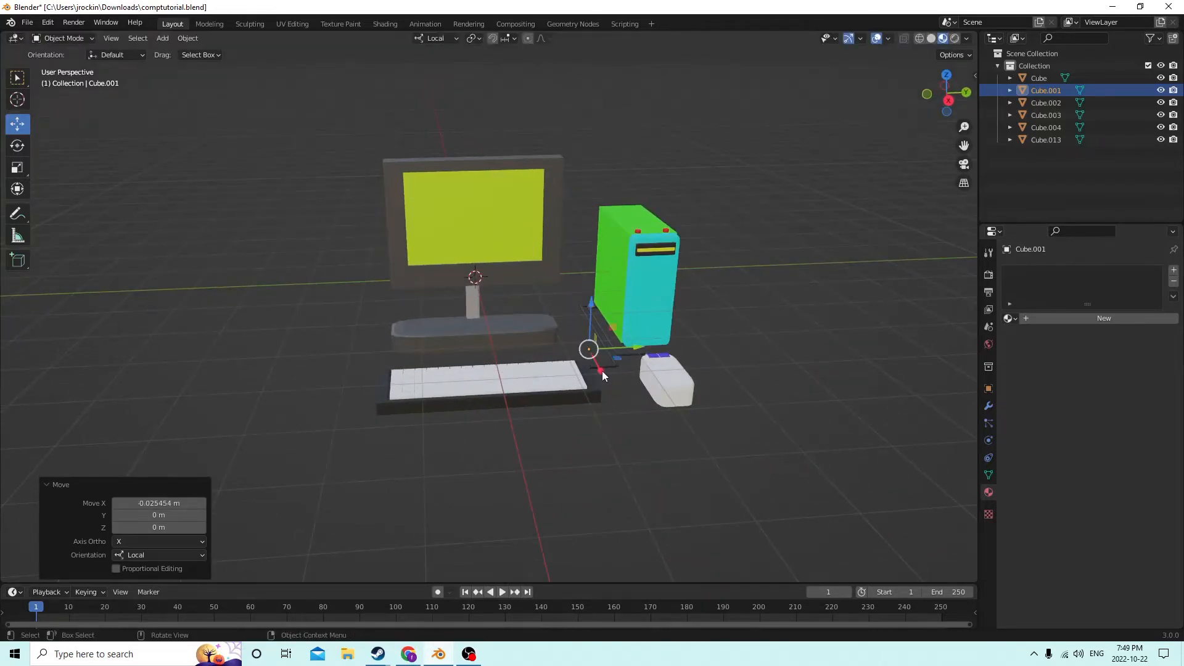
pyautogui.moveTo(602, 372); pyautogui.dragTo(617, 377, button='middle')
pyautogui.moveTo(618, 378); pyautogui.dragTo(640, 399)
pyautogui.moveTo(640, 398); pyautogui.dragTo(712, 381, button='middle')
pyautogui.scroll(1, 683, 375)
# - Extrude the vertex about 0.0045 m along local Y, from the keyboard's end toward the mouse
pyautogui.press('Tab')
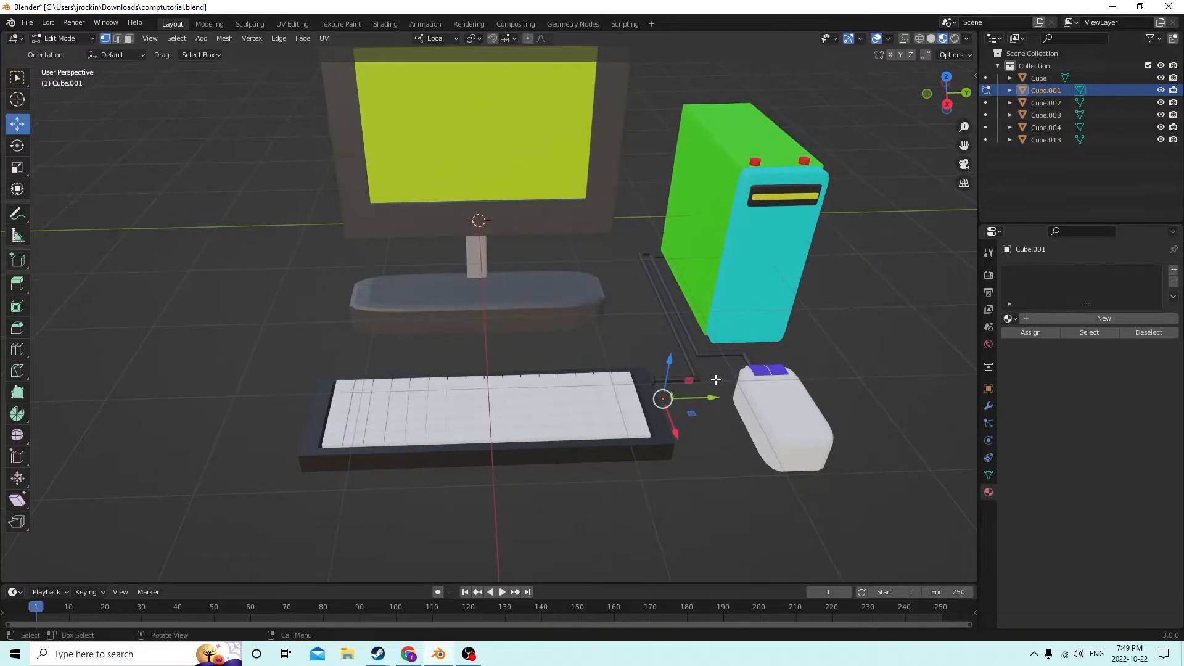
pyautogui.press('g')
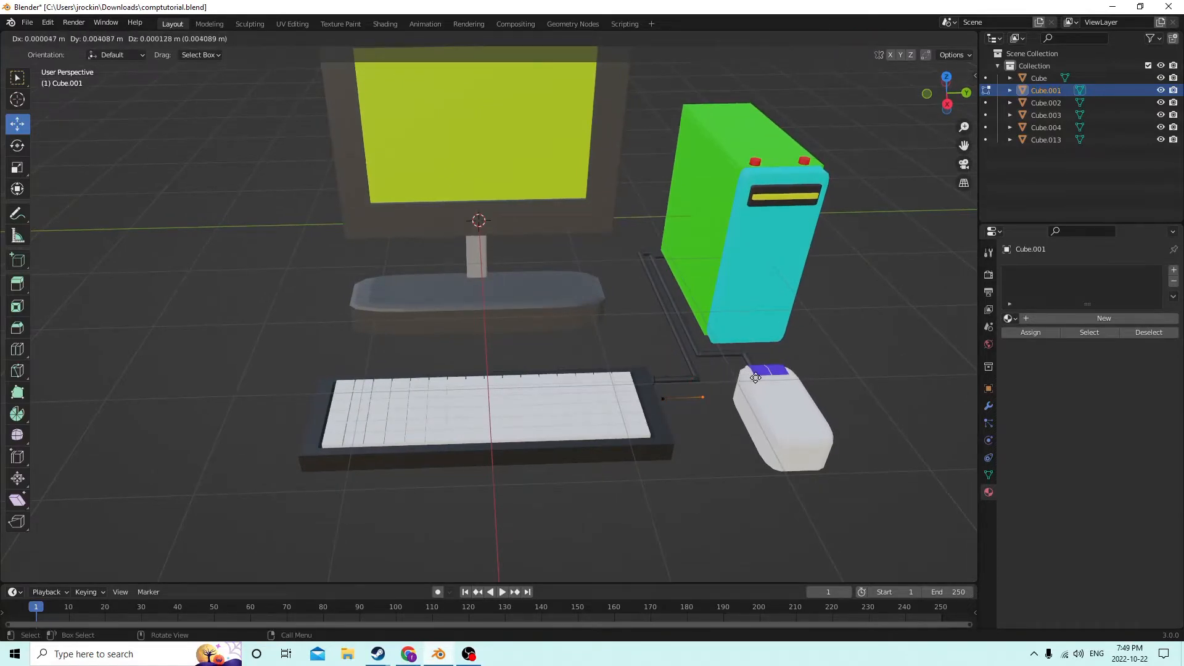
pyautogui.press('z')
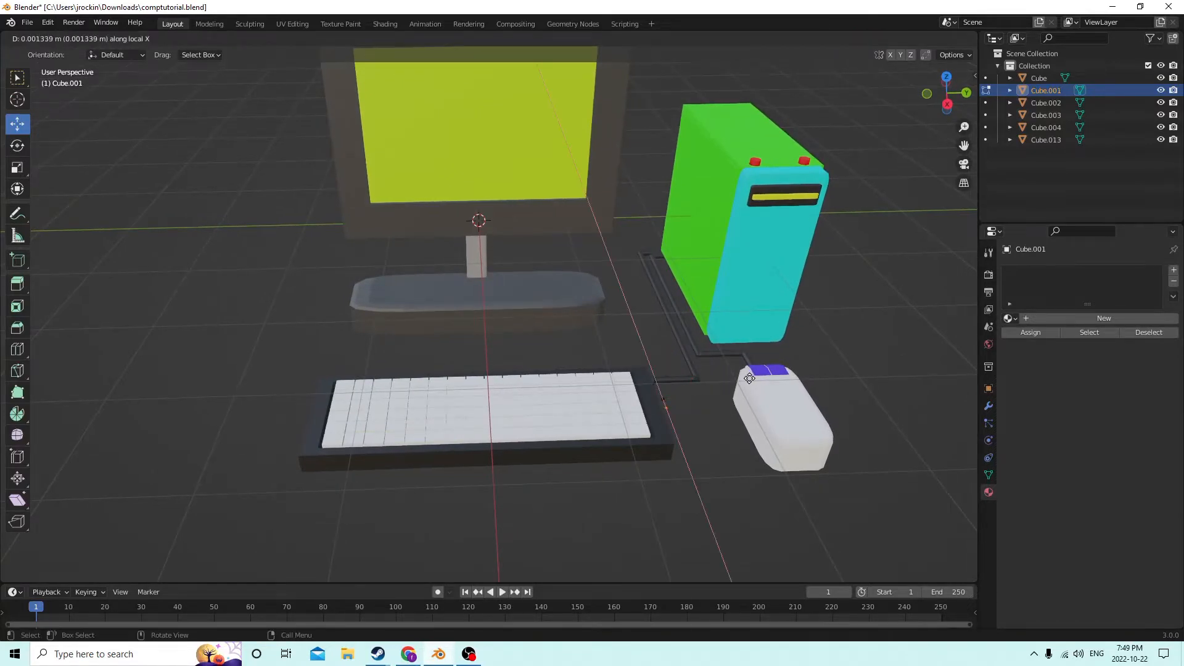
pyautogui.press('z')
pyautogui.press('y')
pyautogui.press('y')
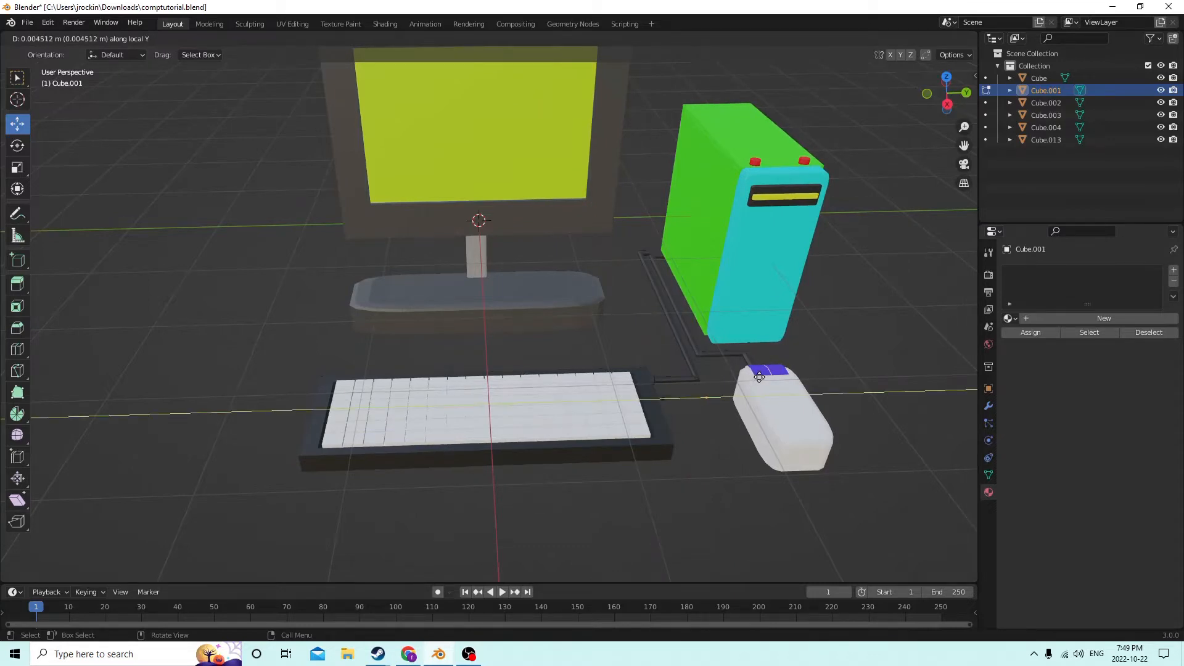
pyautogui.click(760, 377)
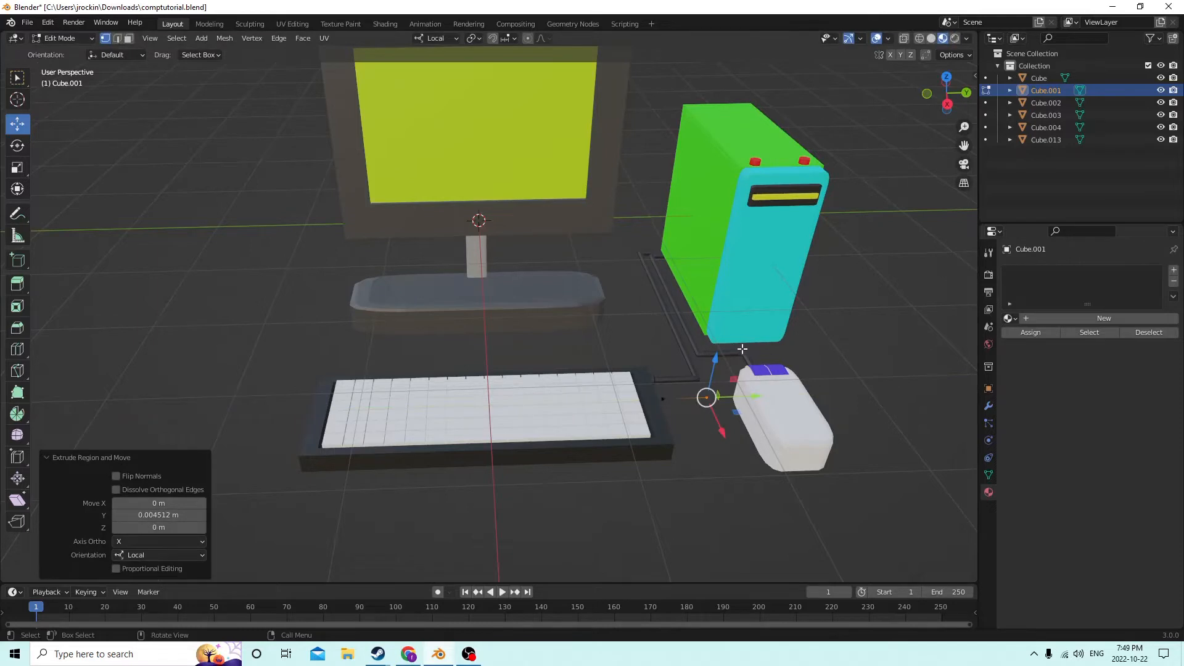
# - Extrude the end vertex about 0.031 m backward along local X, past the rear of the tower
pyautogui.moveTo(742, 349); pyautogui.dragTo(707, 368, button='middle')
pyautogui.press('g')
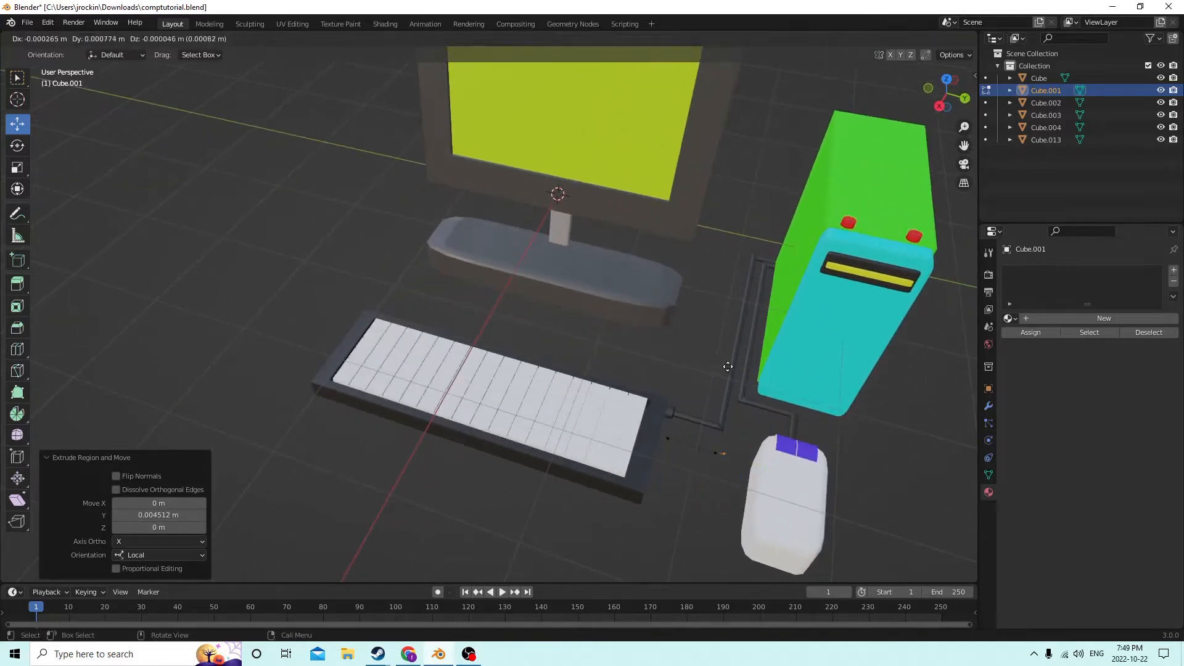
pyautogui.press('y')
pyautogui.press('y')
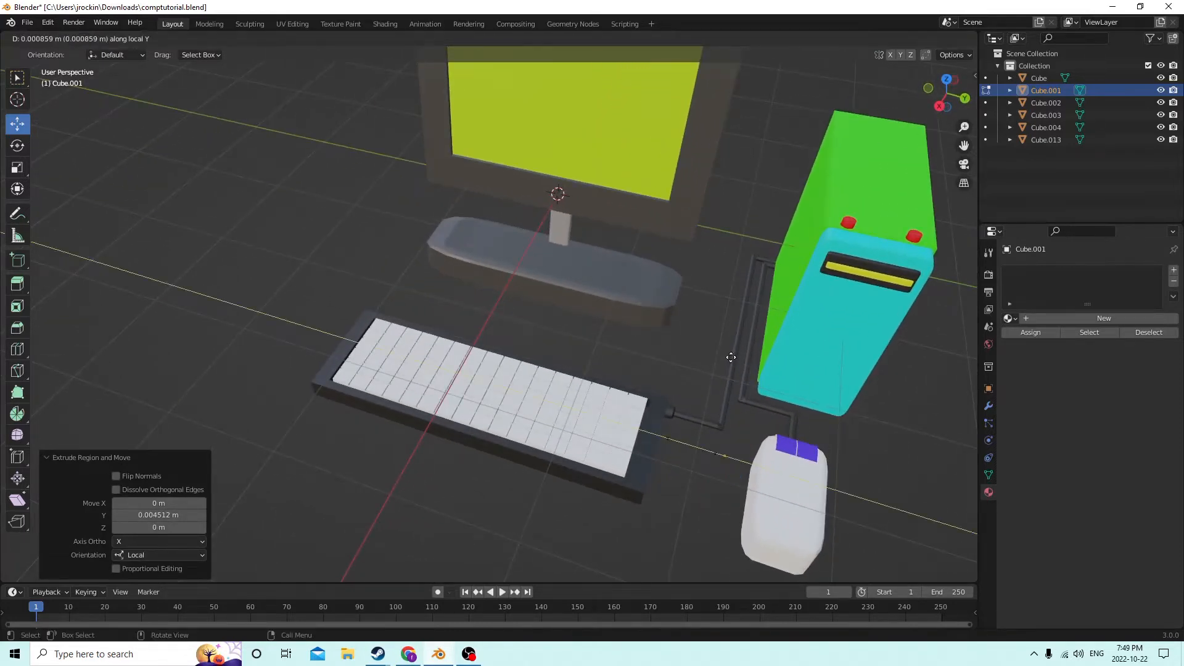
pyautogui.press('x')
pyautogui.press('x')
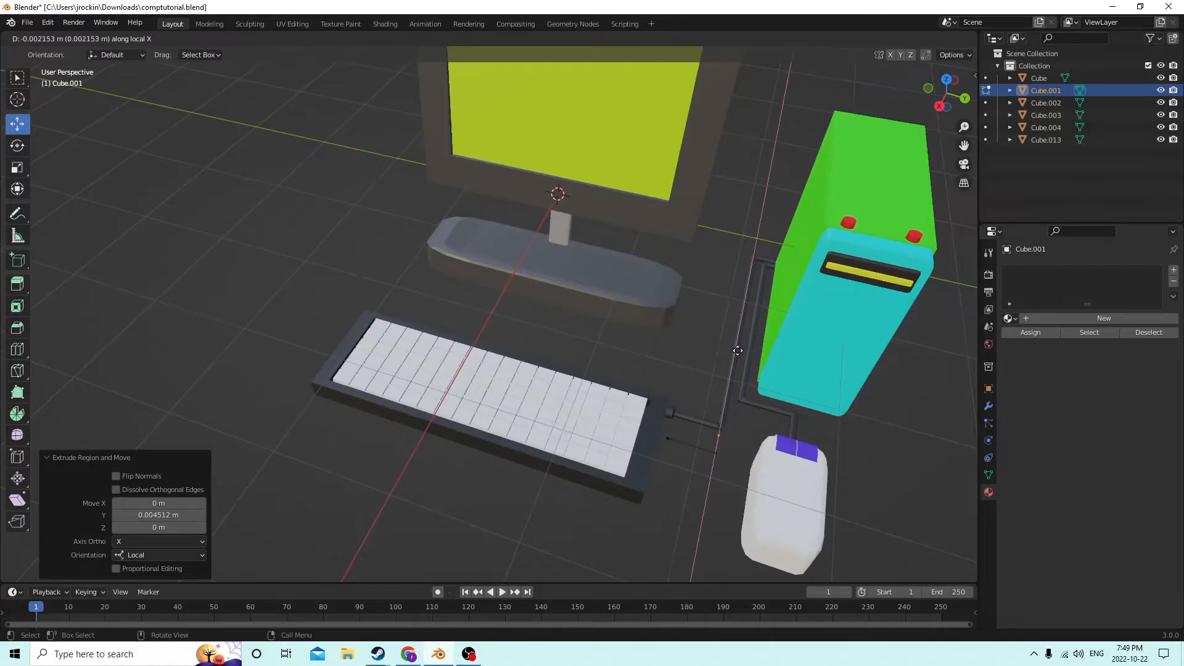
pyautogui.click(768, 169)
# - Extrude the end vertex about 0.0068 m along local Y, behind the tower
pyautogui.moveTo(768, 170); pyautogui.dragTo(741, 358, button='middle')
pyautogui.scroll(2, 547, 375)
pyautogui.scroll(-3, 617, 371)
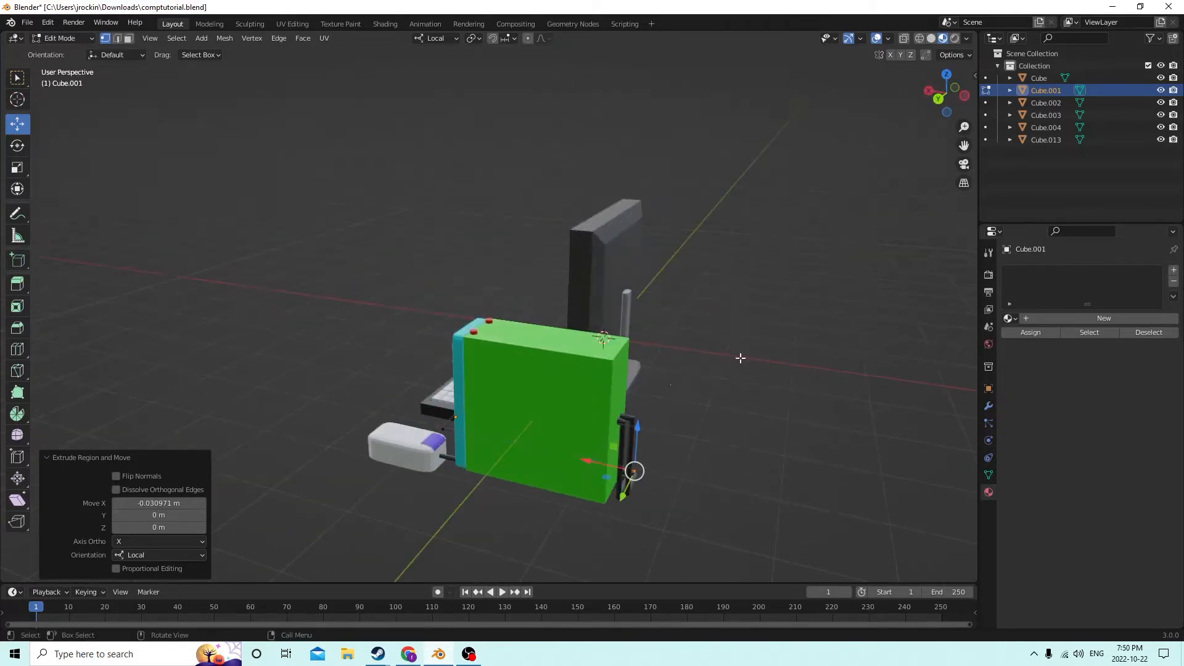
pyautogui.moveTo(899, 219); pyautogui.dragTo(754, 402, button='middle')
pyautogui.scroll(-3, 793, 299)
pyautogui.press('g')
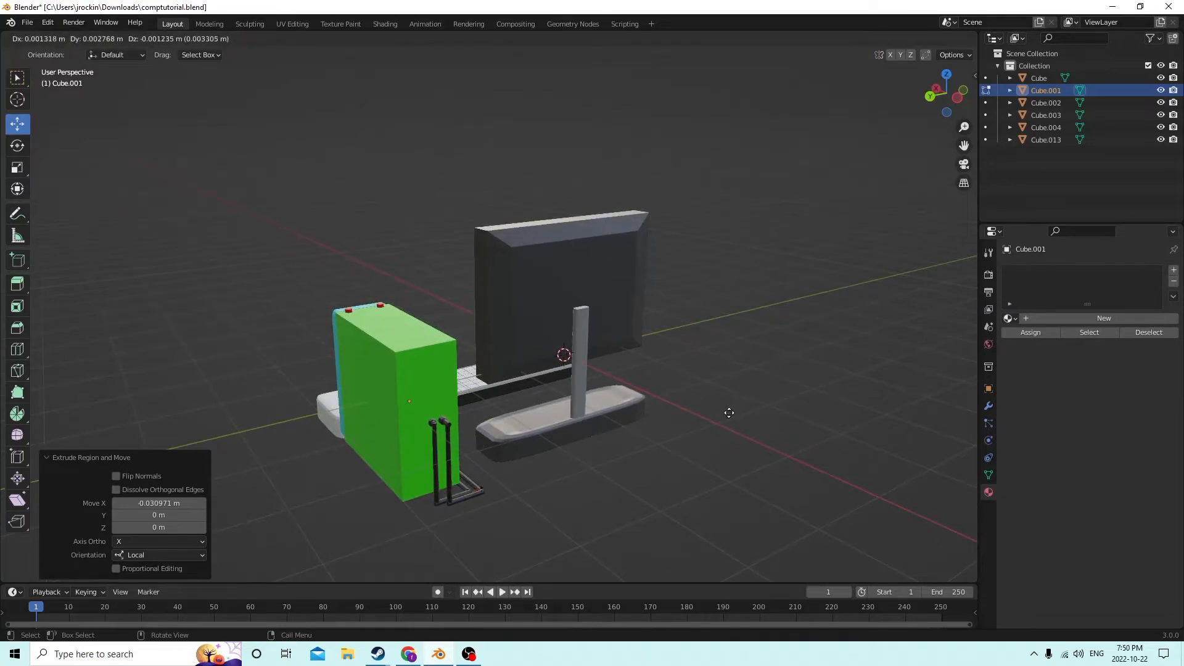
pyautogui.press('z')
pyautogui.press('z')
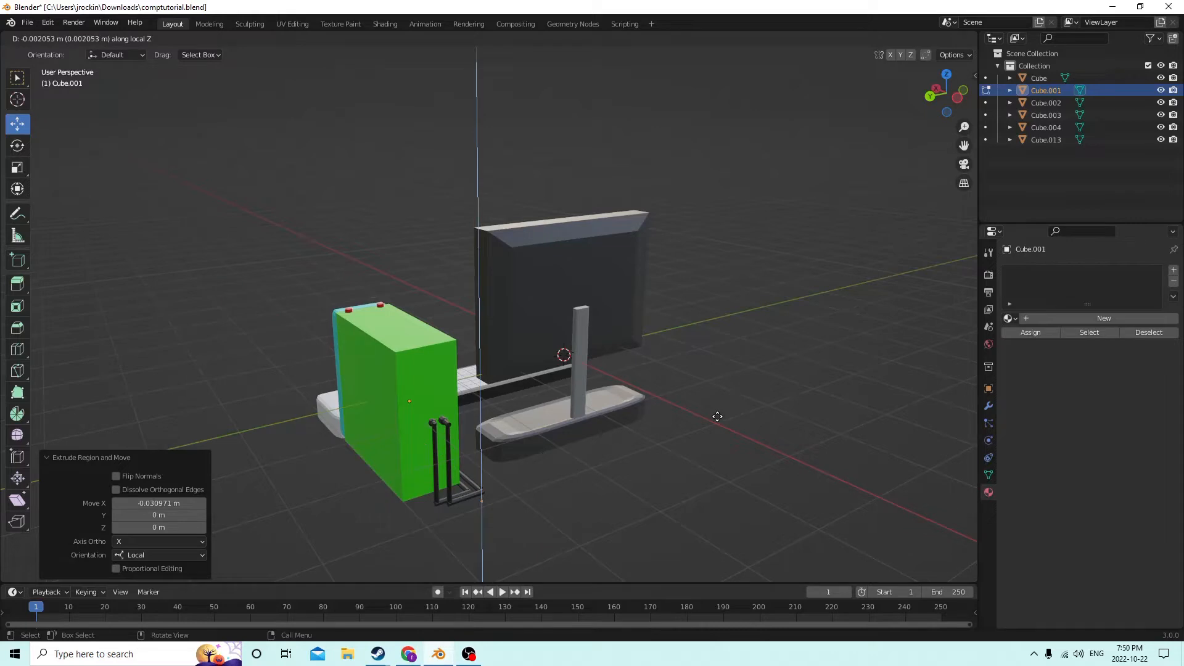
pyautogui.press('y')
pyautogui.press('y')
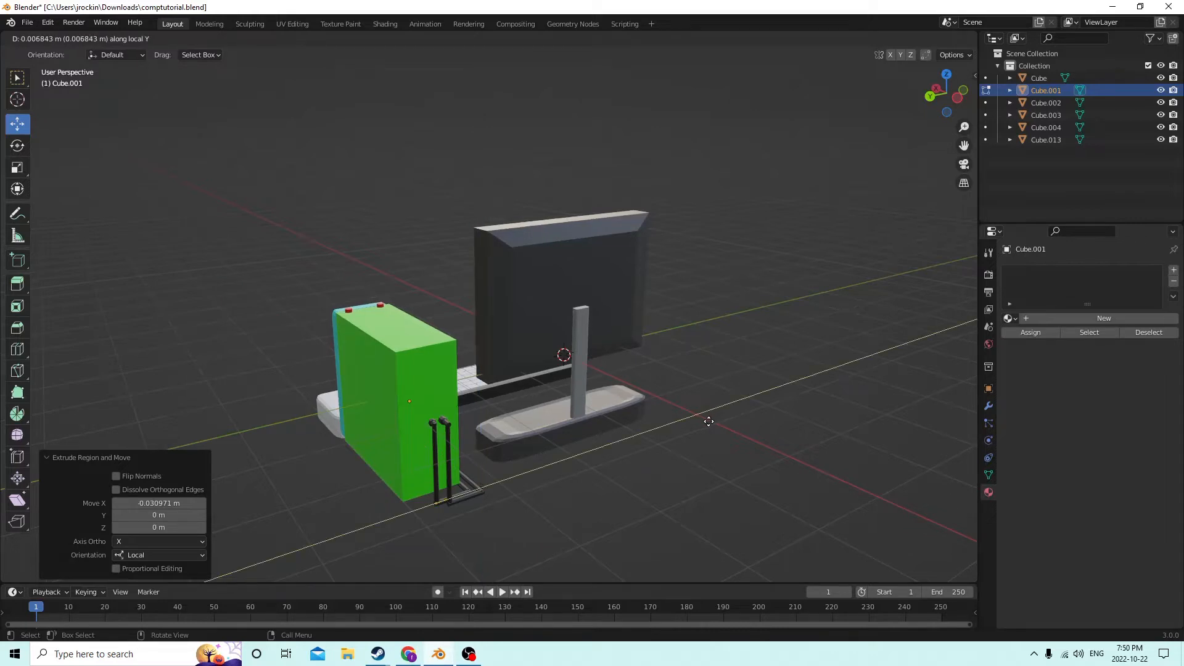
pyautogui.click(709, 422)
# - Extrude the end vertex straight up along local Z behind the tower
pyautogui.moveTo(709, 413); pyautogui.dragTo(740, 394, button='middle')
pyautogui.press('g')
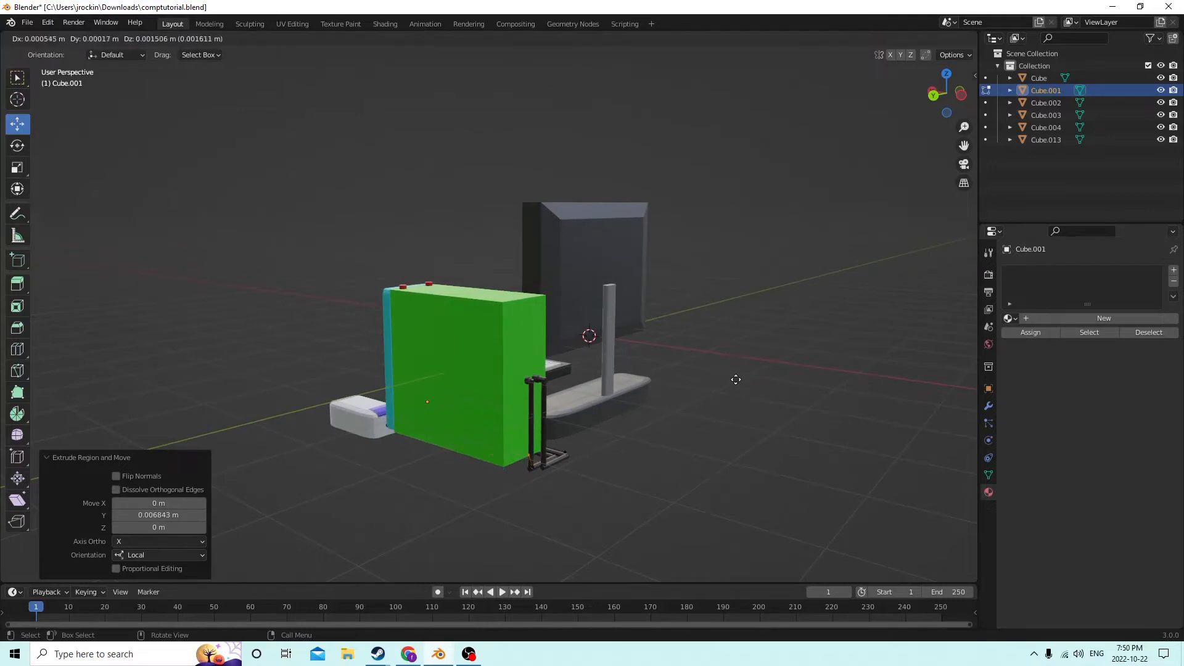
pyautogui.press('y')
pyautogui.press('z')
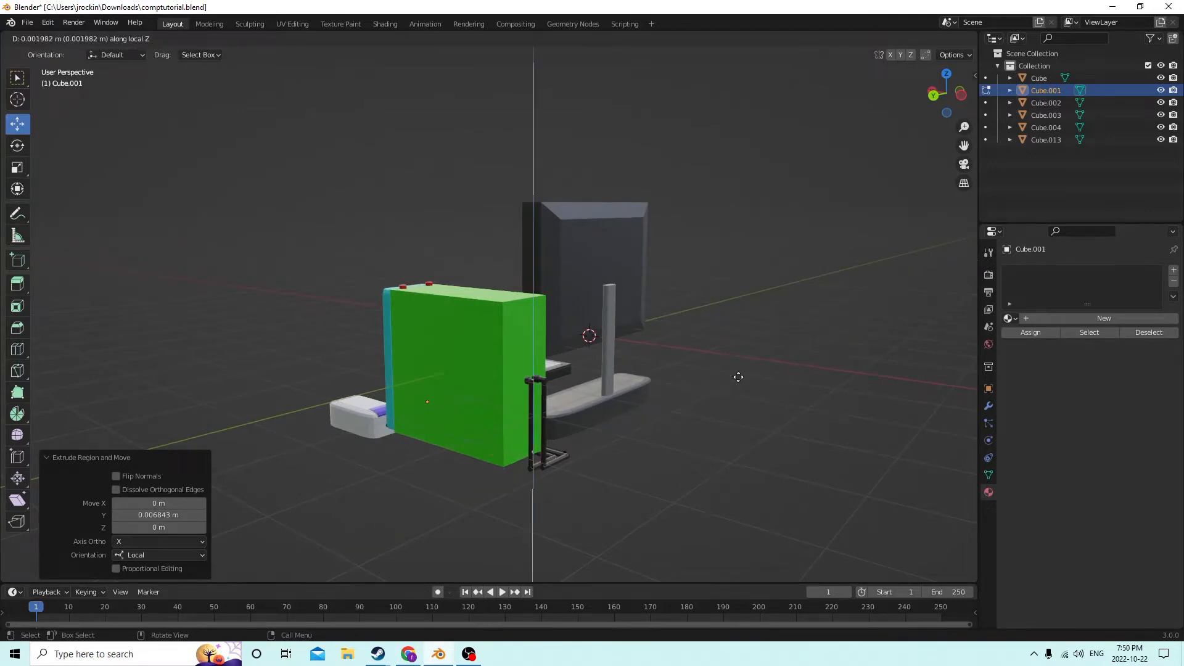
pyautogui.click(738, 307)
# - Return to Object Mode and move the wire path about 0.058 m along X, clear of the computer model
pyautogui.moveTo(739, 307); pyautogui.dragTo(802, 328, button='middle')
pyautogui.press('Tab')
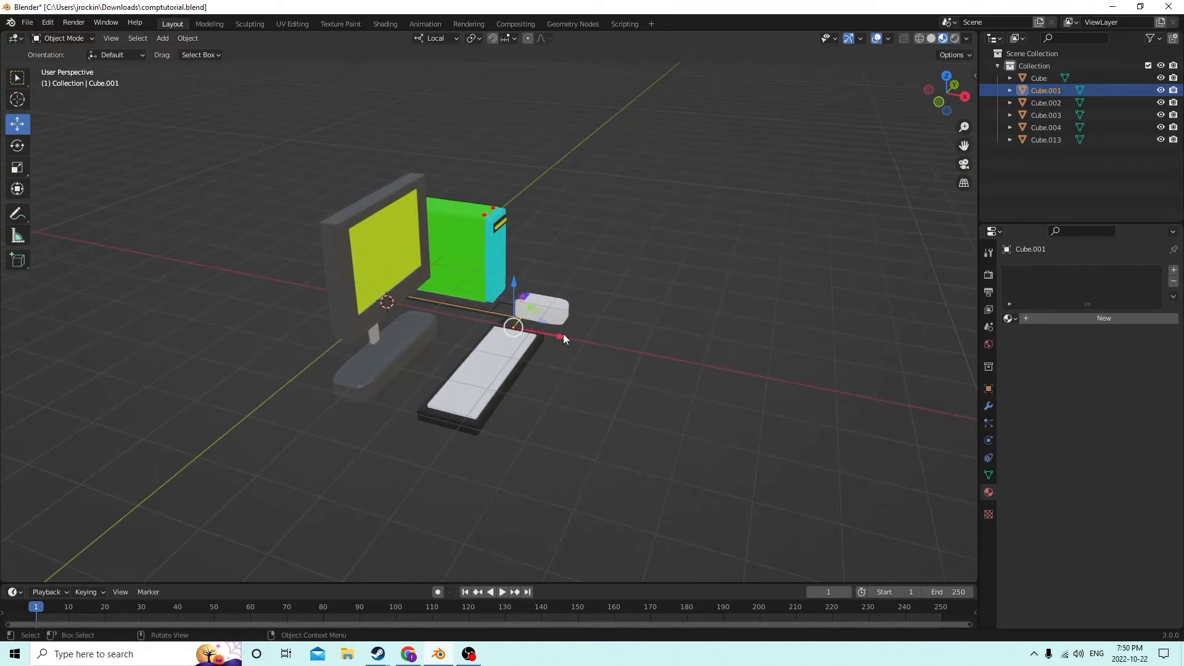
pyautogui.moveTo(549, 333); pyautogui.dragTo(851, 357)
pyautogui.moveTo(852, 356); pyautogui.dragTo(693, 358, button='middle')
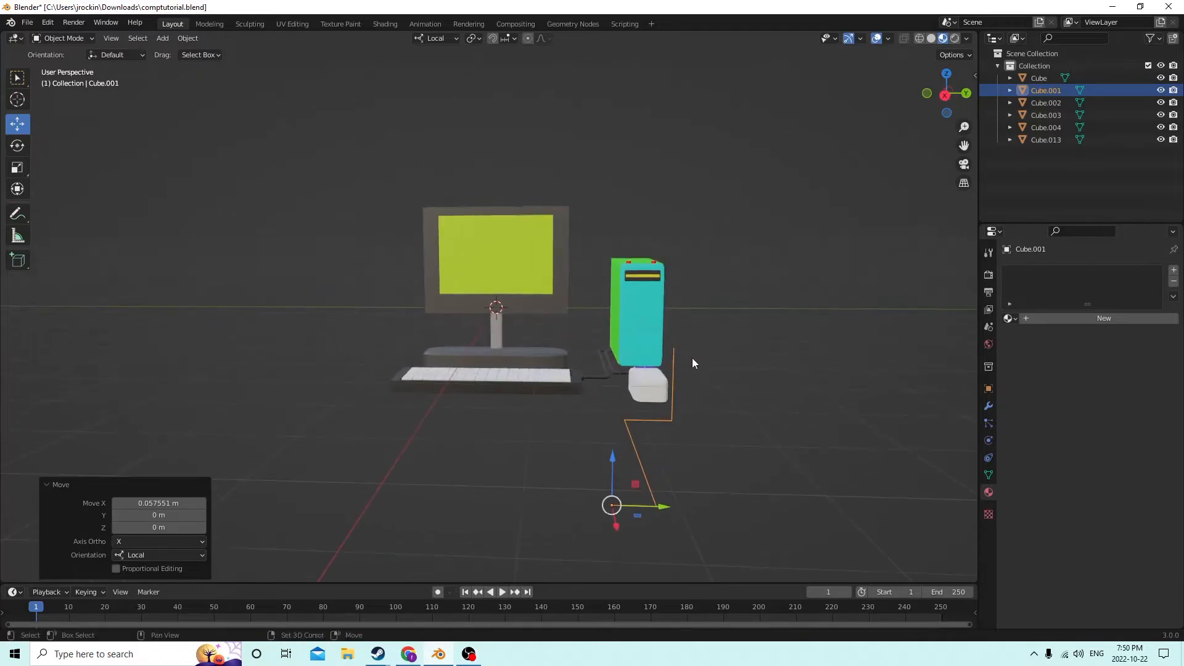
# - Duplicate the wire path and offset the copy slightly along X and Y so it runs beside the original
pyautogui.hotkey('shift', 'd')
pyautogui.press('Escape')
pyautogui.moveTo(659, 511); pyautogui.dragTo(660, 512)
pyautogui.moveTo(660, 511); pyautogui.dragTo(728, 544, button='middle')
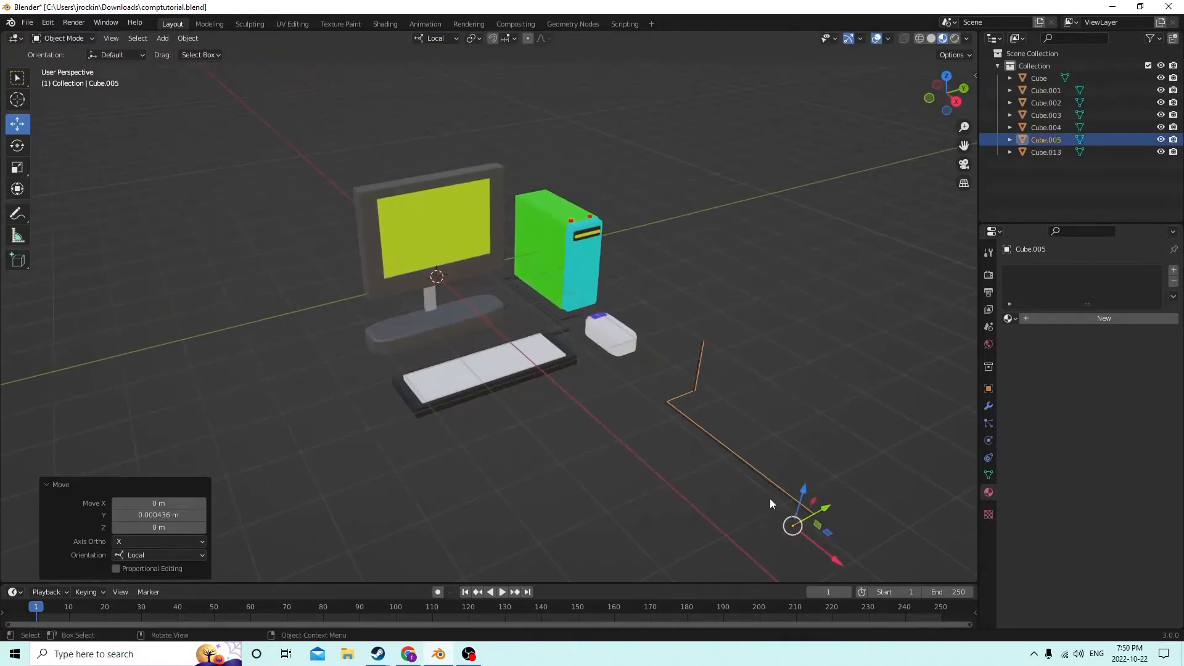
pyautogui.moveTo(831, 555); pyautogui.dragTo(832, 556)
pyautogui.moveTo(783, 475); pyautogui.dragTo(702, 432, button='middle')
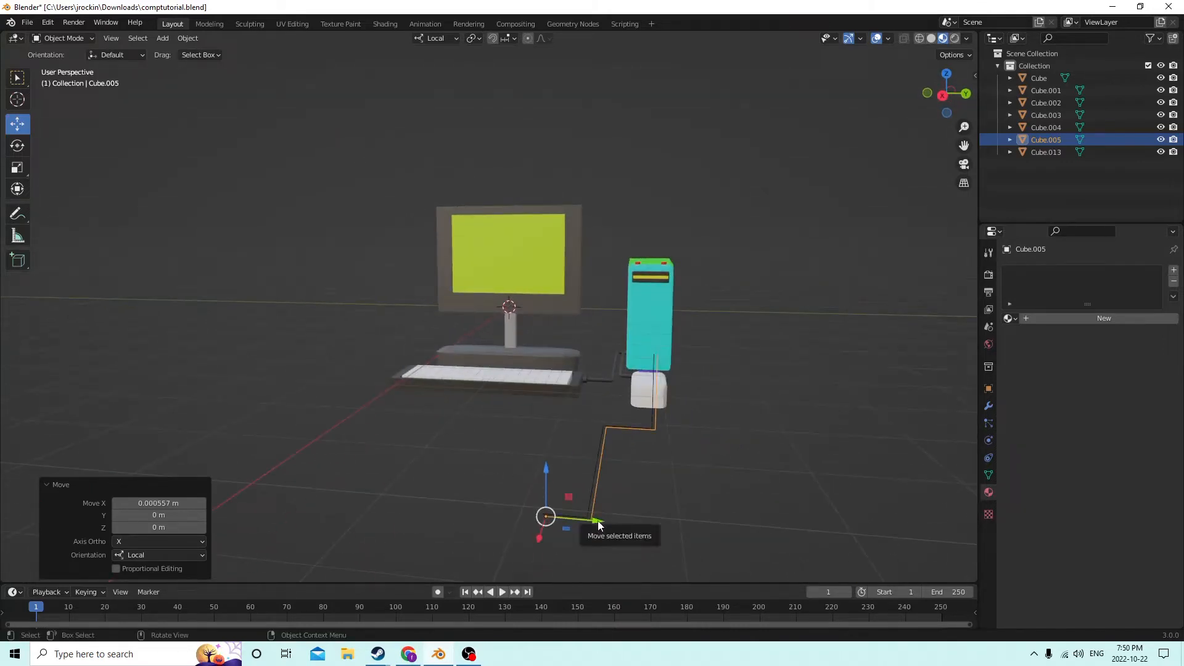
pyautogui.moveTo(597, 521); pyautogui.dragTo(609, 501)
pyautogui.moveTo(608, 502); pyautogui.dragTo(597, 450, button='middle')
# - In Edit Mode, shift the copied wire's front end vertex about 0.0004 m in negative Y
pyautogui.press('Tab')
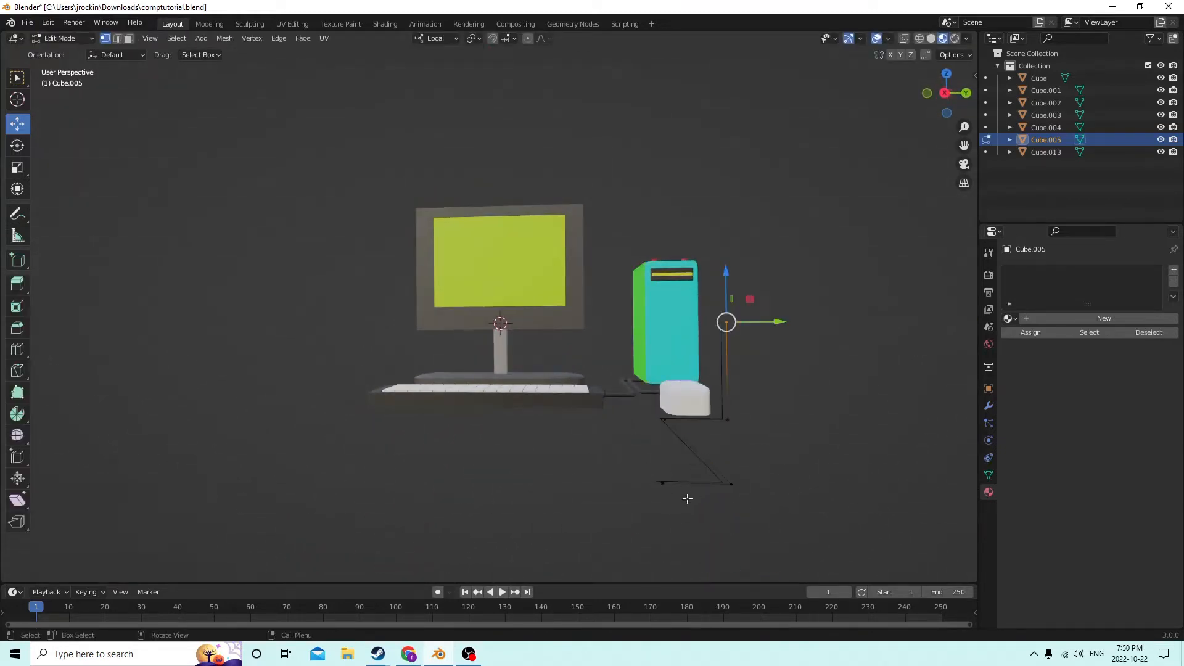
pyautogui.moveTo(674, 456); pyautogui.dragTo(636, 508, button='middle')
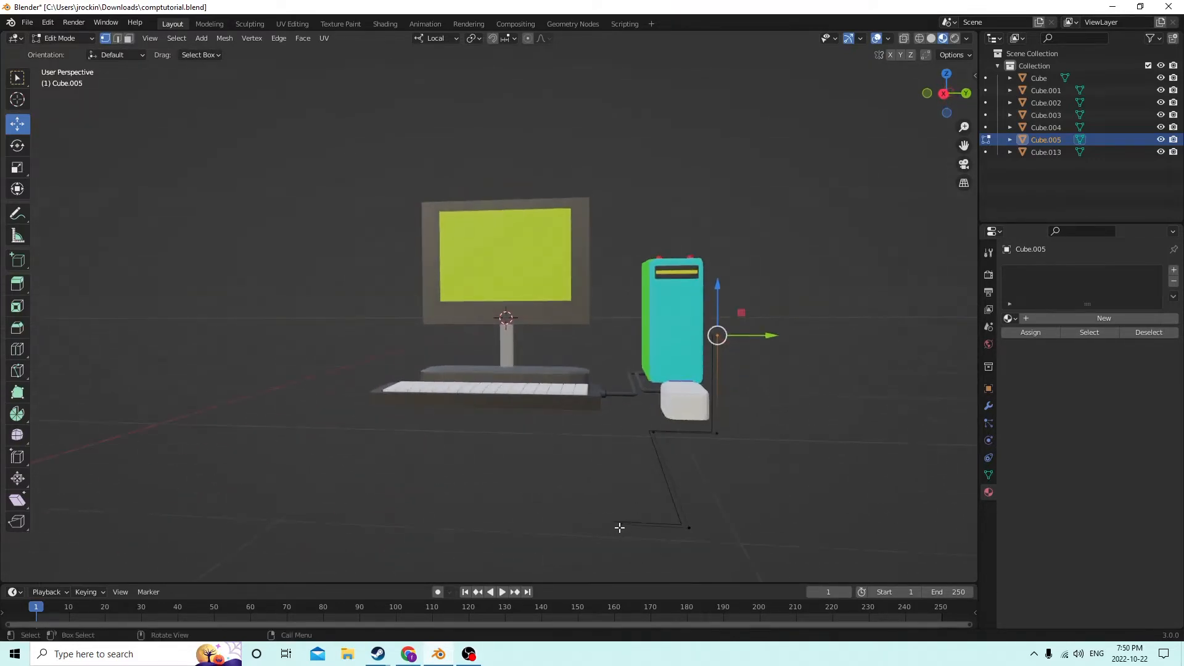
pyautogui.click(619, 527)
pyautogui.moveTo(672, 529); pyautogui.dragTo(665, 530)
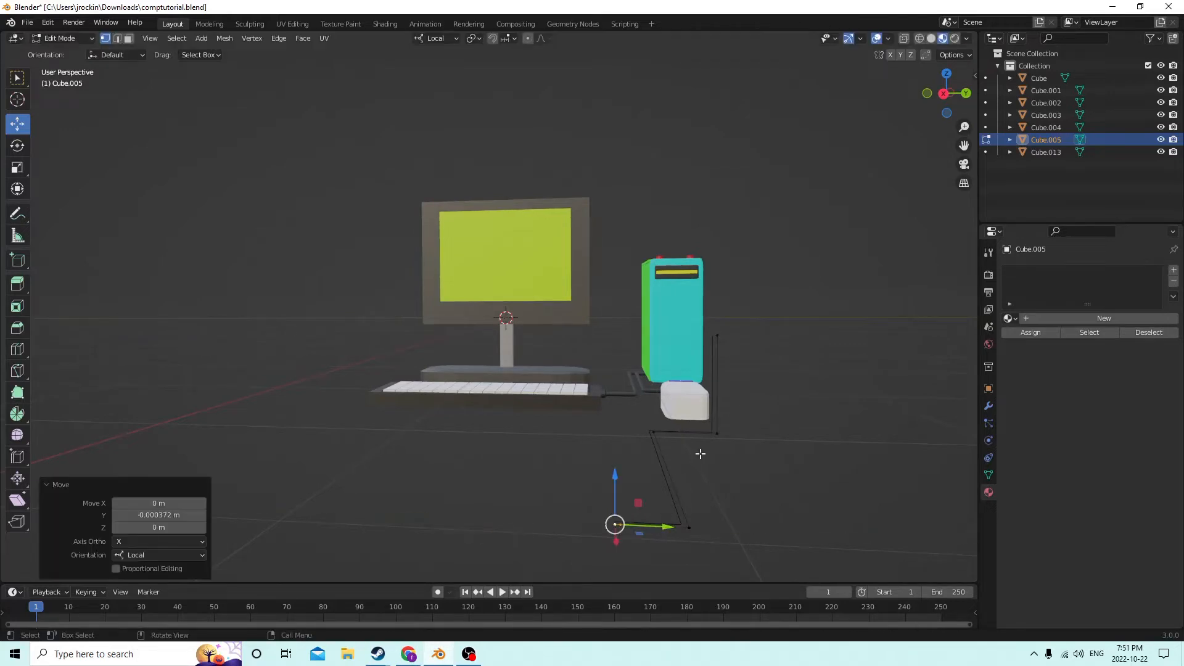
pyautogui.press('Tab')
# - Select the adjusted wire copy and duplicate it in place
pyautogui.moveTo(770, 472); pyautogui.dragTo(737, 472, button='middle')
pyautogui.click(768, 472)
pyautogui.click(662, 517)
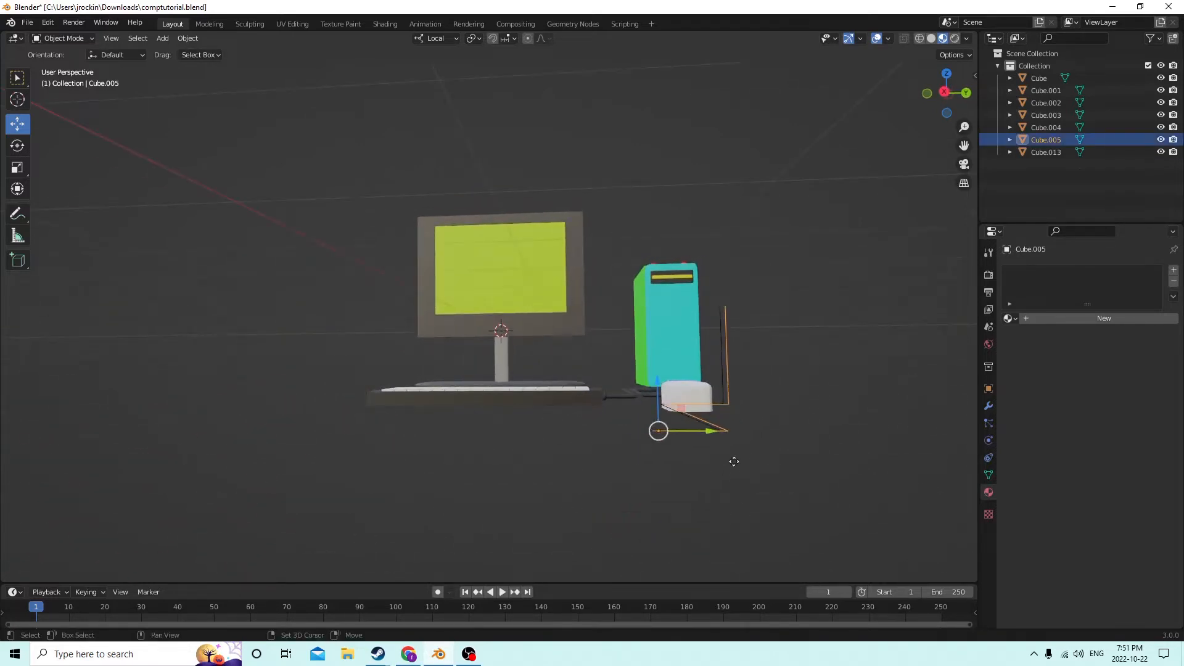
pyautogui.hotkey('shift', 'd')
pyautogui.rightClick(724, 447)
pyautogui.moveTo(694, 413); pyautogui.dragTo(705, 427, button='middle')
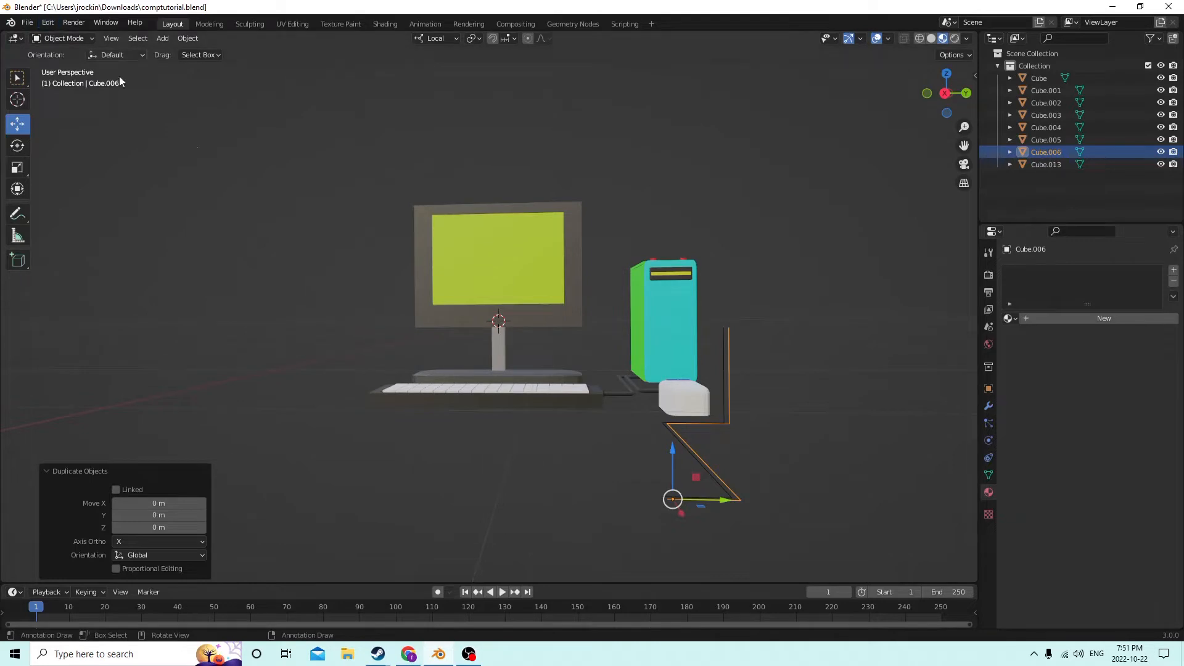
# - Duplicate one more wire strand in place and raise the two newest copies slightly along Z, above the original pair
pyautogui.moveTo(444, 302); pyautogui.dragTo(726, 423, button='middle')
pyautogui.hotkey('shift', 'd')
pyautogui.press('Escape')
pyautogui.keyDown('shift'); pyautogui.click(714, 424); pyautogui.keyUp('shift')
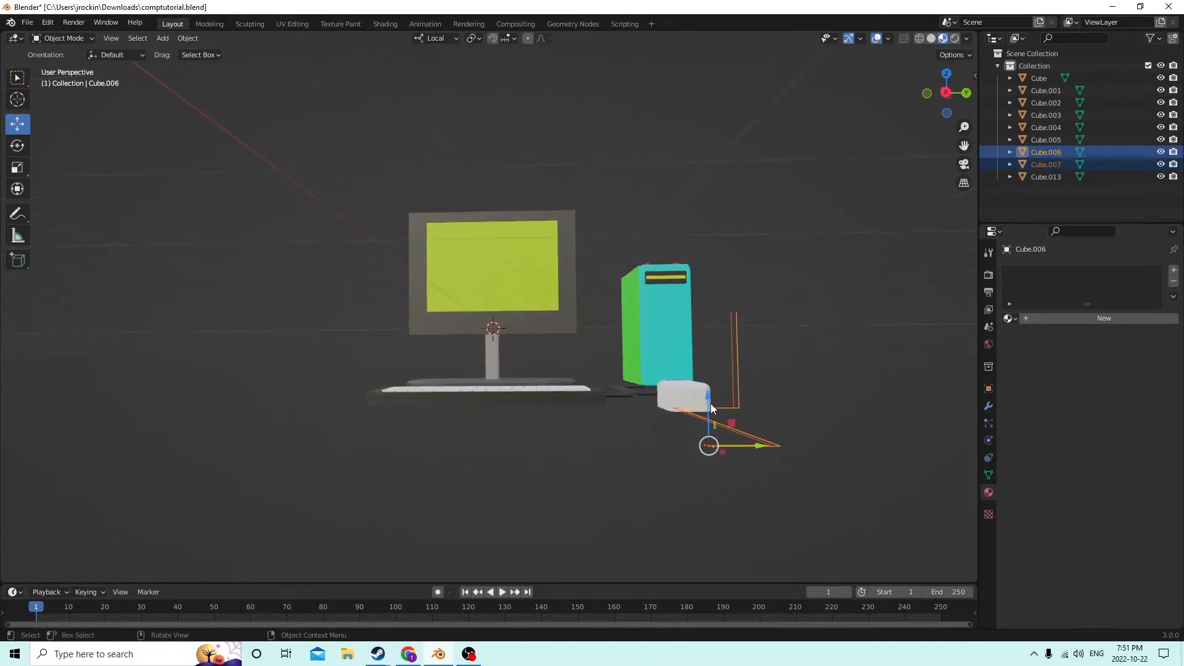
pyautogui.moveTo(707, 401); pyautogui.dragTo(706, 393)
pyautogui.moveTo(707, 392); pyautogui.dragTo(678, 396, button='middle')
pyautogui.click(689, 442)
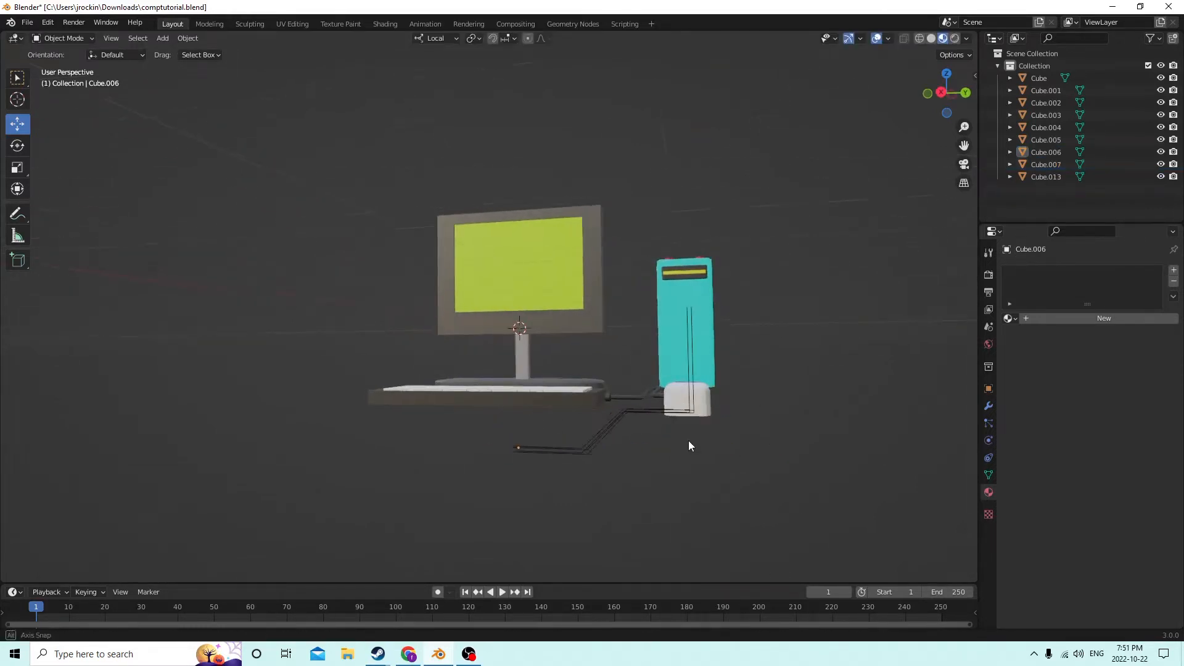
pyautogui.moveTo(688, 441); pyautogui.dragTo(742, 450, button='middle')
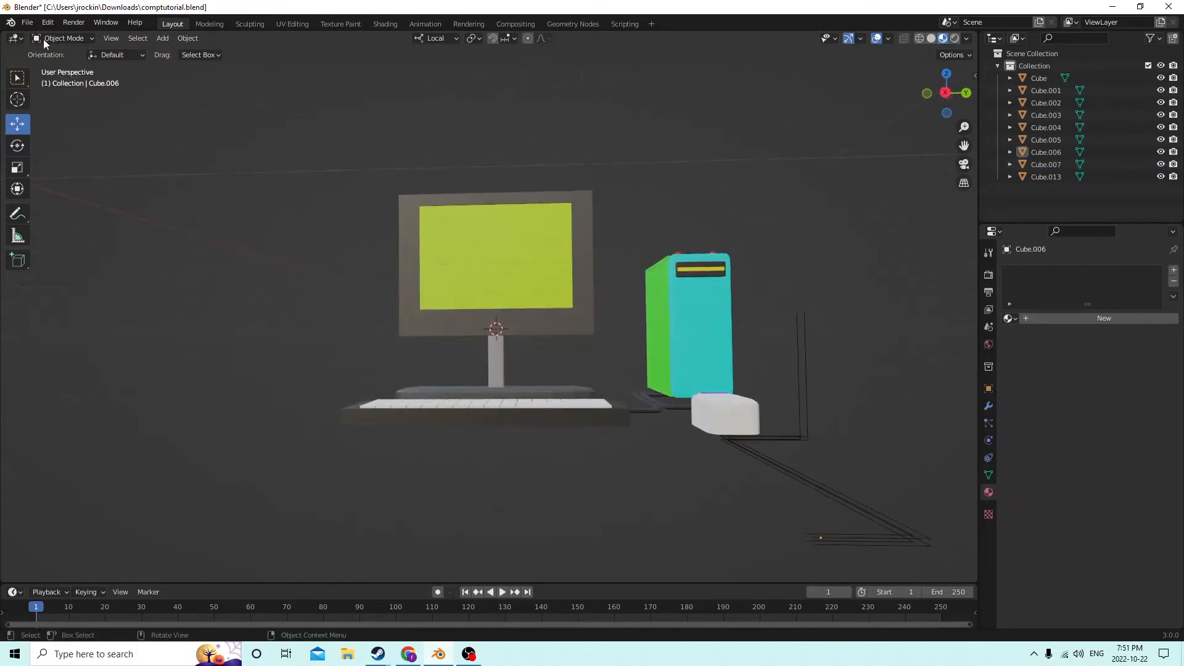
# - Select all four parallel wire strands in Object Mode and join them into one object
pyautogui.press('Tab')
pyautogui.moveTo(414, 253); pyautogui.dragTo(531, 387, button='middle')
pyautogui.press('Tab')
pyautogui.keyDown('shift'); pyautogui.click(771, 530); pyautogui.keyUp('shift')
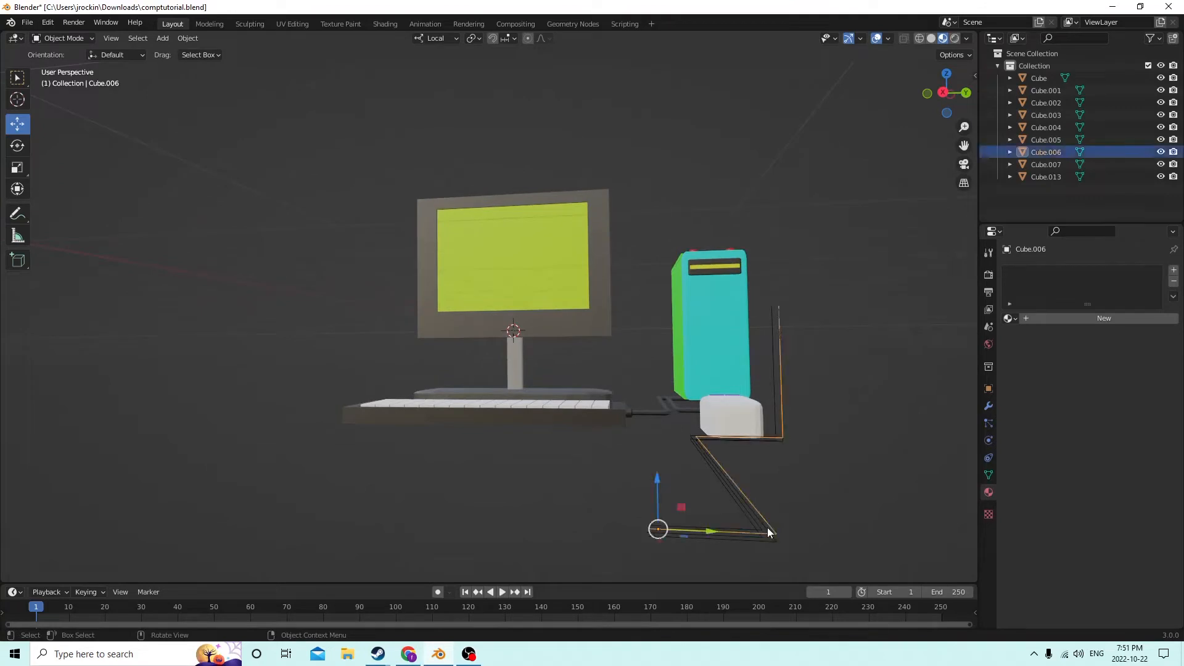
pyautogui.keyDown('shift'); pyautogui.click(756, 537); pyautogui.keyUp('shift')
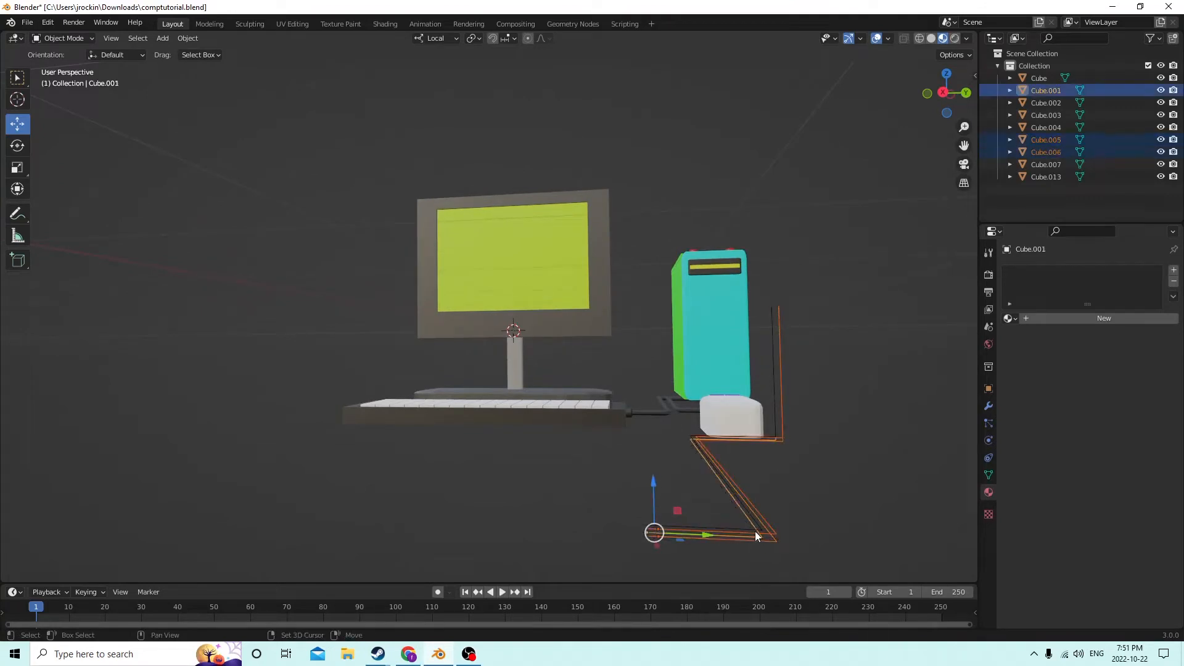
pyautogui.keyDown('shift'); pyautogui.click(757, 528); pyautogui.keyUp('shift')
pyautogui.hotkey('ctrl', 'j')
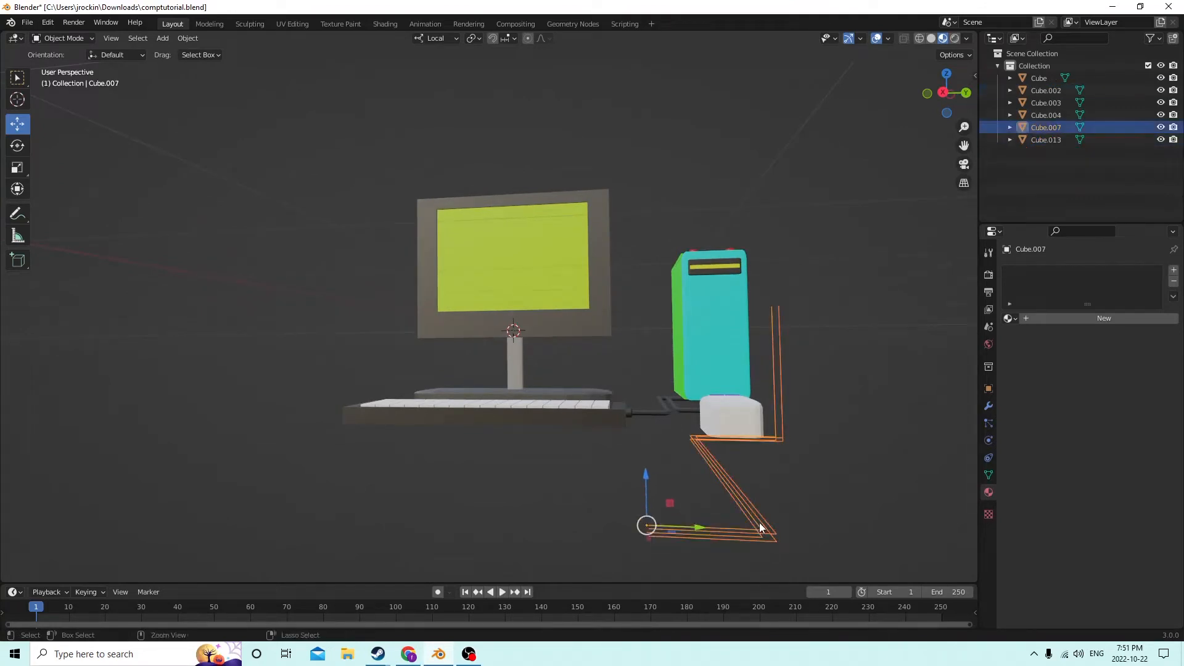
# - In Edit Mode with edge selection, fill a face between the two lower edges of the wire's front segment
pyautogui.moveTo(729, 447); pyautogui.dragTo(865, 296, button='middle')
pyautogui.press('Tab')
pyautogui.scroll(-1, 866, 298)
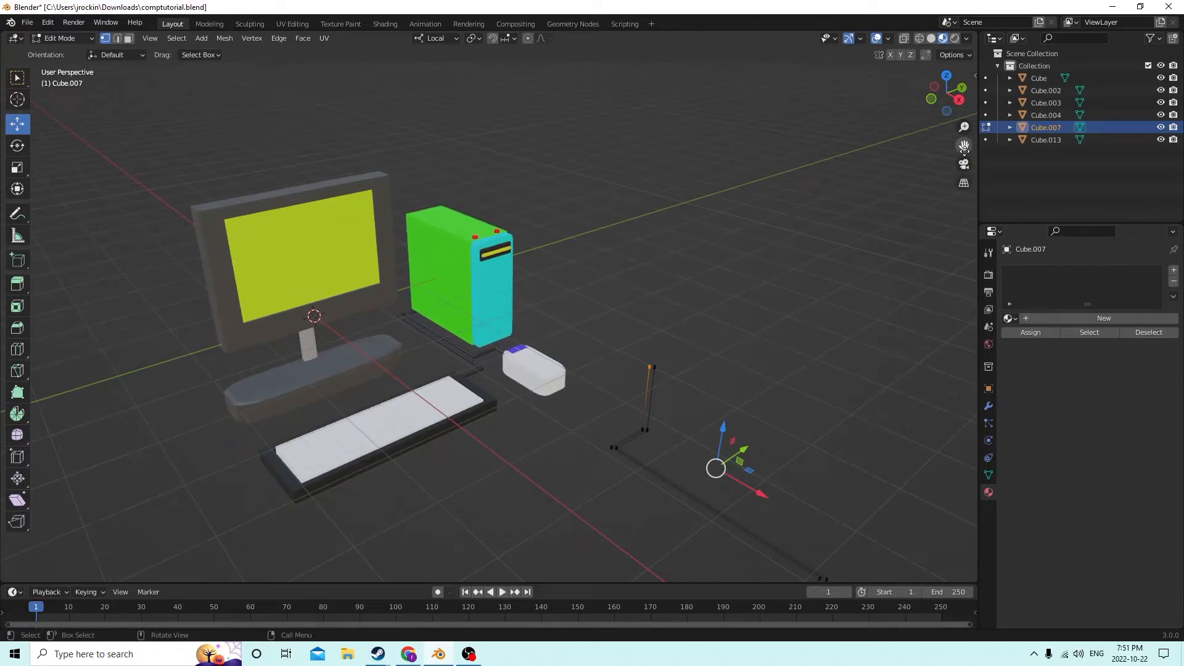
pyautogui.moveTo(964, 146); pyautogui.dragTo(785, 2)
pyautogui.scroll(1, 830, 288)
pyautogui.scroll(6, 831, 288)
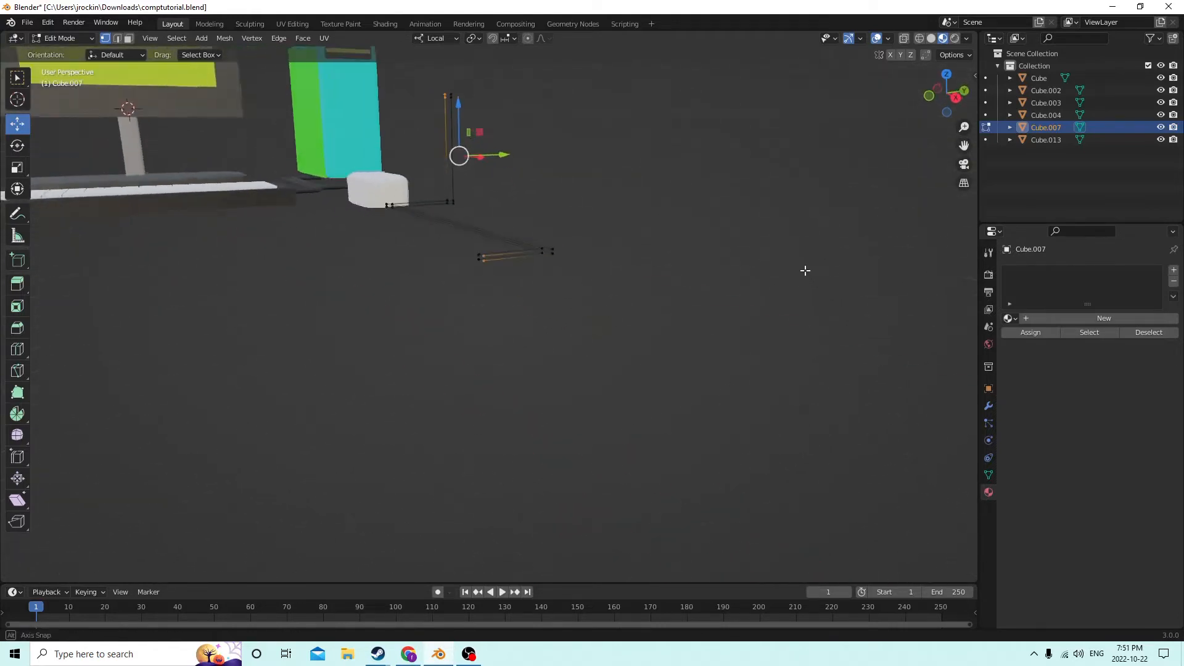
pyautogui.scroll(-5, 794, 305)
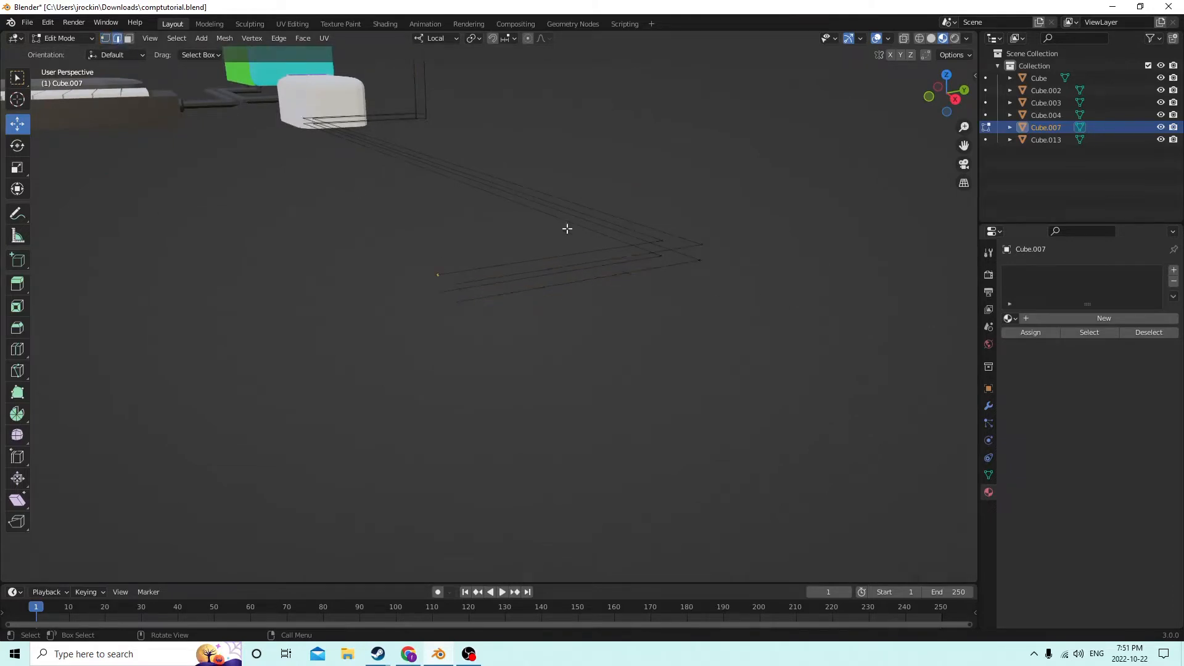
pyautogui.keyDown('shift'); pyautogui.click(580, 281); pyautogui.keyUp('shift')
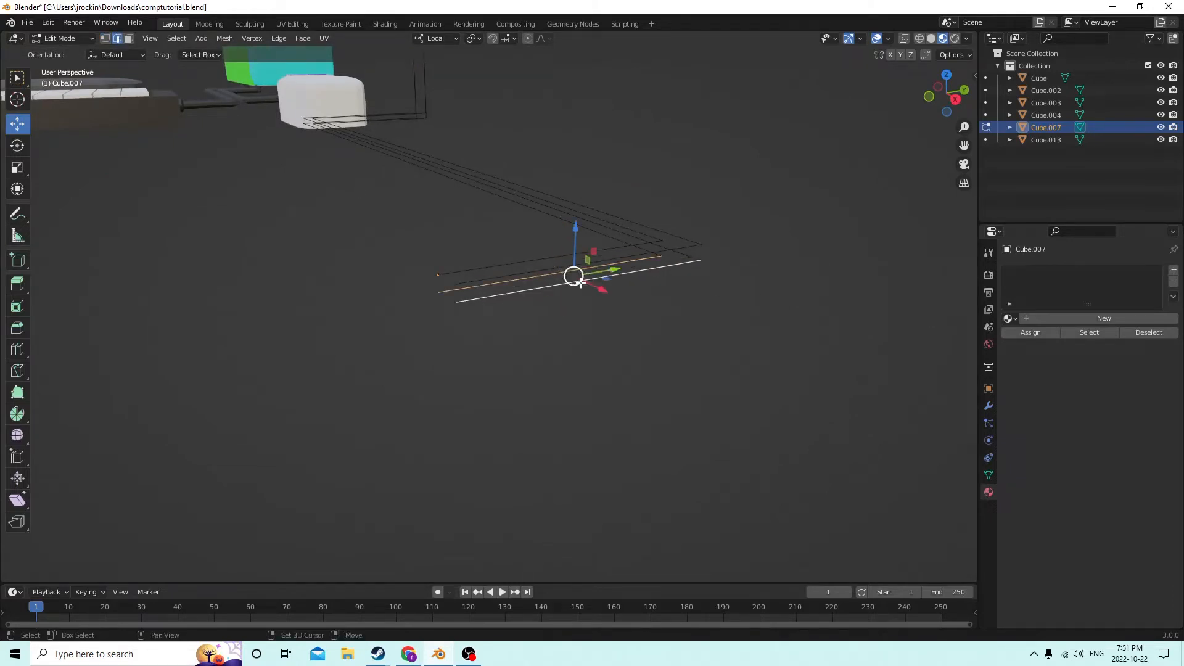
pyautogui.moveTo(574, 275)
pyautogui.mouseDown(button='middle')
pyautogui.moveTo(589, 293)
pyautogui.moveTo(574, 295)
pyautogui.mouseUp(button='middle')
pyautogui.press('f')
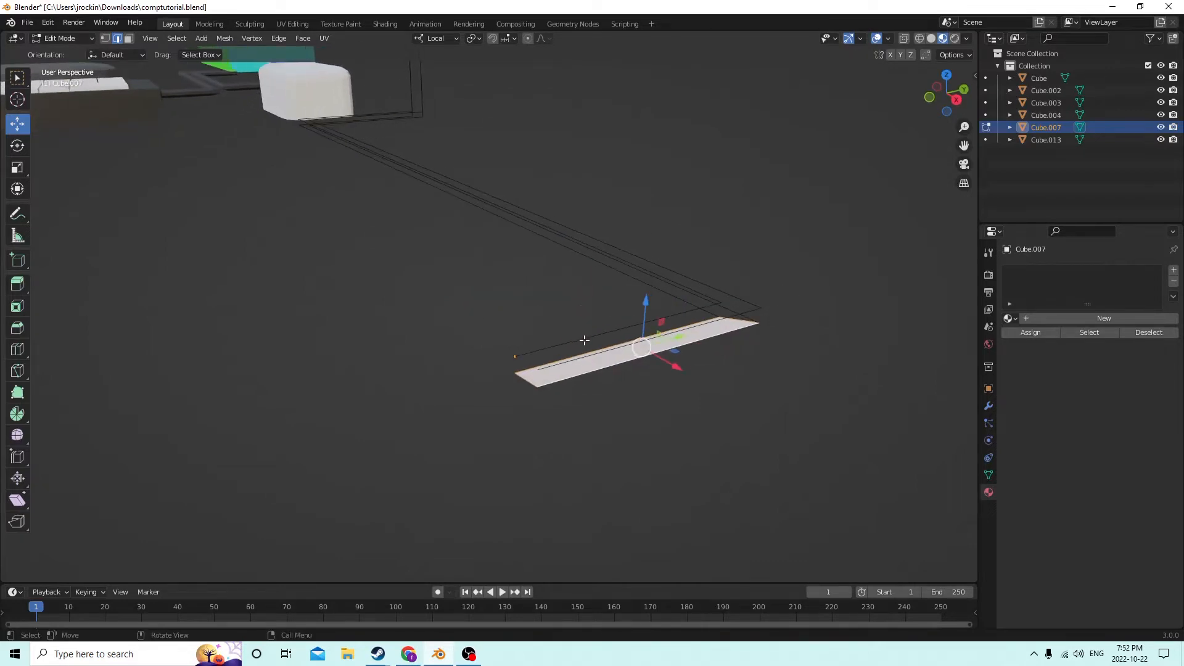
# - Fill the inner side and upper faces of the wire's front segment and switch the viewport to Solid shading
pyautogui.moveTo(585, 340)
pyautogui.mouseDown(button='middle')
pyautogui.moveTo(577, 355)
pyautogui.moveTo(586, 355)
pyautogui.mouseUp(button='middle')
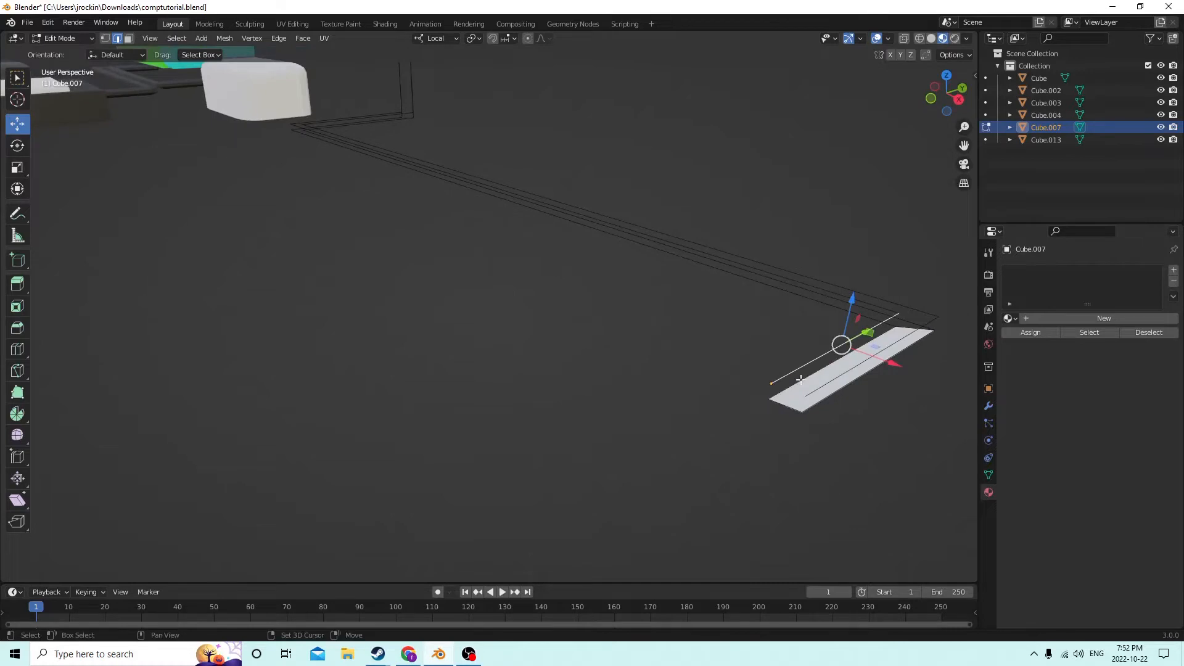
pyautogui.moveTo(797, 379); pyautogui.dragTo(782, 335, button='middle')
pyautogui.press('e')
pyautogui.click(779, 366)
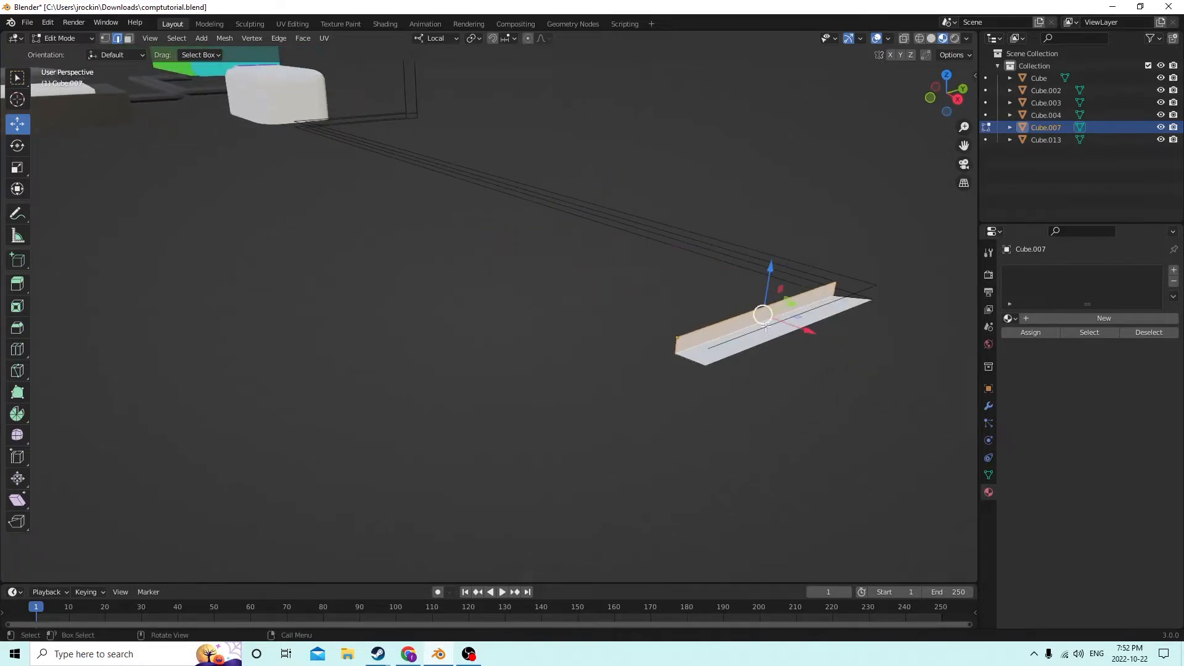
pyautogui.keyDown('shift'); pyautogui.click(766, 327); pyautogui.keyUp('shift')
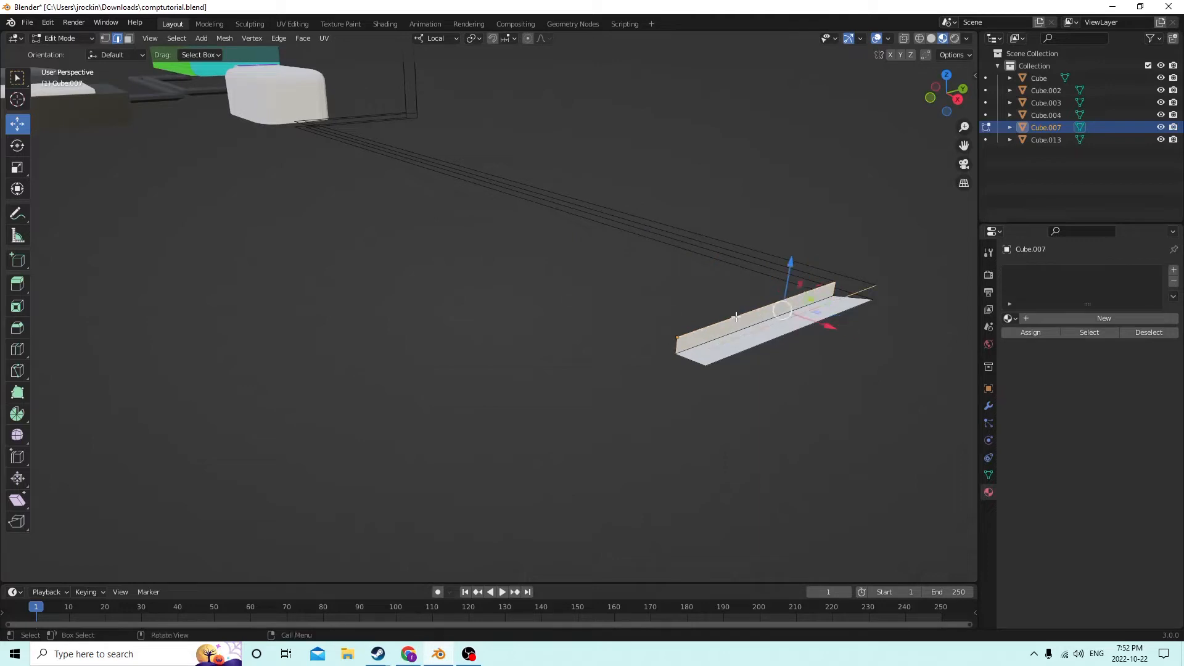
pyautogui.moveTo(736, 315); pyautogui.dragTo(732, 315, button='middle')
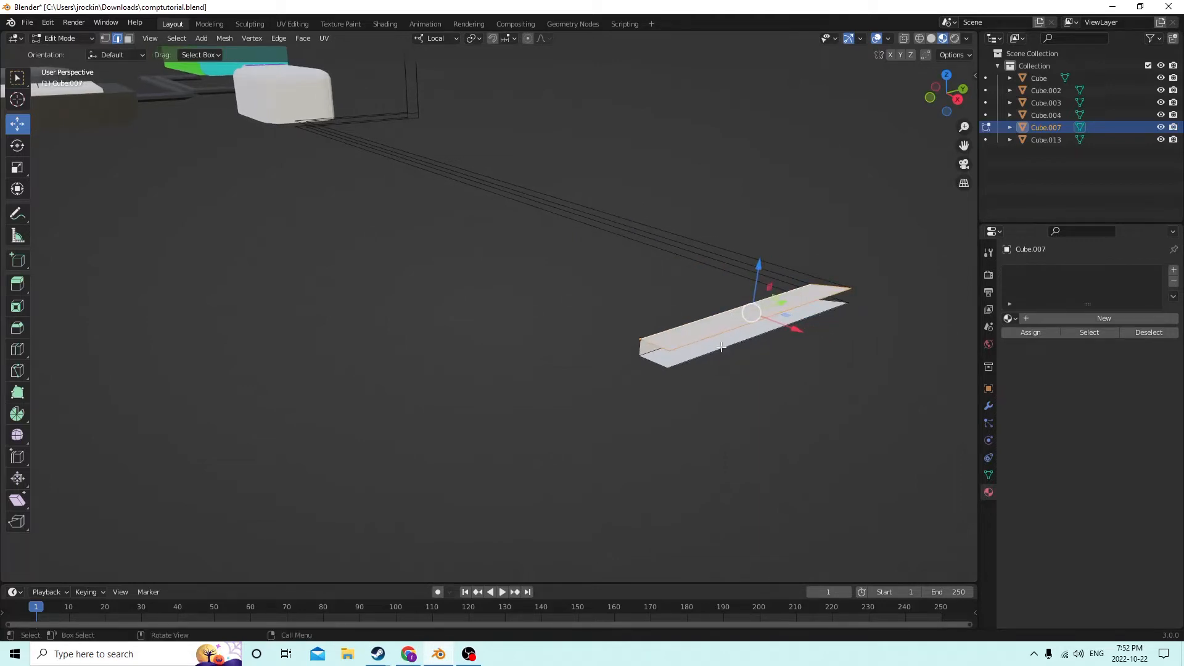
pyautogui.click(932, 38)
pyautogui.moveTo(910, 81); pyautogui.dragTo(889, 114, button='middle')
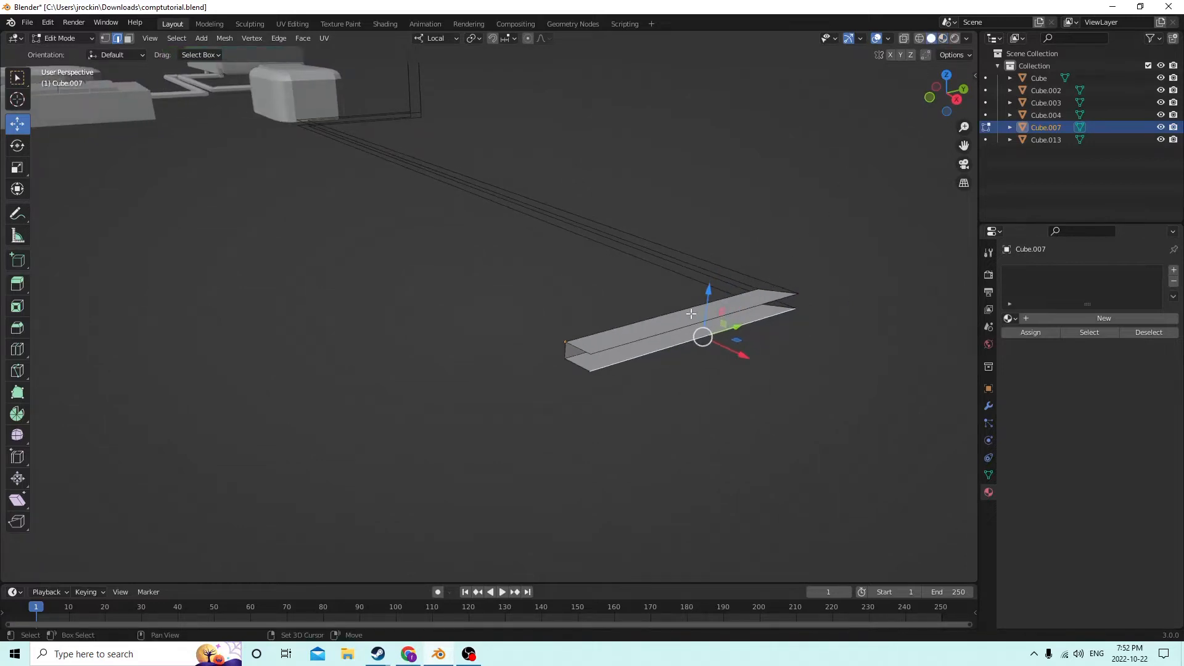
# - Close the outer side of the front segment and fill the faces between the strands along the long diagonal segment
pyautogui.moveTo(684, 330); pyautogui.dragTo(282, 265, button='middle')
pyautogui.moveTo(339, 289); pyautogui.dragTo(330, 287, button='middle')
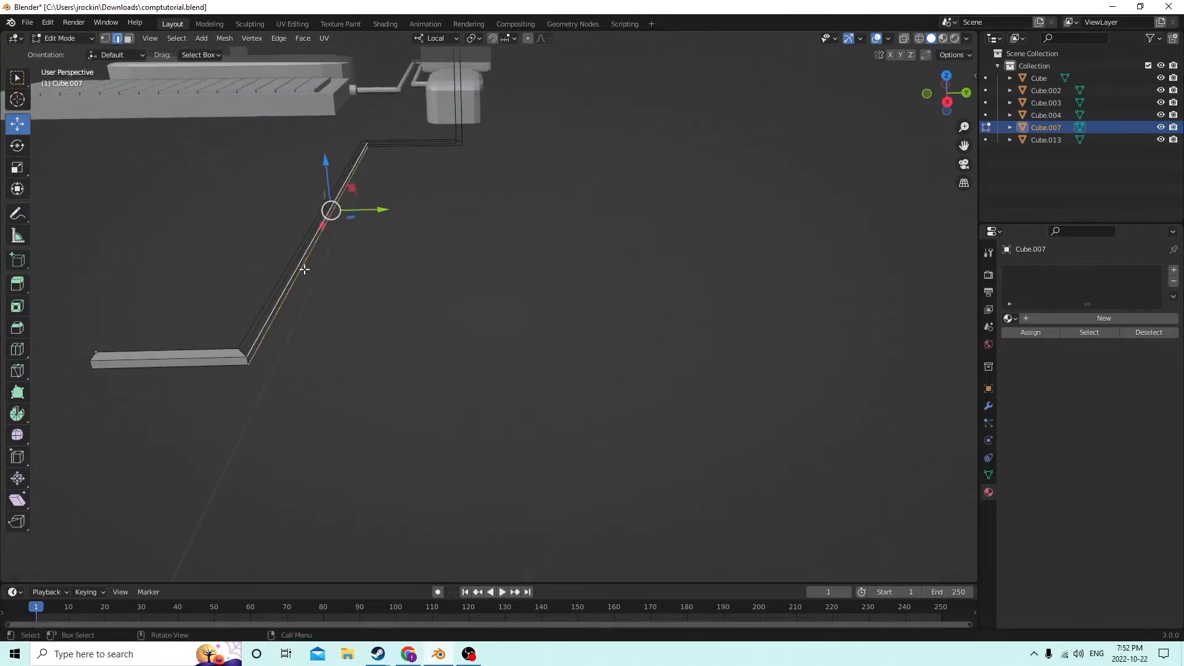
pyautogui.moveTo(305, 270); pyautogui.dragTo(431, 286, button='middle')
pyautogui.scroll(5, 431, 285)
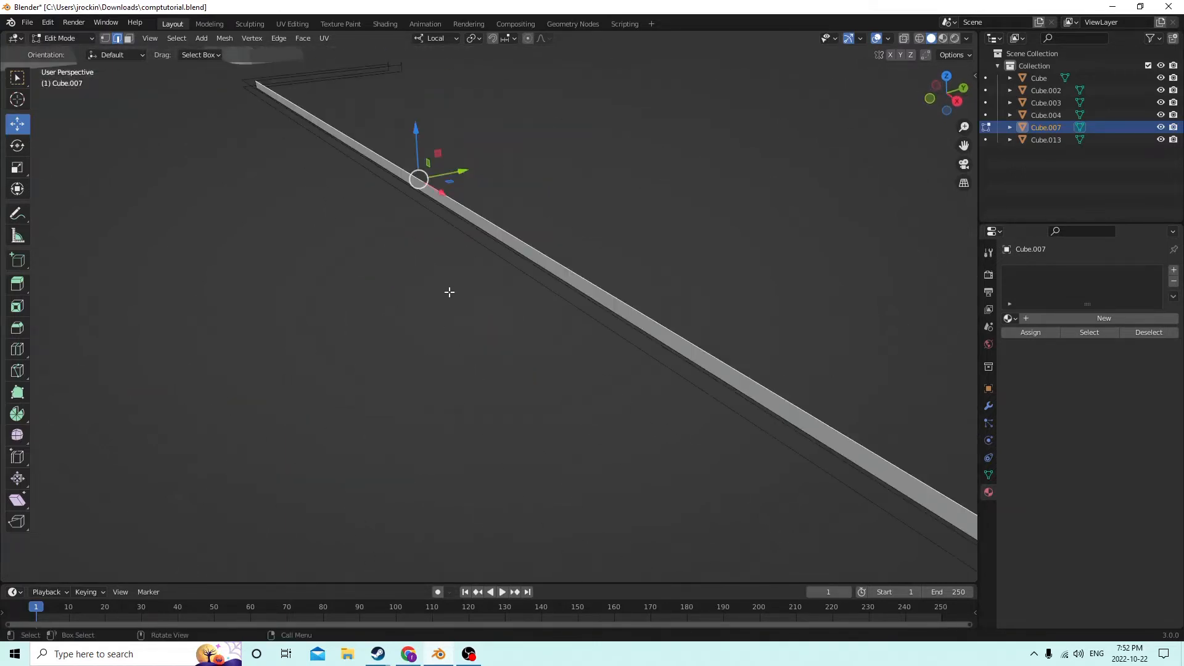
pyautogui.moveTo(574, 291); pyautogui.dragTo(537, 236, button='middle')
pyautogui.click(541, 310)
pyautogui.press('l')
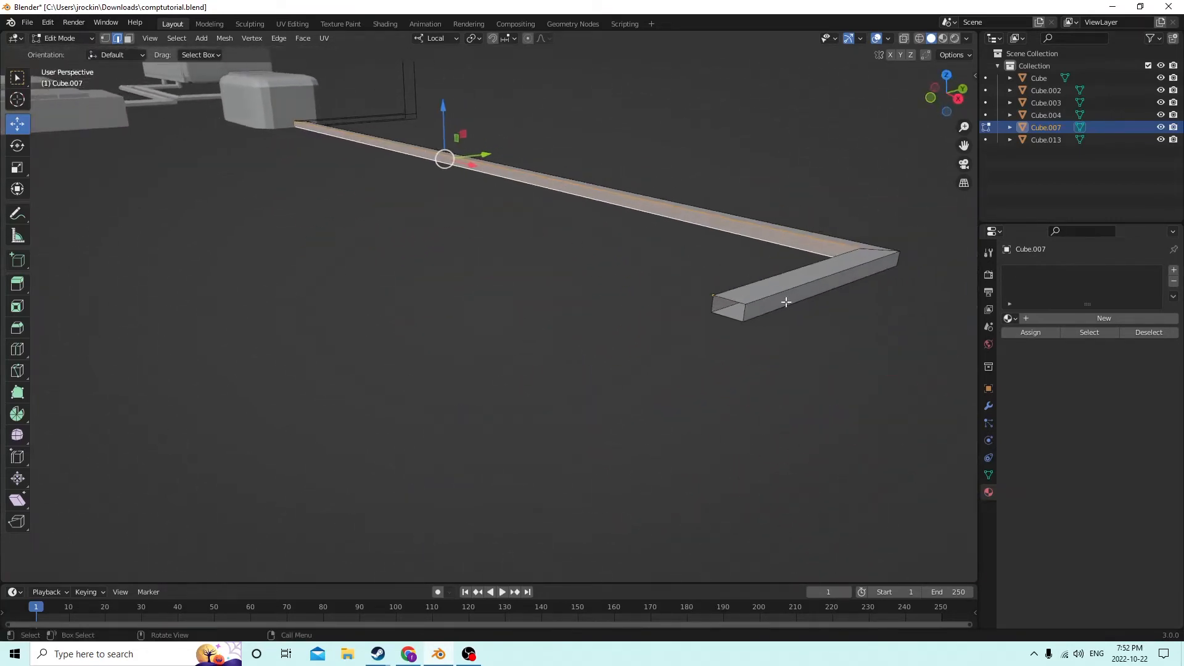
# - Bevel the lengthwise edges of the wire's front and diagonal segments with a width of about 0.000128 m and 3 segments
pyautogui.moveTo(759, 295); pyautogui.dragTo(745, 293, button='middle')
pyautogui.click(611, 258)
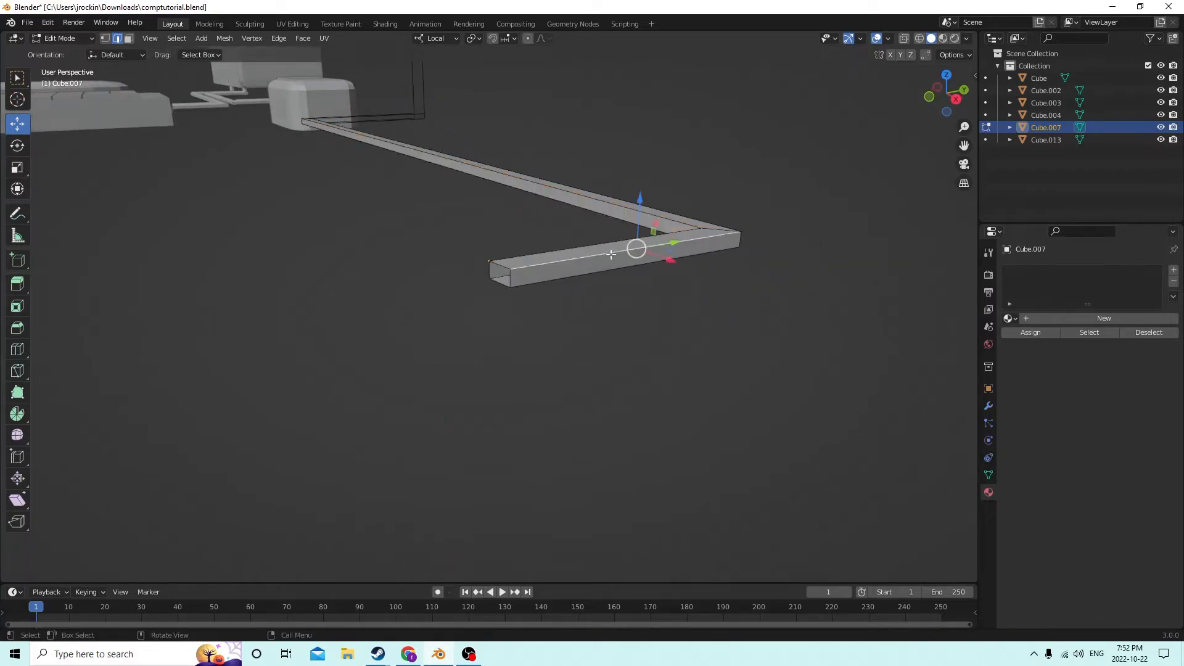
pyautogui.moveTo(611, 257); pyautogui.dragTo(629, 261, button='middle')
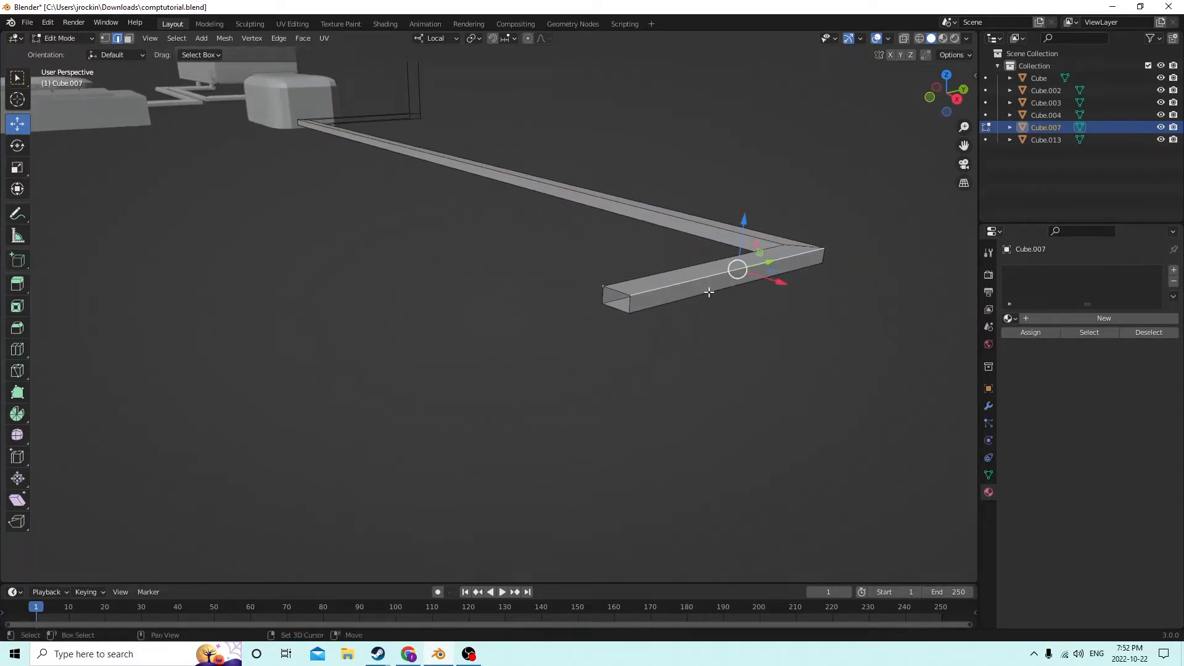
pyautogui.scroll(5, 695, 272)
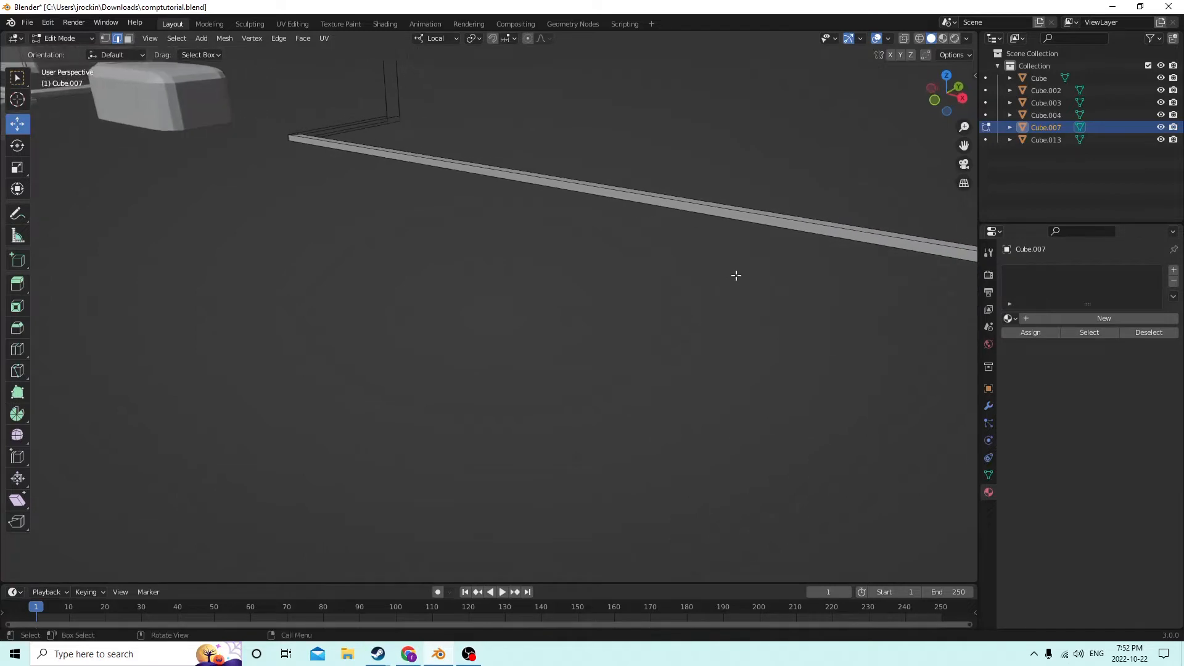
pyautogui.moveTo(792, 209); pyautogui.dragTo(858, 205, button='middle')
pyautogui.scroll(-3, 833, 204)
pyautogui.moveTo(966, 146); pyautogui.dragTo(797, 195, button='middle')
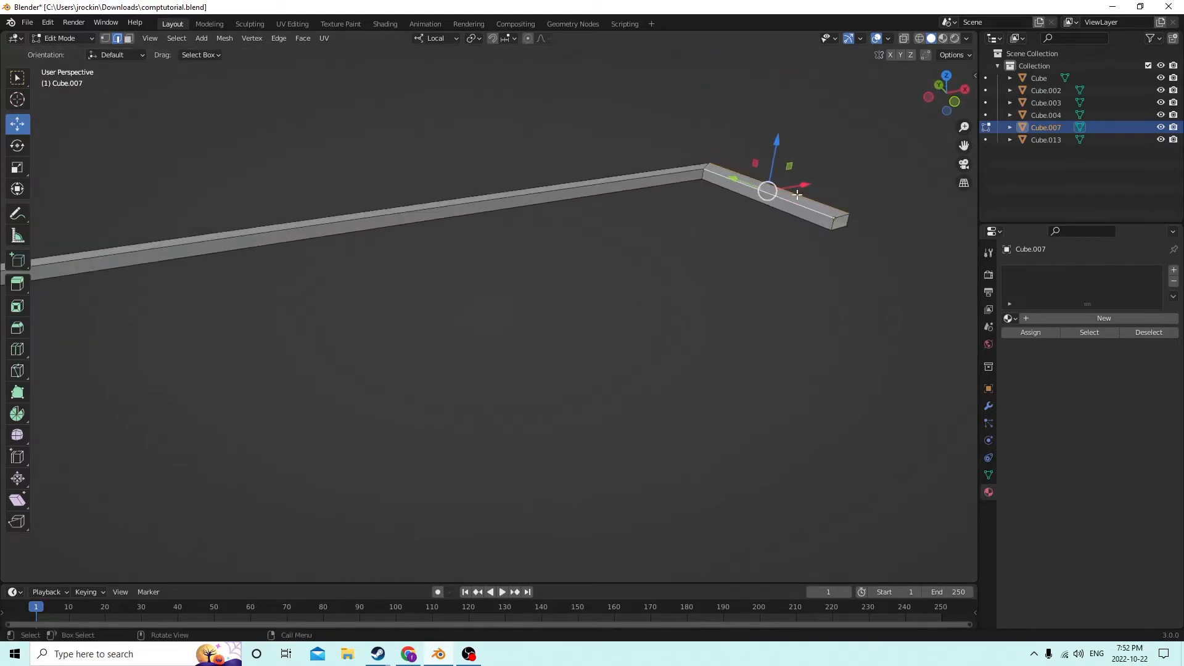
pyautogui.click(661, 182)
pyautogui.keyDown('shift'); pyautogui.click(663, 175); pyautogui.keyUp('shift')
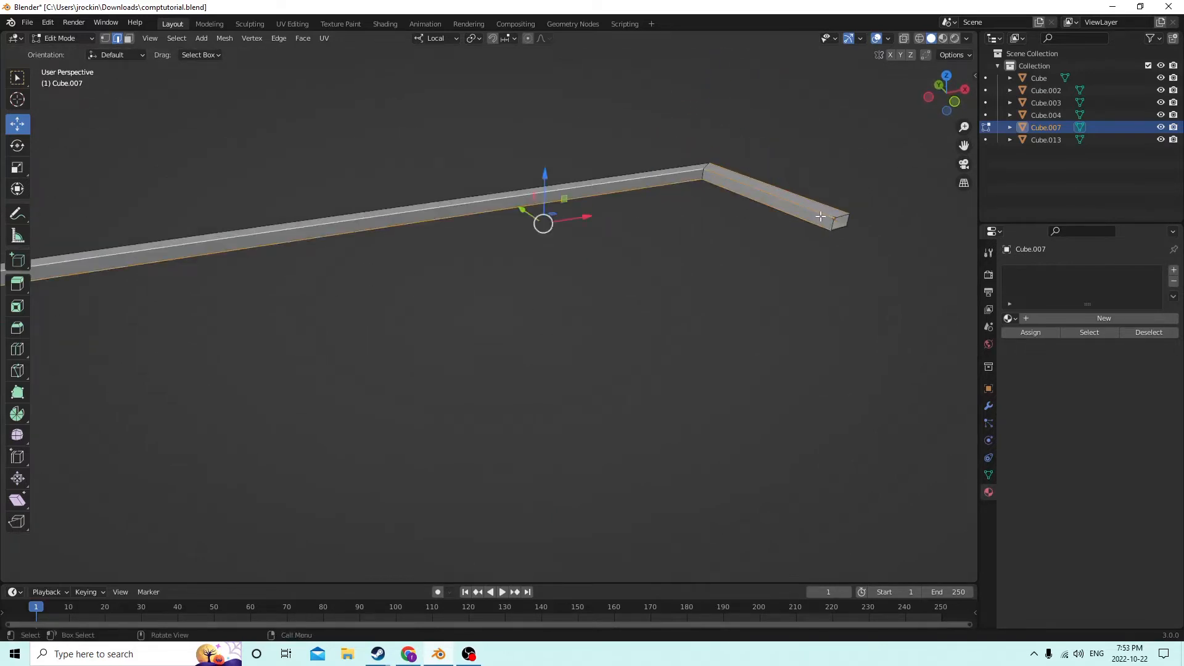
pyautogui.hotkey('ctrl', 'b')
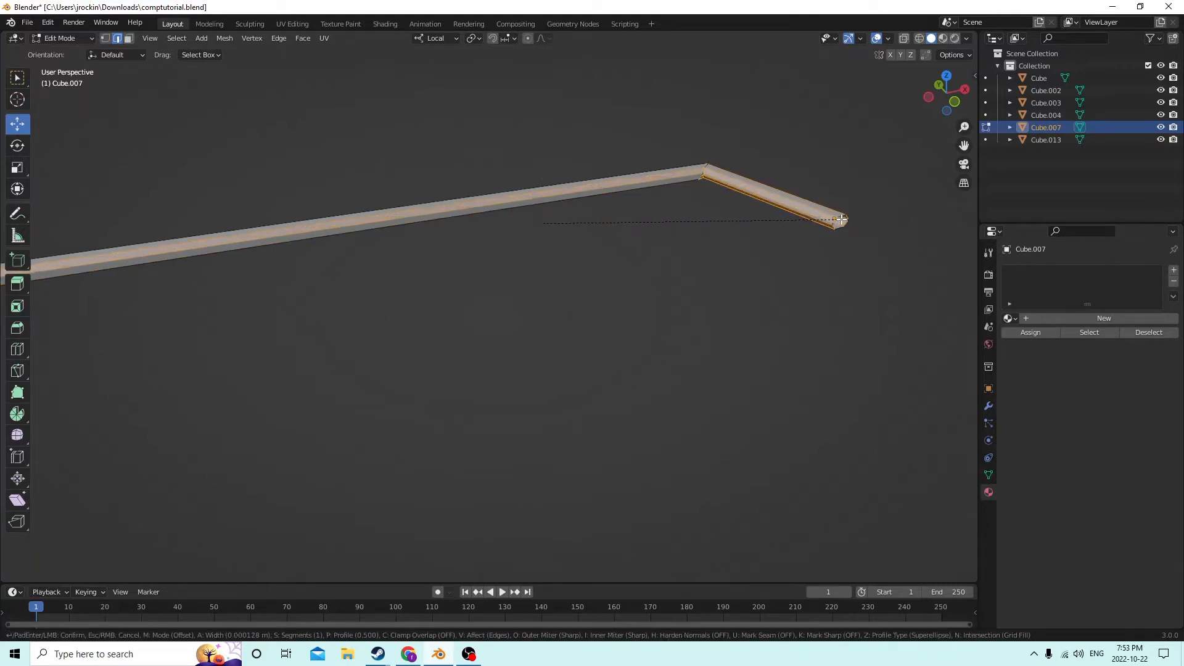
pyautogui.click(842, 219)
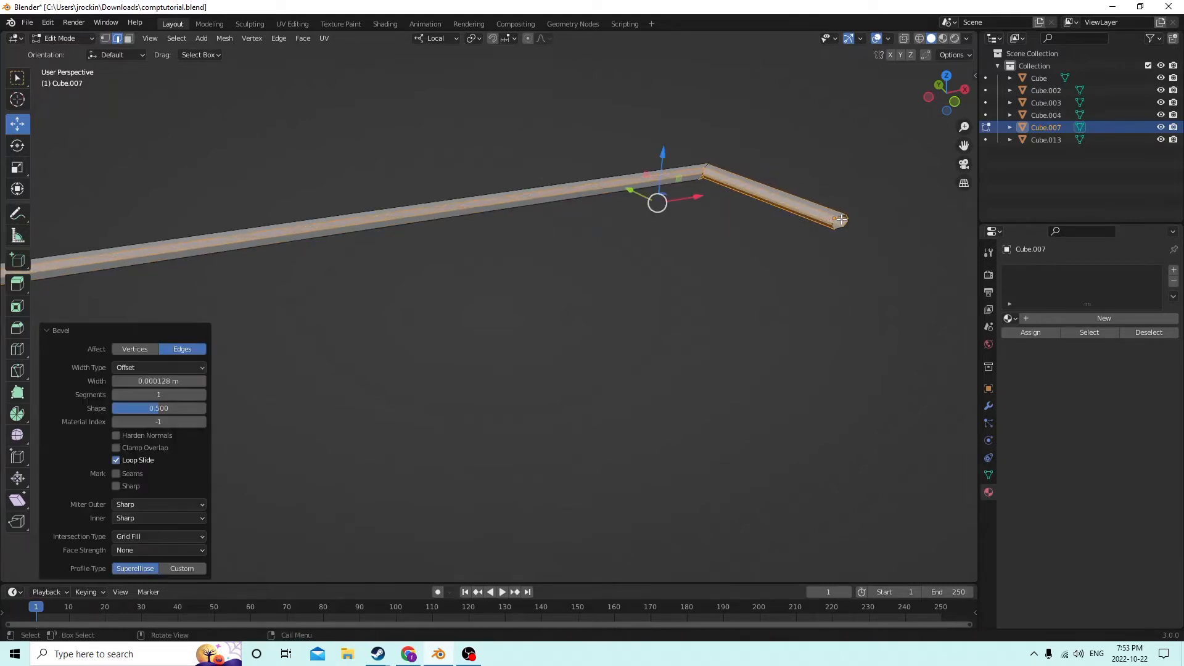
pyautogui.click(201, 395)
pyautogui.click(201, 394)
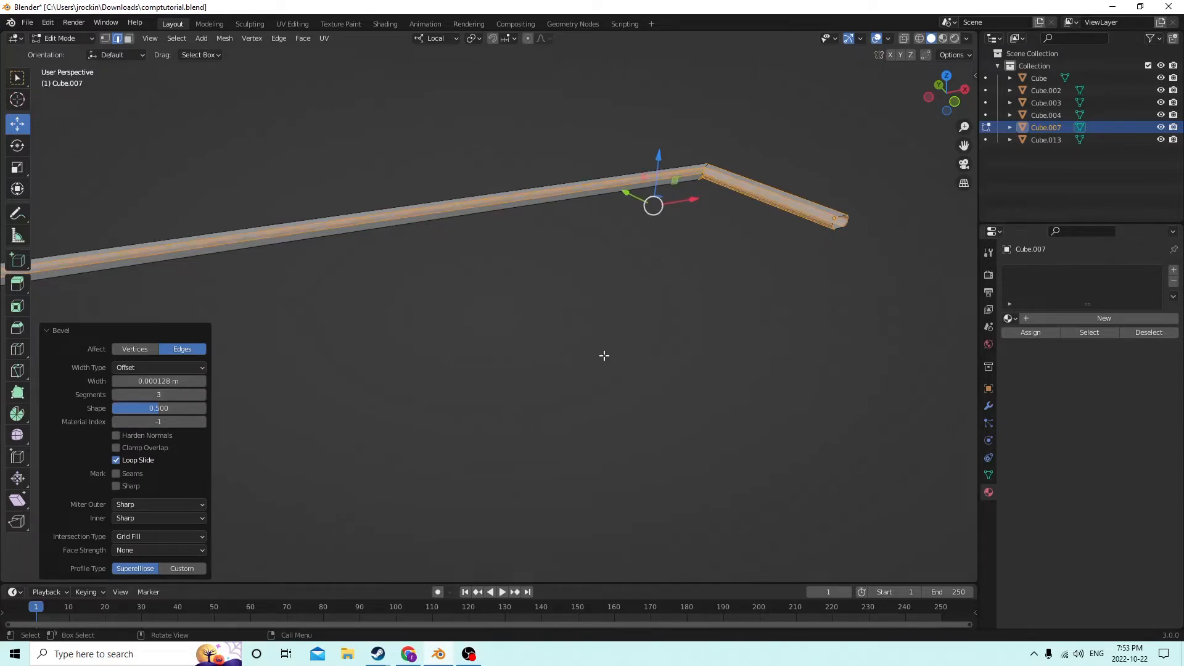
# - Examine the rounded wire from several angles beside the computer model, checking it in both Object and Edit Mode
pyautogui.press('Tab')
pyautogui.scroll(3, 537, 349)
pyautogui.moveTo(537, 349); pyautogui.dragTo(853, 106, button='middle')
pyautogui.press('Tab')
pyautogui.scroll(-5, 722, 370)
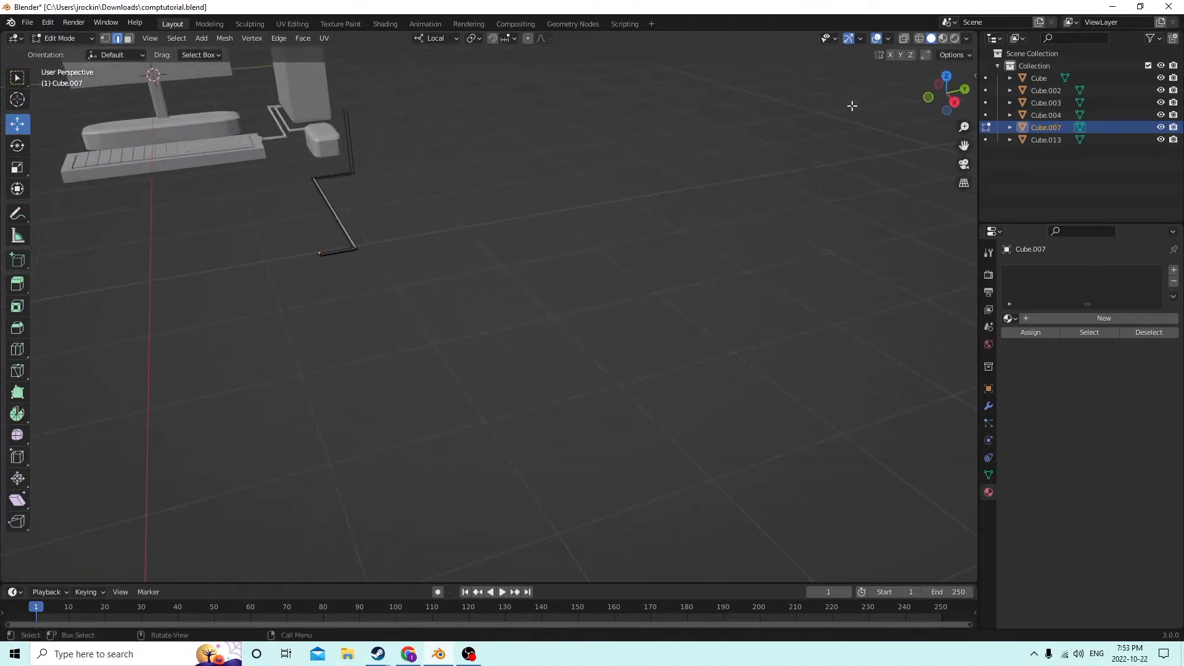
pyautogui.moveTo(965, 147); pyautogui.dragTo(776, 195, button='middle')
pyautogui.scroll(4, 654, 131)
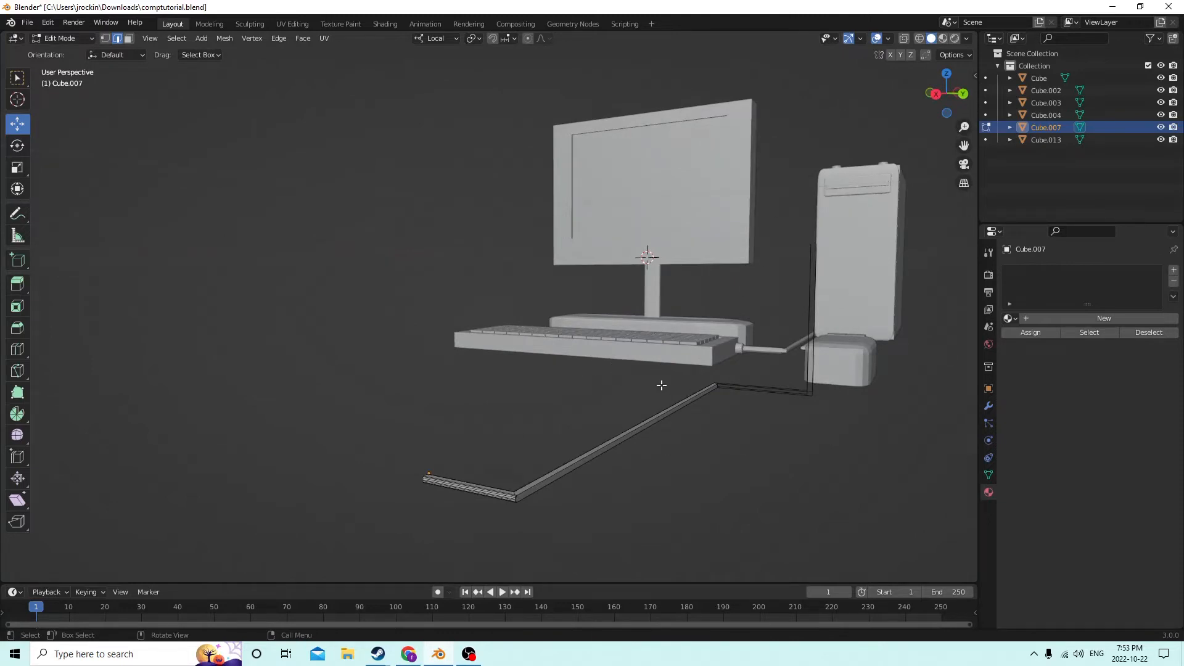
pyautogui.moveTo(662, 385); pyautogui.dragTo(663, 338, button='middle')
pyautogui.moveTo(709, 154); pyautogui.dragTo(758, 109, button='middle')
# - Switch the viewport to Material Preview and examine the coloured computer model with its existing keyboard and mouse cables
pyautogui.click(944, 38)
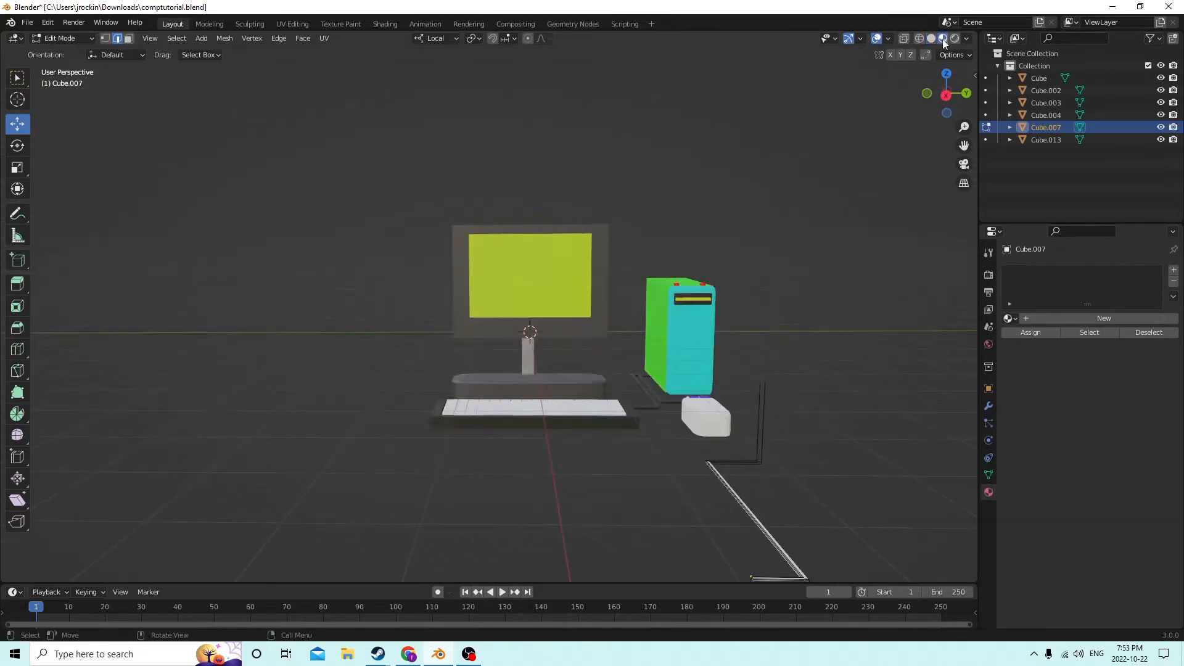
pyautogui.scroll(4, 743, 183)
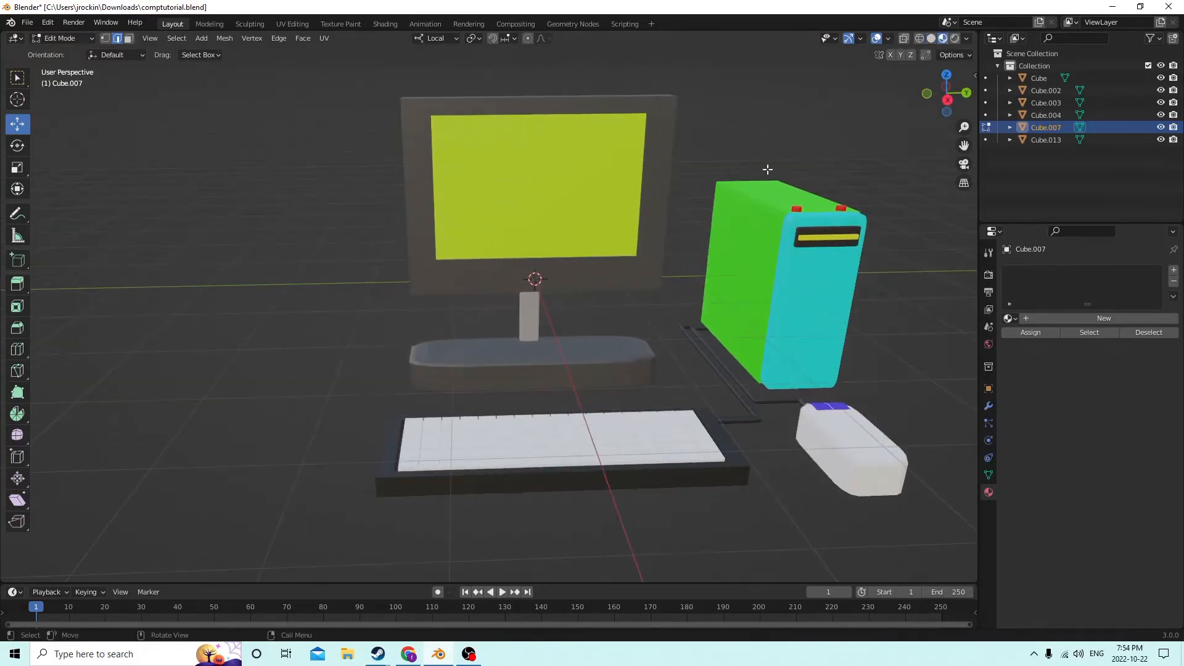
pyautogui.moveTo(767, 169); pyautogui.dragTo(875, 158, button='middle')
pyautogui.moveTo(964, 145); pyautogui.dragTo(785, 168, button='middle')
pyautogui.scroll(-2, 849, 162)
pyautogui.scroll(2, 692, 170)
pyautogui.moveTo(692, 170); pyautogui.dragTo(482, 176, button='middle')
pyautogui.moveTo(965, 145); pyautogui.dragTo(644, 410, button='middle')
pyautogui.scroll(-2, 706, 286)
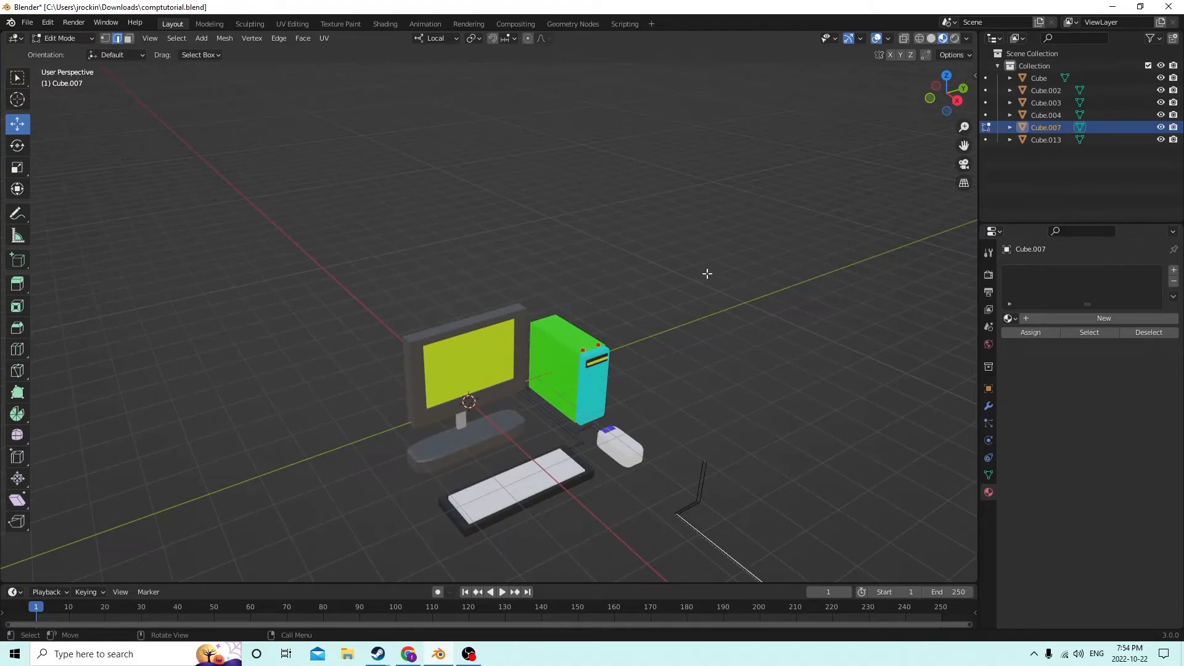
# - Return to Object Mode and move the joined wire along negative Y, well away from the computer, ending with a shift of about 0.055 m
pyautogui.press('Tab')
pyautogui.moveTo(705, 272); pyautogui.dragTo(568, 404, button='middle')
pyautogui.scroll(-2, 680, 346)
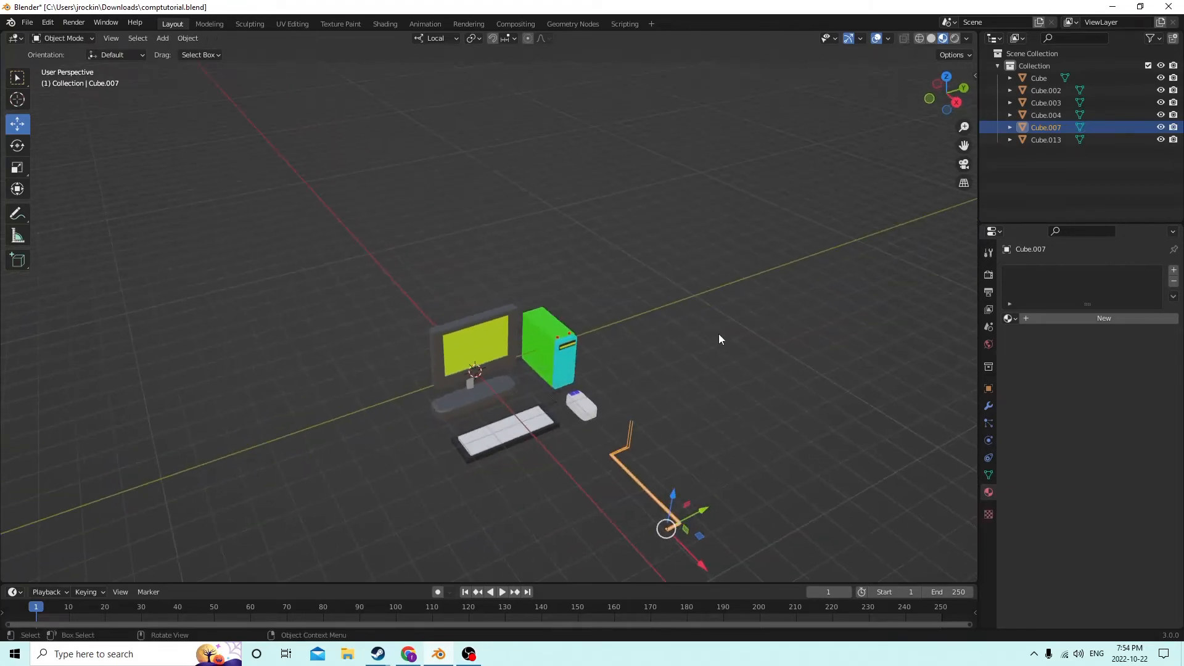
pyautogui.moveTo(720, 336); pyautogui.dragTo(645, 436, button='middle')
pyautogui.moveTo(656, 545); pyautogui.dragTo(371, 558)
pyautogui.scroll(-2, 460, 363)
pyautogui.moveTo(460, 471); pyautogui.dragTo(261, 418)
pyautogui.moveTo(303, 379); pyautogui.dragTo(195, 396)
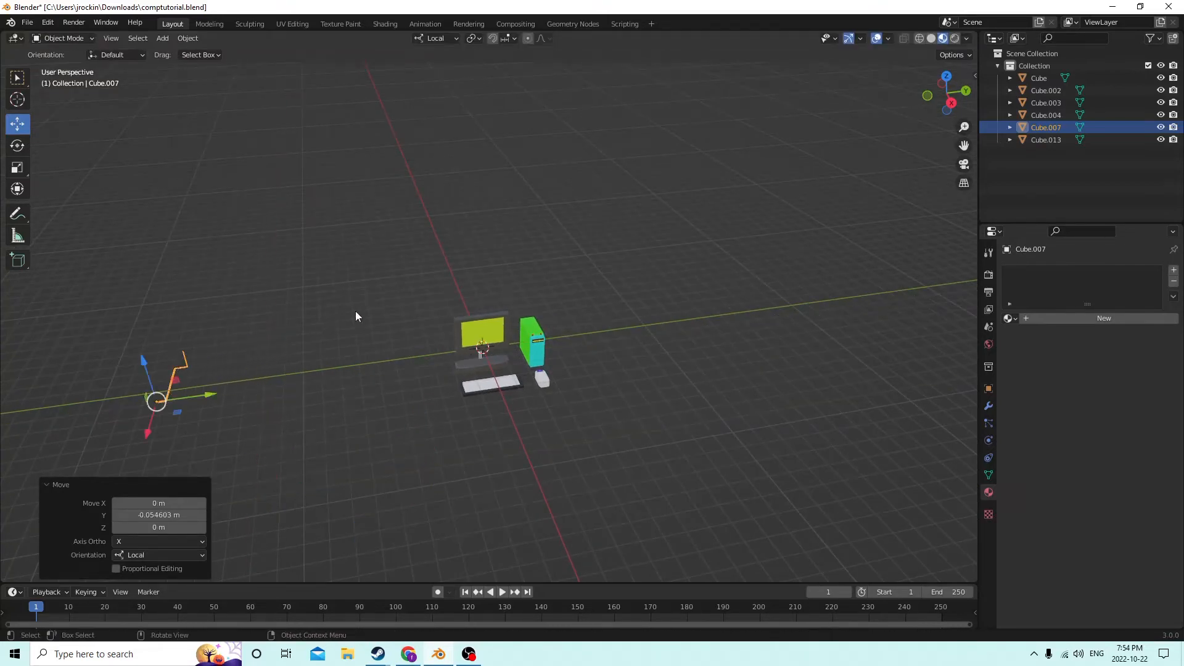
pyautogui.scroll(2, 358, 314)
pyautogui.moveTo(360, 312); pyautogui.dragTo(497, 285, button='middle')
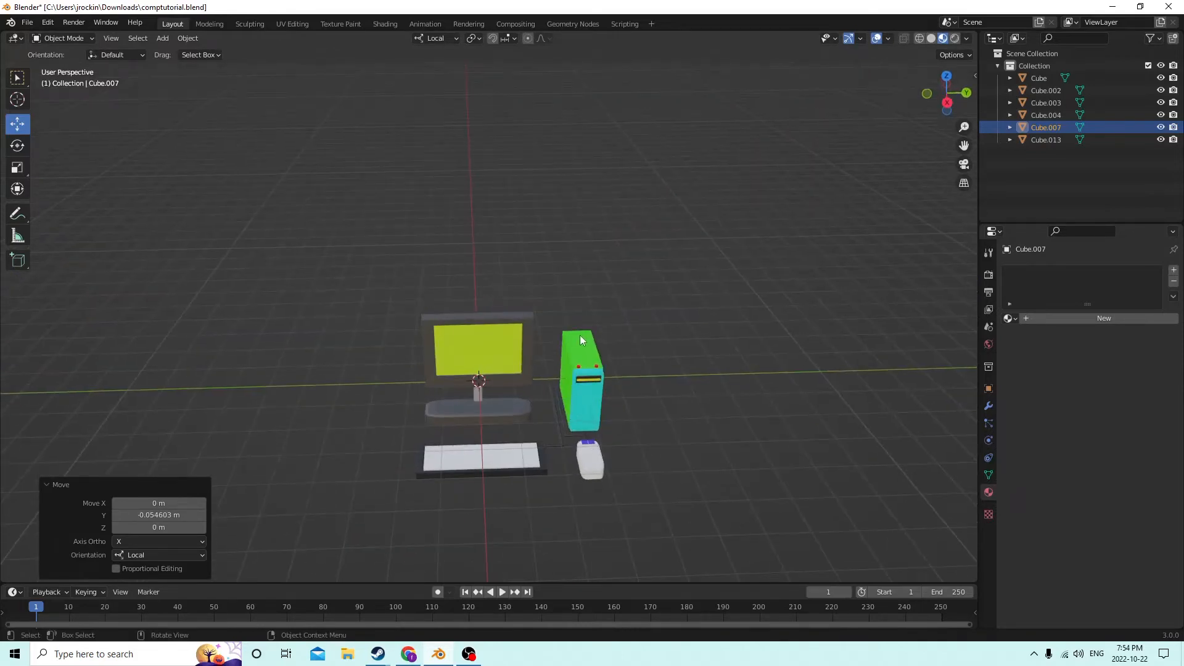
# - Select every object except the wire and move them along negative Y by about 0.147 m, over to the wire
pyautogui.moveTo(581, 340); pyautogui.dragTo(606, 365, button='middle')
pyautogui.click(584, 374)
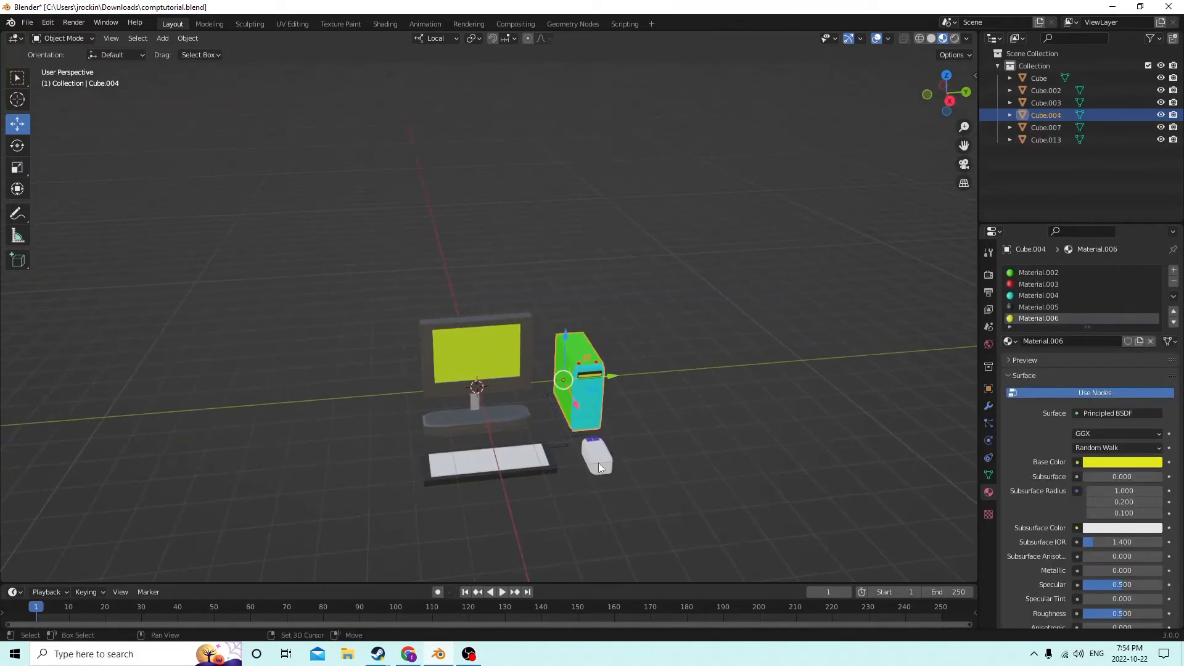
pyautogui.moveTo(608, 408); pyautogui.dragTo(564, 362, button='middle')
pyautogui.press('a')
pyautogui.scroll(-3, 501, 353)
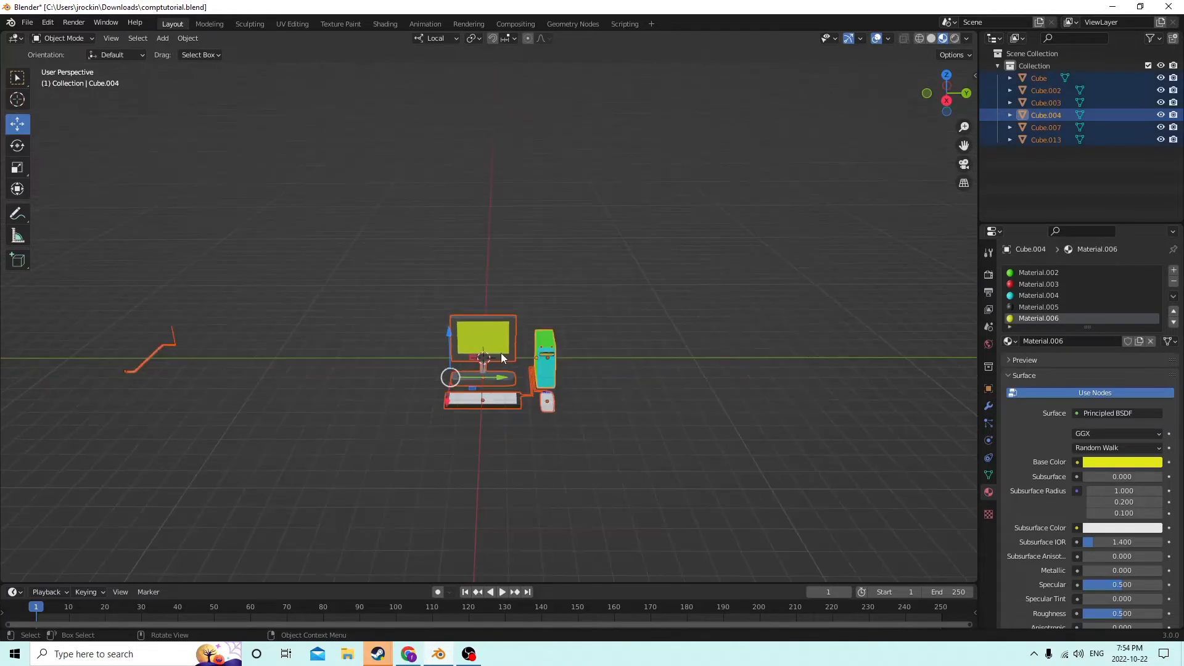
pyautogui.keyDown('shift'); pyautogui.click(164, 347); pyautogui.keyUp('shift')
pyautogui.keyDown('shift'); pyautogui.click(158, 351); pyautogui.keyUp('shift')
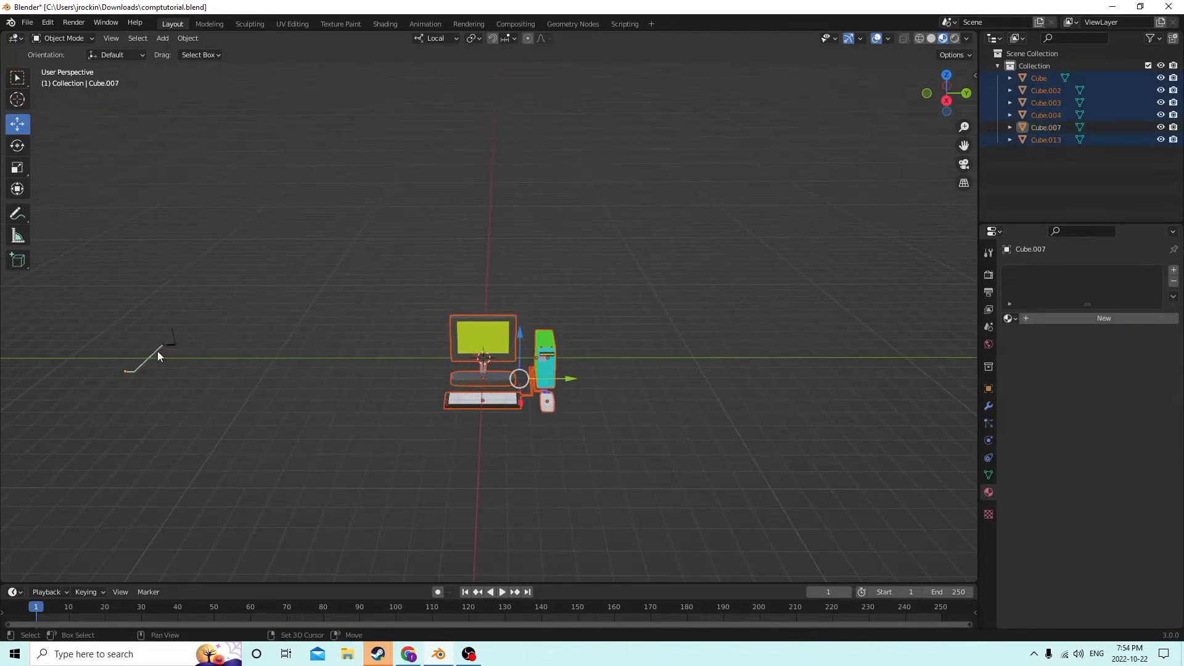
pyautogui.moveTo(567, 383); pyautogui.dragTo(257, 351)
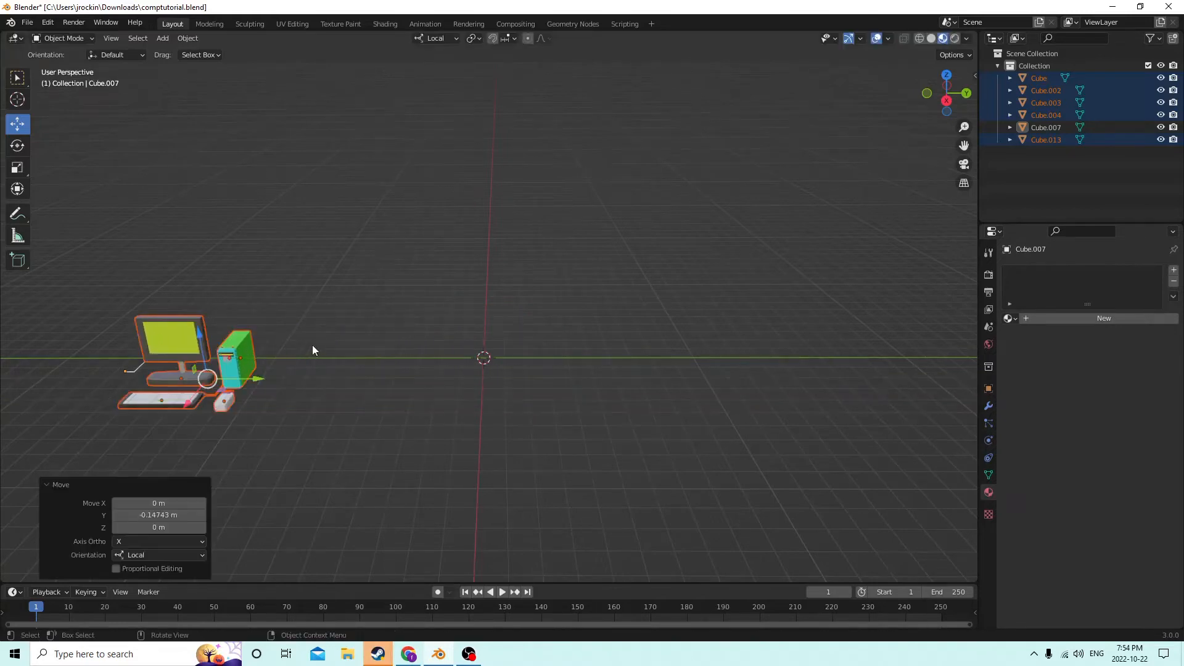
# - Select the thin panel on the side of the computer tower and move it along Y by about 0.119 m, near the origin
pyautogui.scroll(3, 352, 340)
pyautogui.moveTo(345, 342); pyautogui.dragTo(194, 402, button='middle')
pyautogui.click(240, 372)
pyautogui.click(242, 374)
pyautogui.press('g')
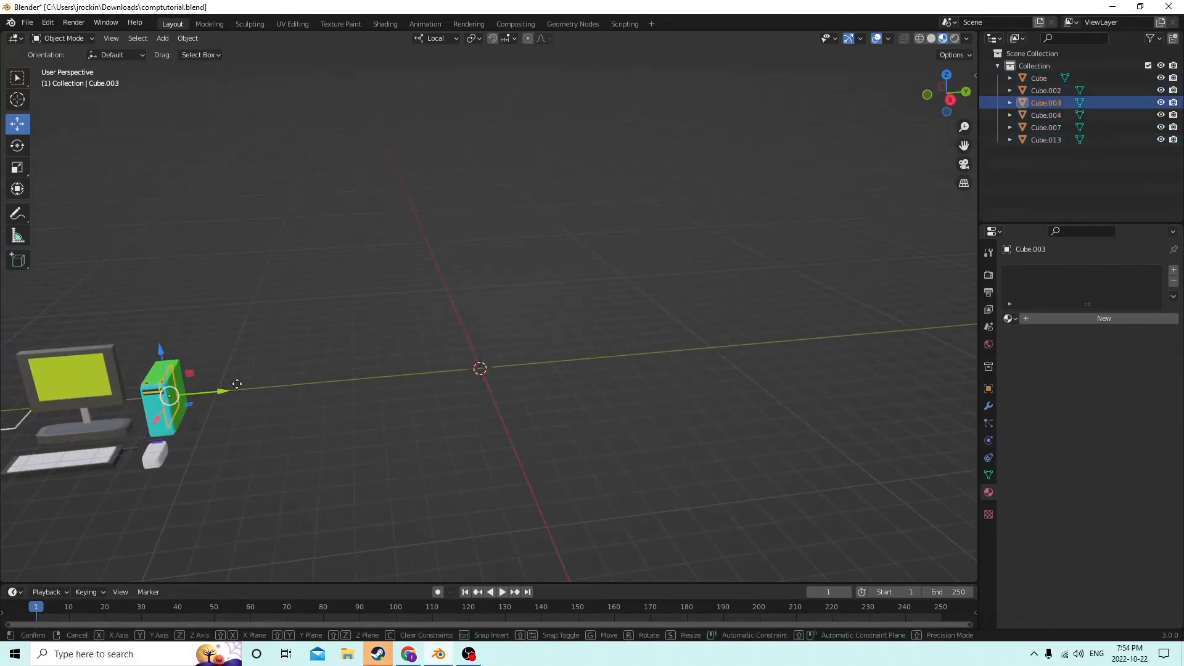
pyautogui.click(537, 360)
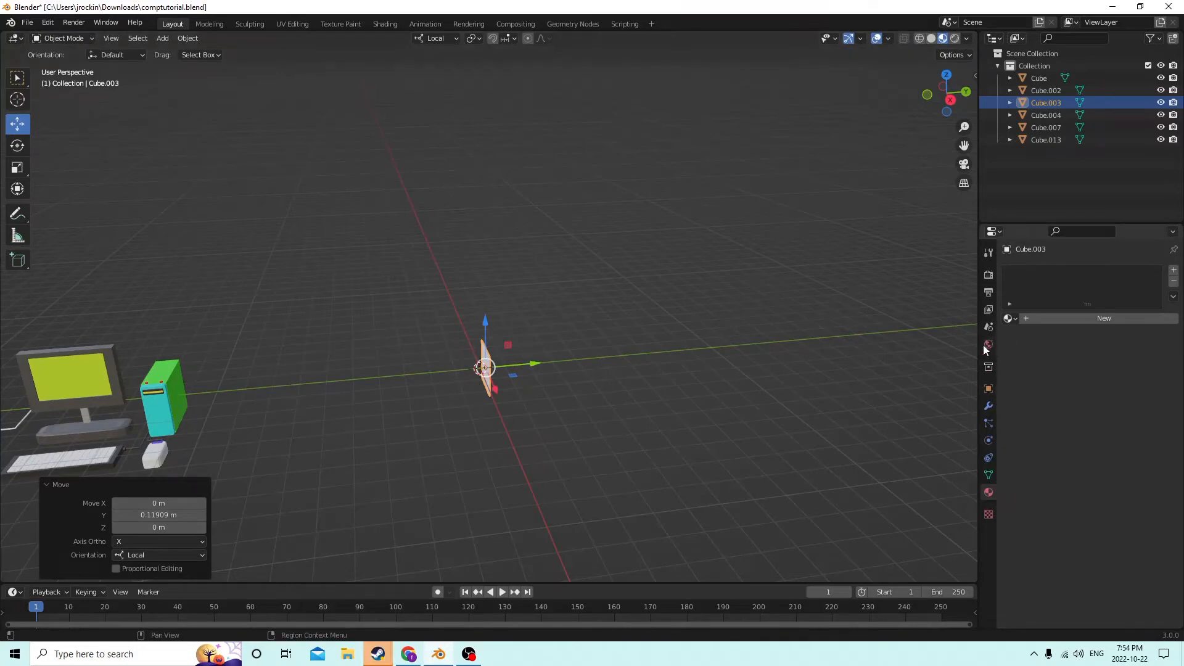
# - Set the panel's Y location to 0 m in its object transform so it sits at the world origin
pyautogui.click(989, 369)
pyautogui.click(989, 389)
pyautogui.moveTo(944, 379); pyautogui.dragTo(641, 336, button='middle')
pyautogui.moveTo(605, 384); pyautogui.dragTo(553, 404, button='middle')
pyautogui.moveTo(622, 319); pyautogui.dragTo(538, 481, button='middle')
pyautogui.moveTo(537, 481); pyautogui.dragTo(627, 497)
pyautogui.rightClick(628, 498)
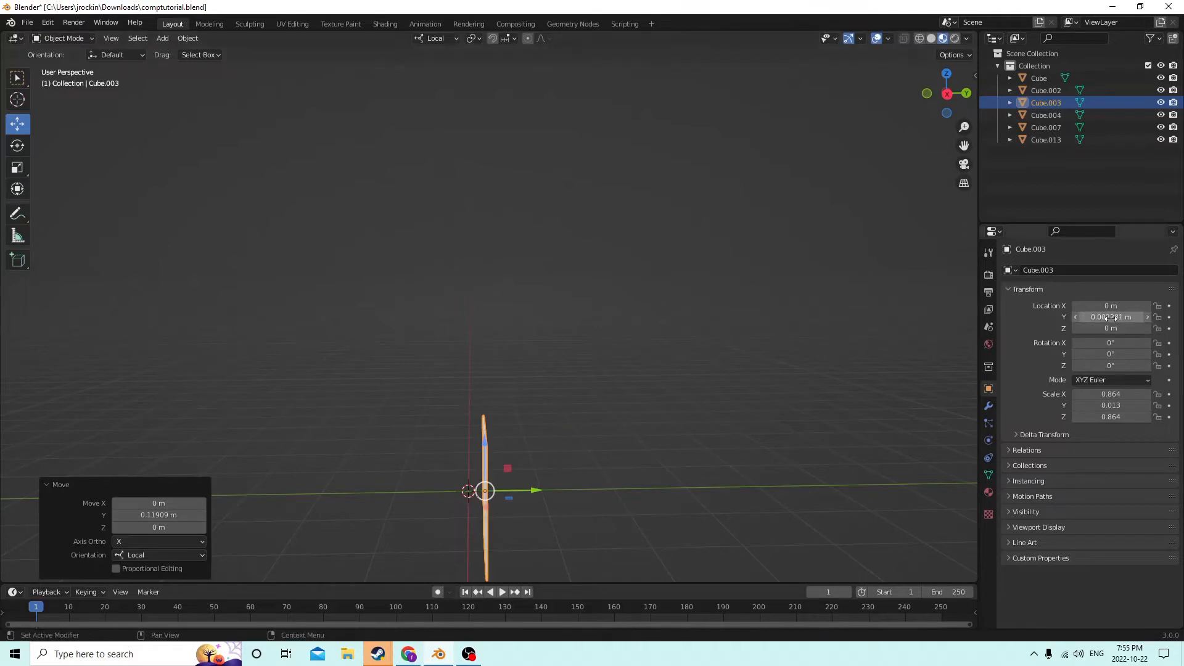
pyautogui.write('0')
pyautogui.press('Return')
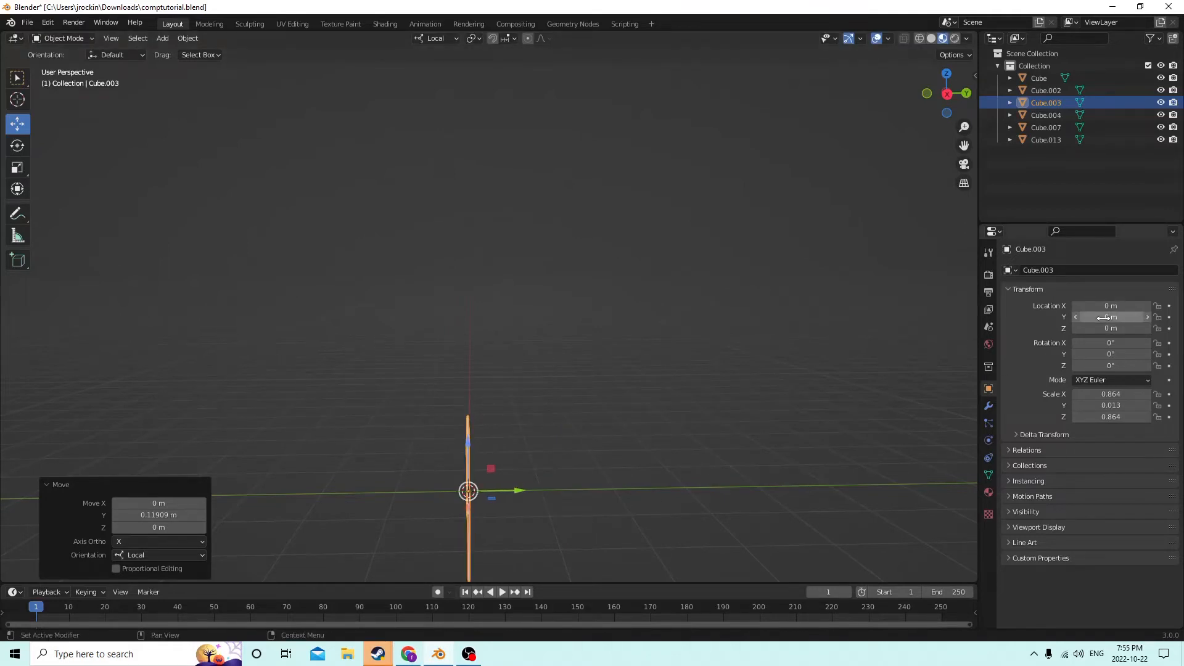
# - Add a 0.02 m mesh cube at the origin, where the panel stands
pyautogui.moveTo(951, 333); pyautogui.dragTo(814, 351, button='middle')
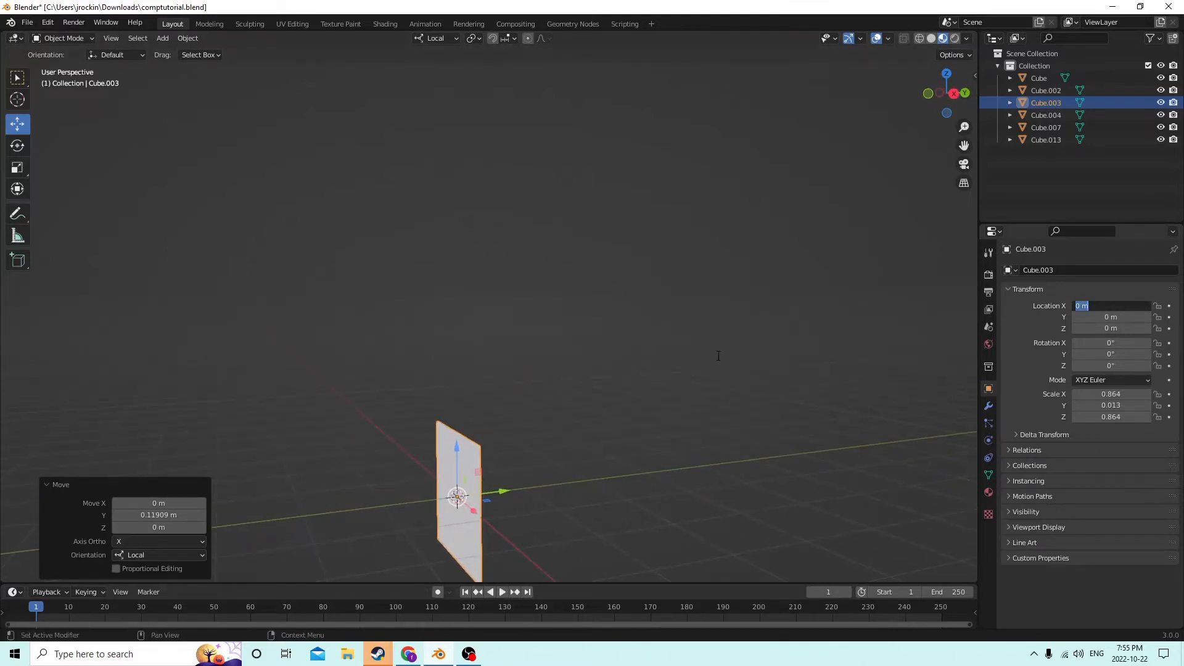
pyautogui.moveTo(805, 399); pyautogui.dragTo(753, 447, button='middle')
pyautogui.moveTo(963, 148); pyautogui.dragTo(814, 347, button='middle')
pyautogui.scroll(3, 812, 341)
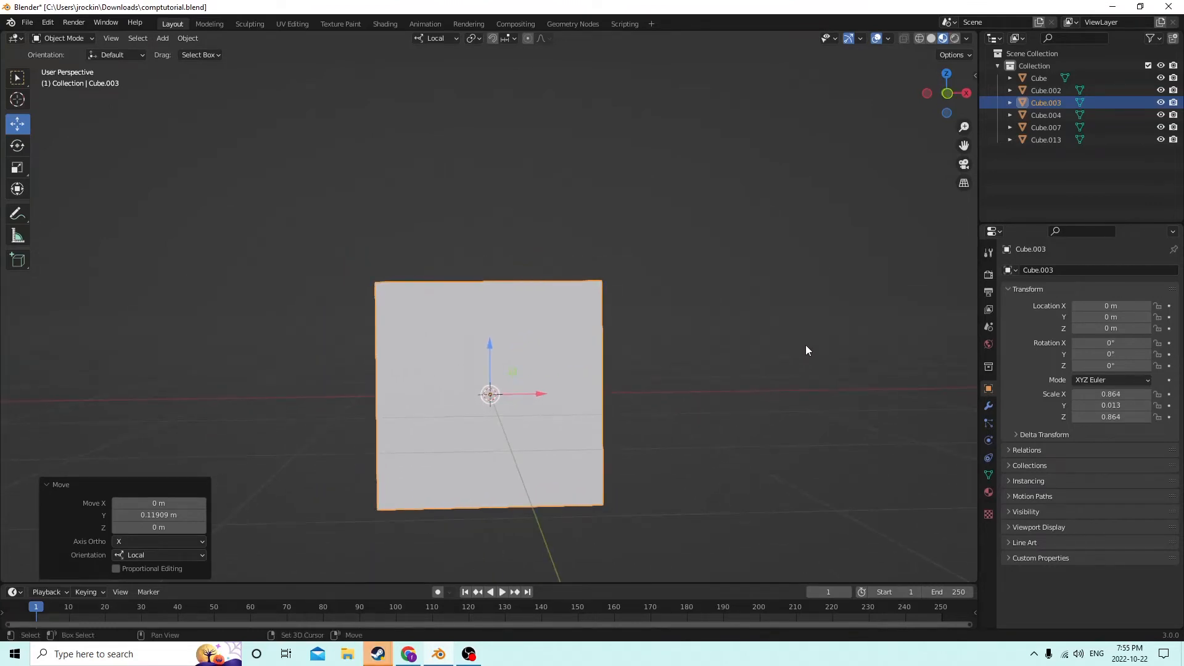
pyautogui.hotkey('shift', 'a')
pyautogui.moveTo(809, 348)
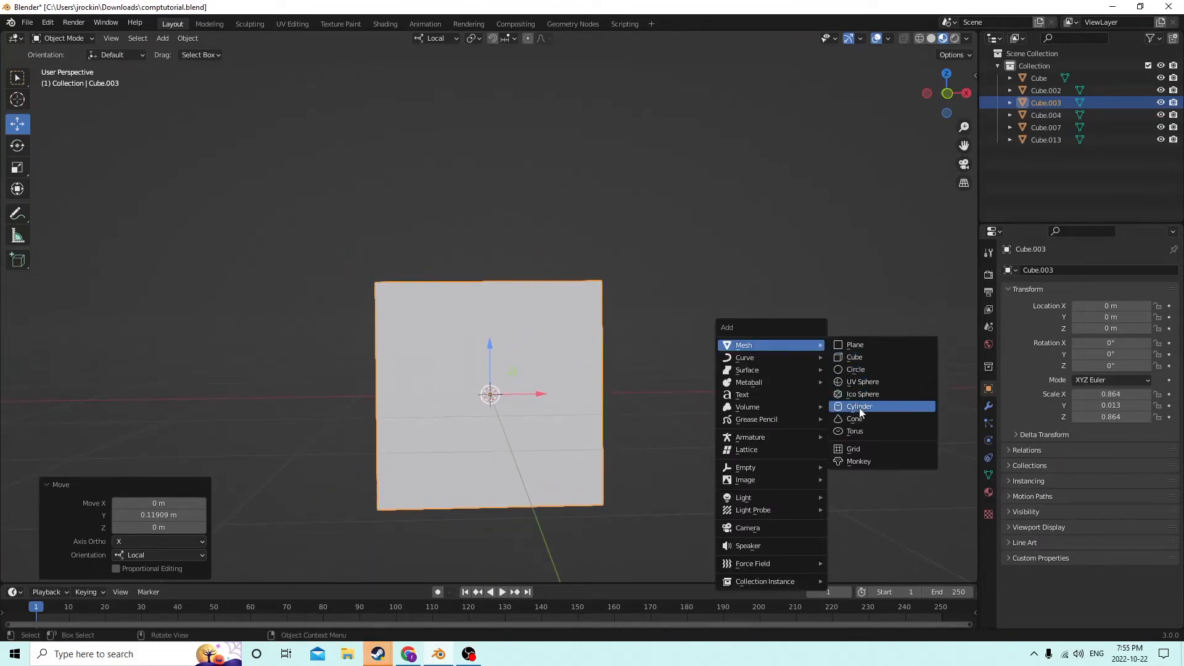
pyautogui.click(861, 361)
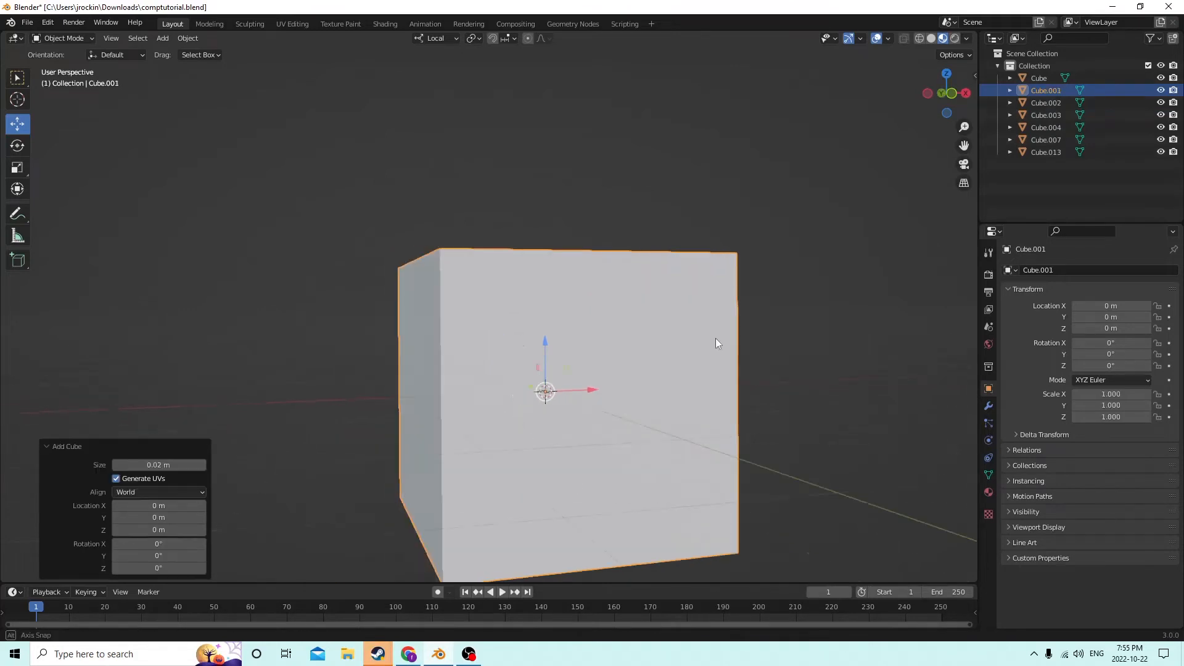
# - Scale the new cube uniformly to about 0.583 and move it along Y to about -0.013 m, in front of the panel
pyautogui.moveTo(714, 338); pyautogui.dragTo(779, 366, button='middle')
pyautogui.moveTo(526, 284); pyautogui.dragTo(576, 286, button='middle')
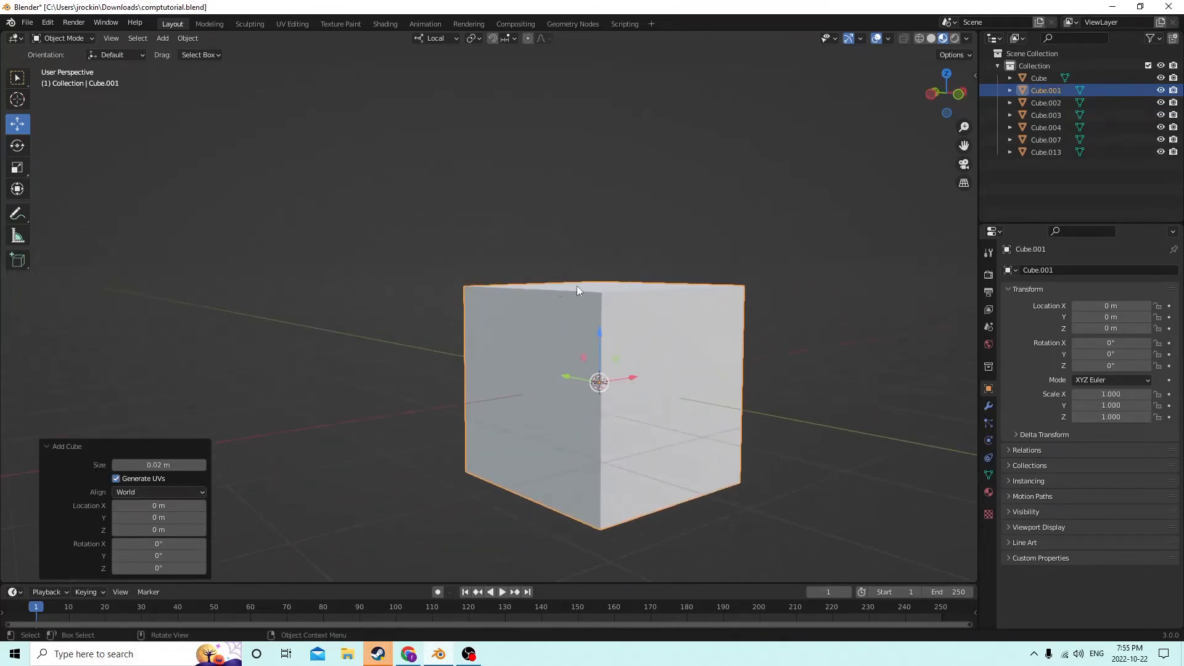
pyautogui.press('s')
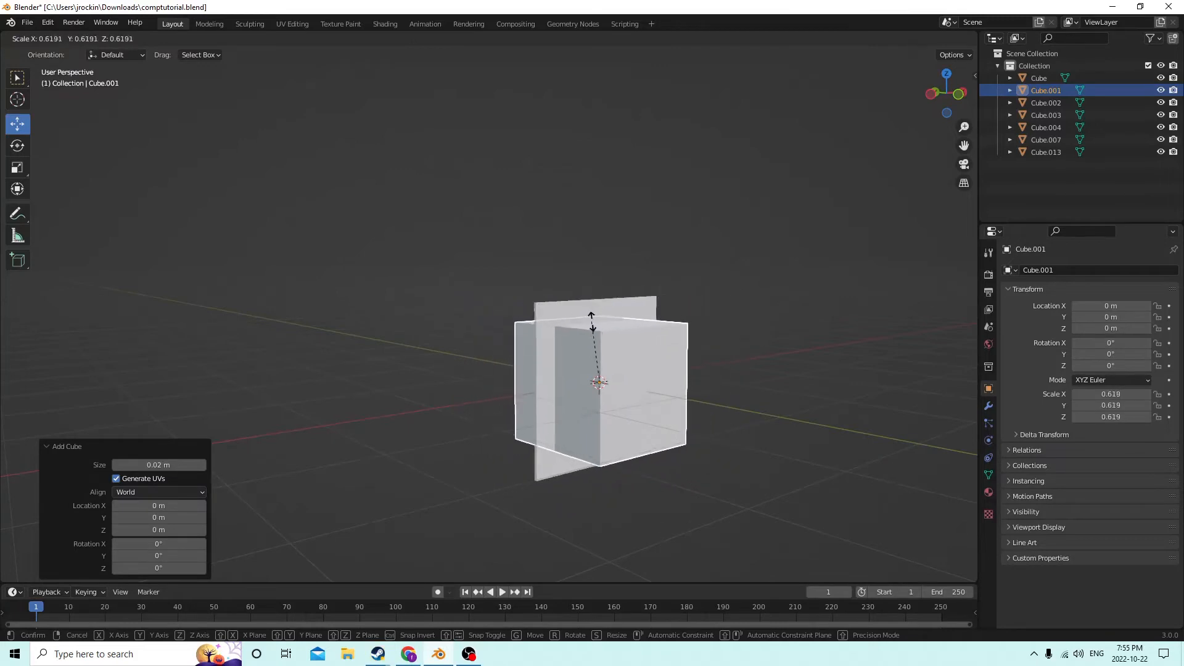
pyautogui.click(598, 324)
pyautogui.moveTo(599, 325); pyautogui.dragTo(399, 269, button='middle')
pyautogui.moveTo(195, 221); pyautogui.dragTo(669, 310, button='middle')
pyautogui.click(598, 366)
# - In Edit Mode, bevel the cube's front and lengthwise edges with 3 segments, leaving out the edges of the face toward the panel
pyautogui.press('Tab')
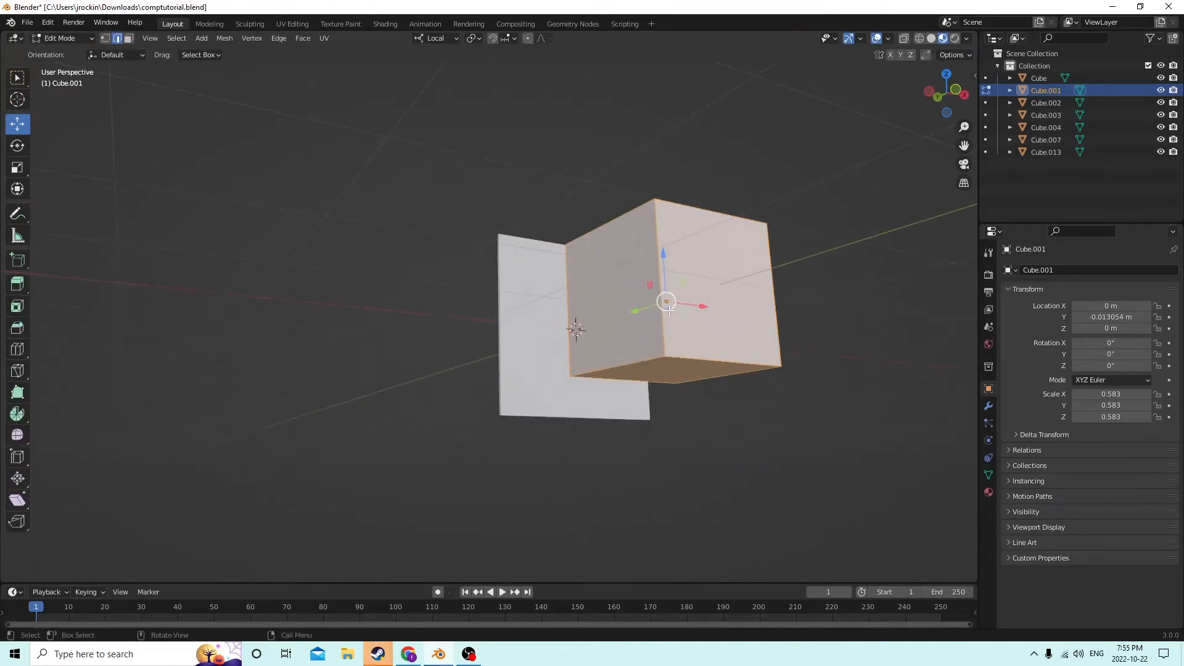
pyautogui.click(650, 358)
pyautogui.moveTo(650, 358); pyautogui.dragTo(468, 304, button='middle')
pyautogui.moveTo(284, 413); pyautogui.dragTo(344, 339, button='middle')
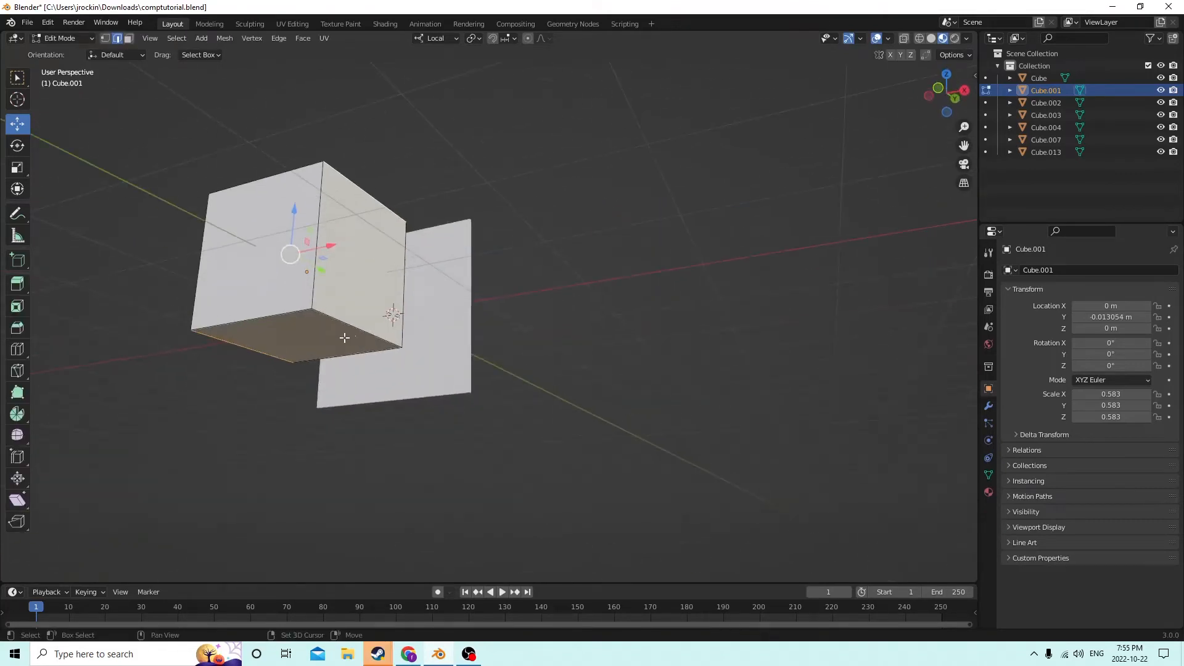
pyautogui.click(345, 338)
pyautogui.click(296, 315)
pyautogui.moveTo(313, 279); pyautogui.dragTo(357, 293, button='middle')
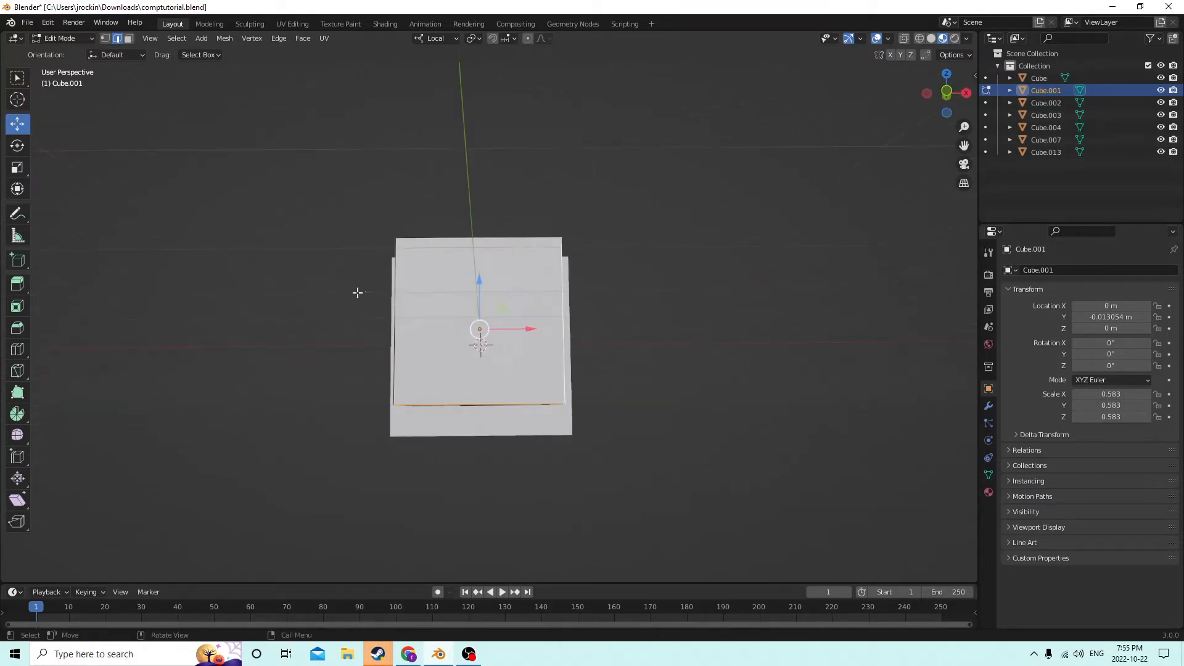
pyautogui.moveTo(425, 241); pyautogui.dragTo(524, 250, button='middle')
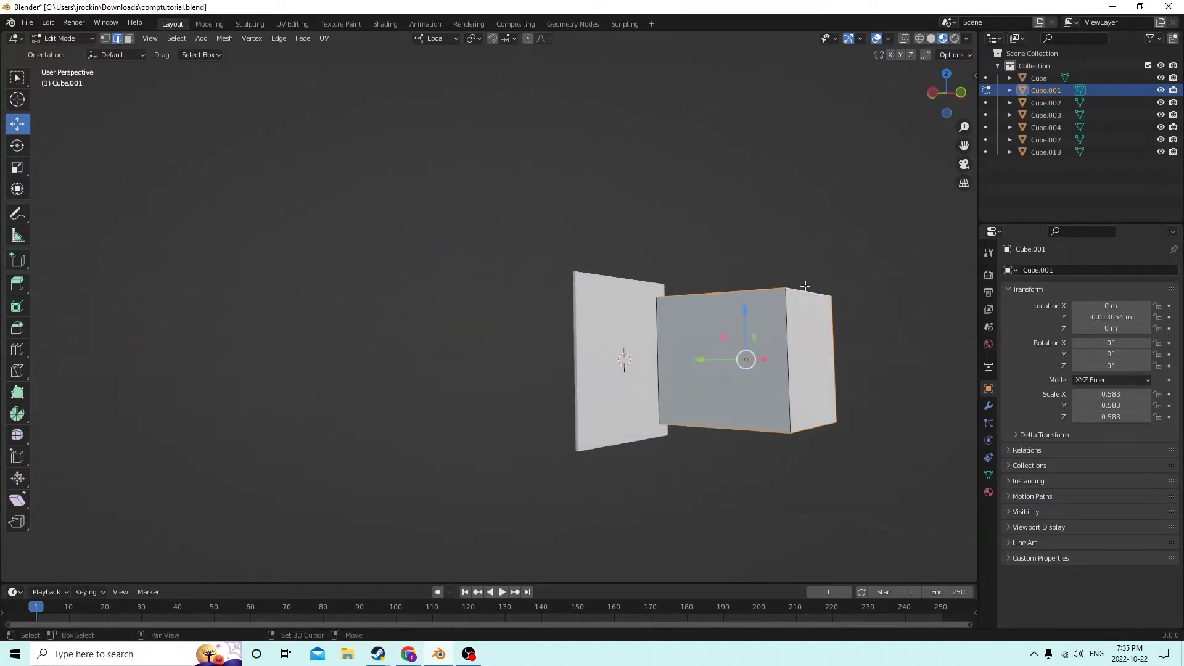
pyautogui.moveTo(785, 323); pyautogui.dragTo(702, 325, button='middle')
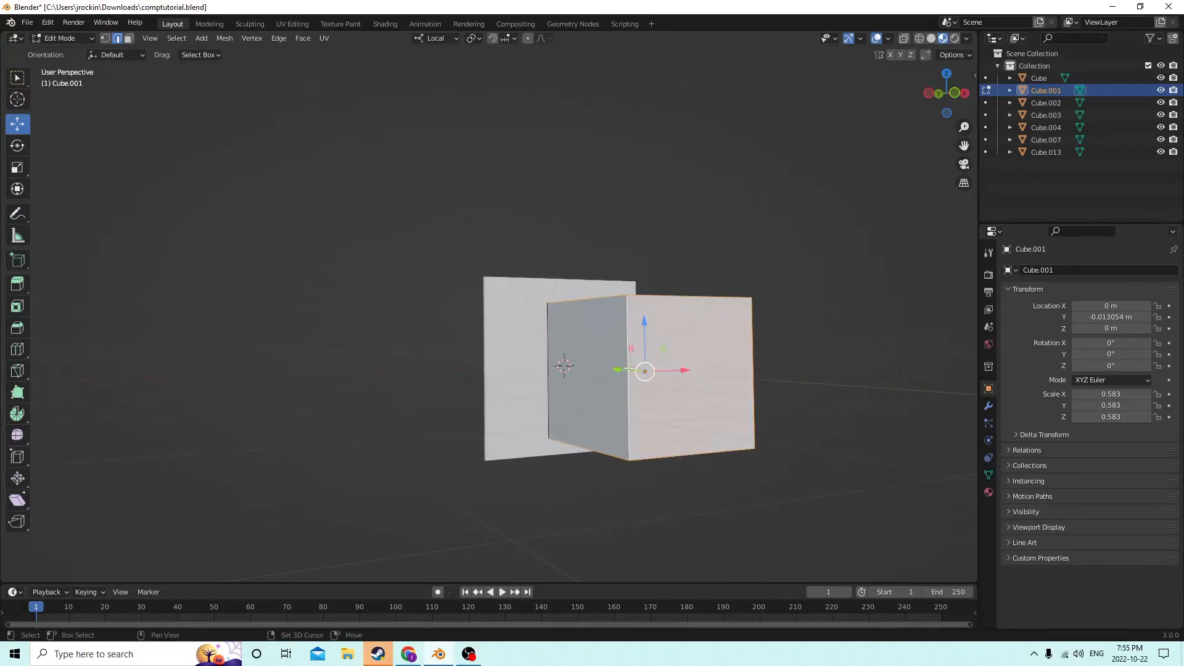
pyautogui.moveTo(629, 369); pyautogui.dragTo(746, 358, button='middle')
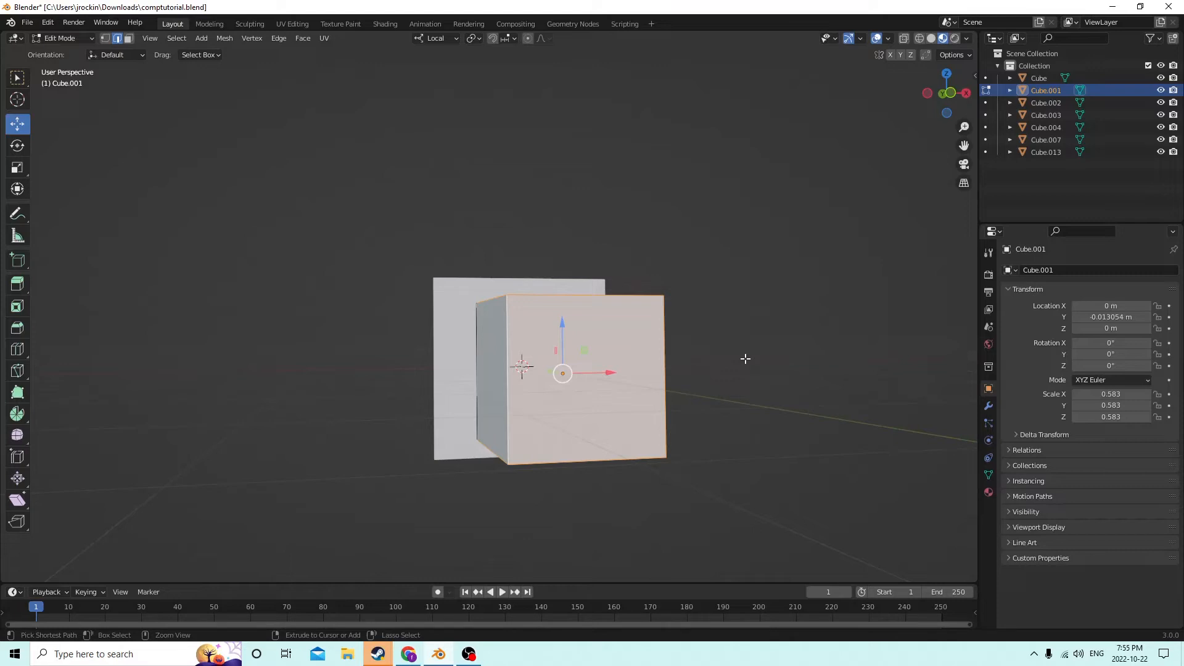
pyautogui.hotkey('ctrl', 'b')
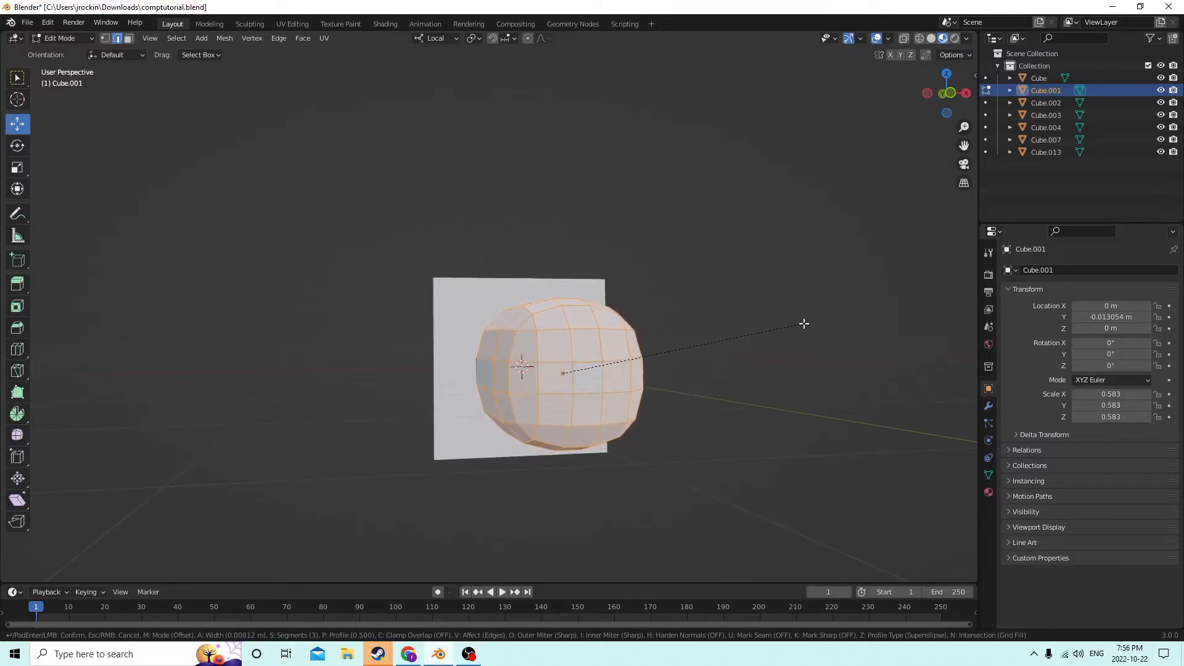
pyautogui.click(804, 324)
# - Return to Object Mode and resize the rounded block to a scale of about 0.172 in X, 0.283 in Y and 0.621 in Z
pyautogui.moveTo(762, 326); pyautogui.dragTo(676, 317, button='middle')
pyautogui.press('Tab')
pyautogui.click(17, 168)
pyautogui.moveTo(132, 193); pyautogui.dragTo(443, 248, button='middle')
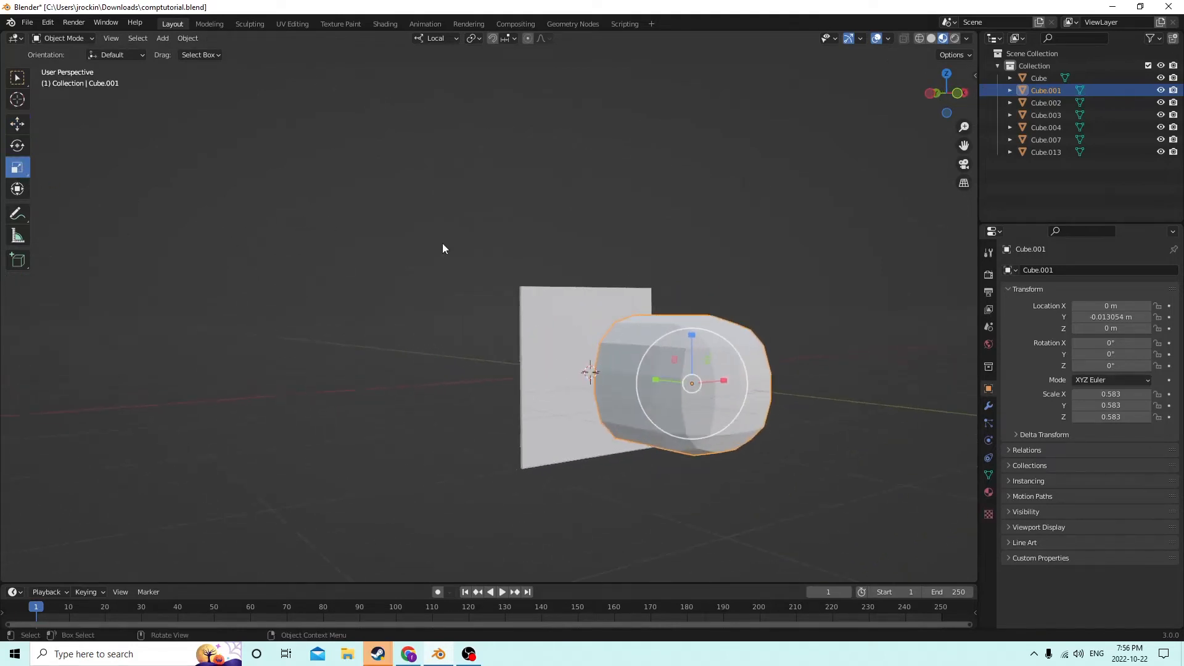
pyautogui.moveTo(698, 337); pyautogui.dragTo(697, 306)
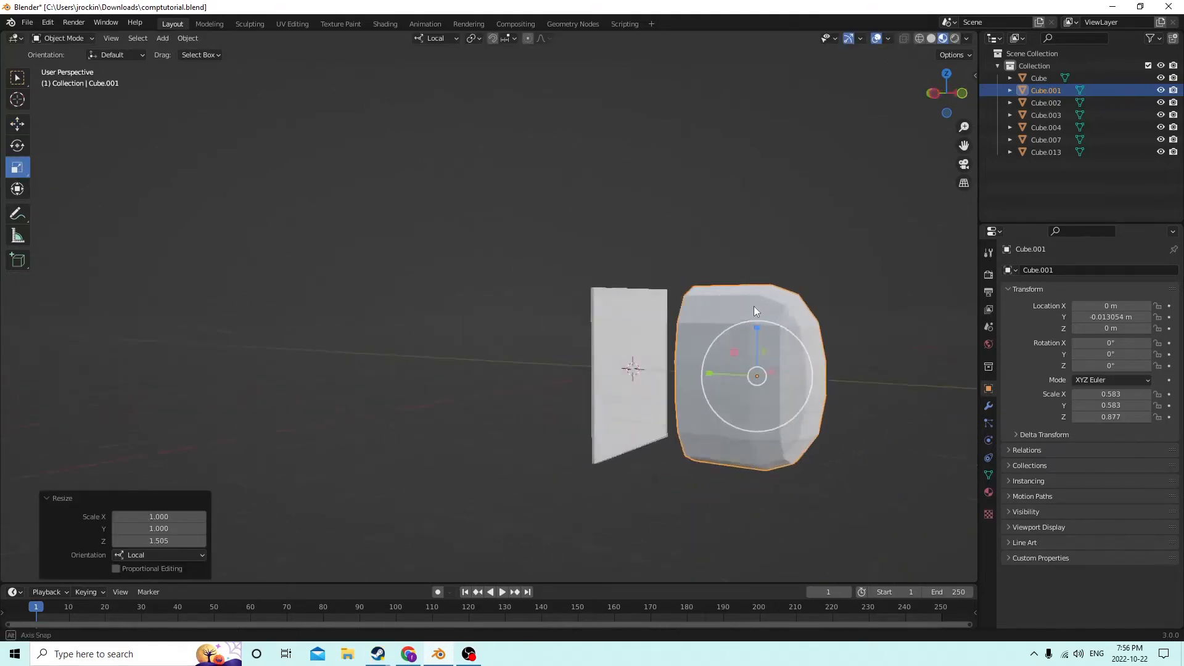
pyautogui.moveTo(697, 306); pyautogui.dragTo(746, 322, button='middle')
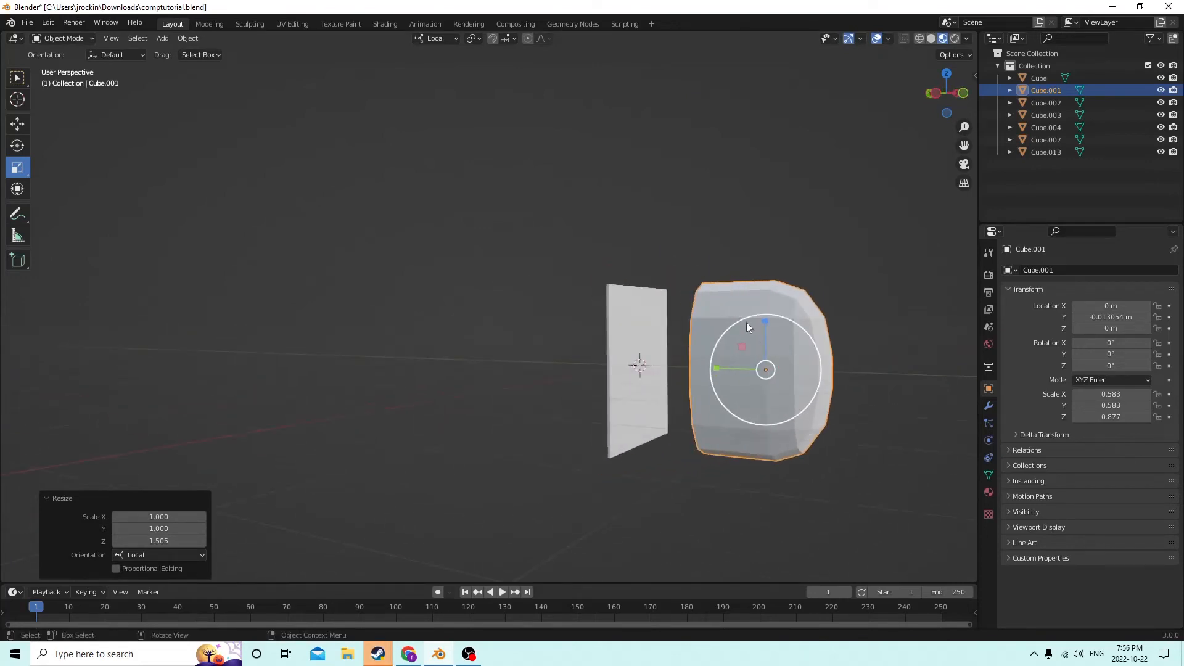
pyautogui.moveTo(716, 369); pyautogui.dragTo(743, 368)
pyautogui.moveTo(744, 367); pyautogui.dragTo(574, 381, button='middle')
pyautogui.moveTo(574, 381); pyautogui.dragTo(551, 384)
pyautogui.moveTo(550, 383); pyautogui.dragTo(602, 382, button='middle')
pyautogui.moveTo(640, 330); pyautogui.dragTo(685, 353)
pyautogui.moveTo(684, 353); pyautogui.dragTo(586, 303, button='middle')
# - Move the rounded block about 0.01 m along Y against the panel, and about 0.0018 m along X off its centre
pyautogui.click(28, 124)
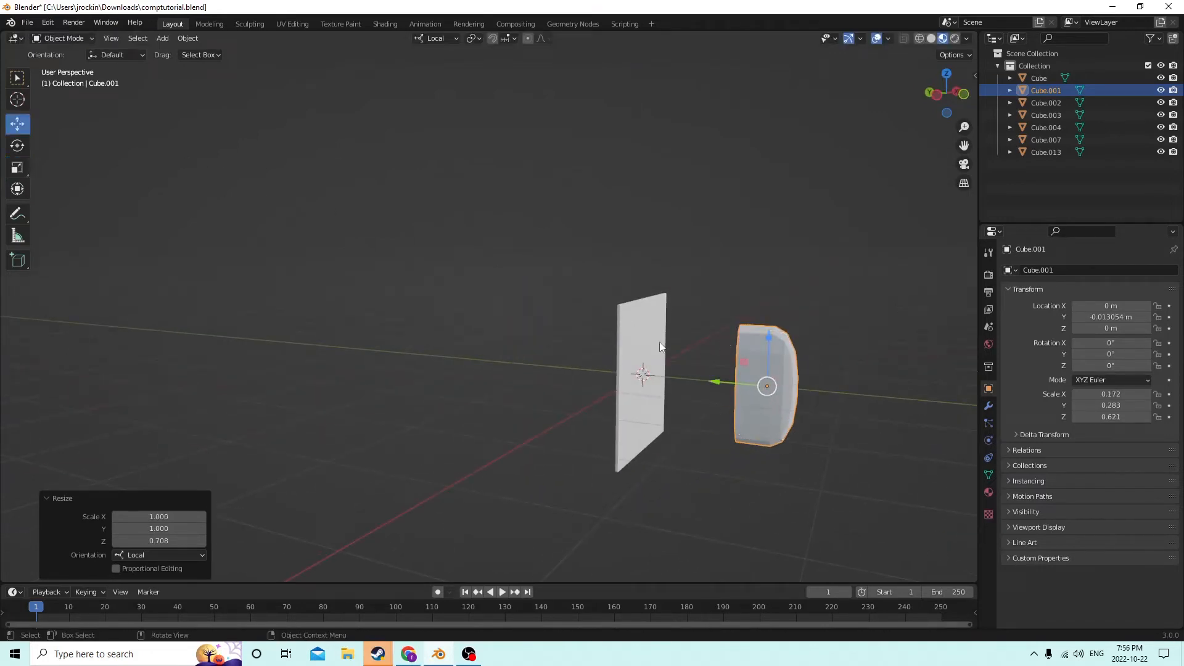
pyautogui.moveTo(723, 388); pyautogui.dragTo(623, 354)
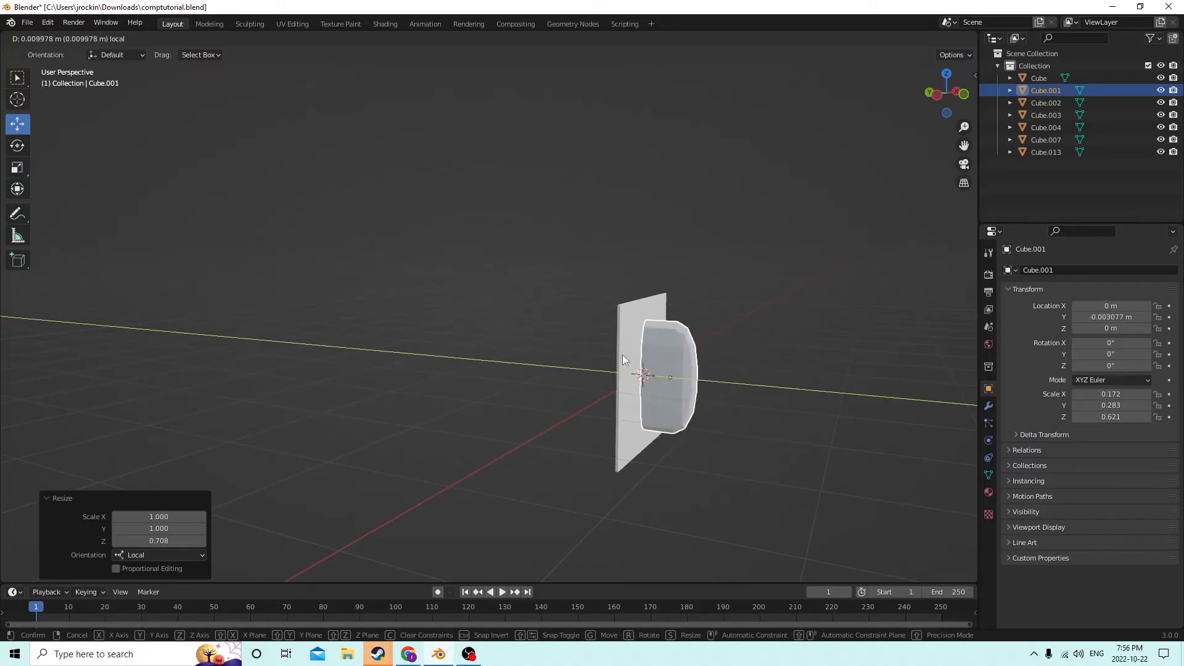
pyautogui.moveTo(623, 354); pyautogui.dragTo(535, 347, button='middle')
pyautogui.scroll(5, 532, 351)
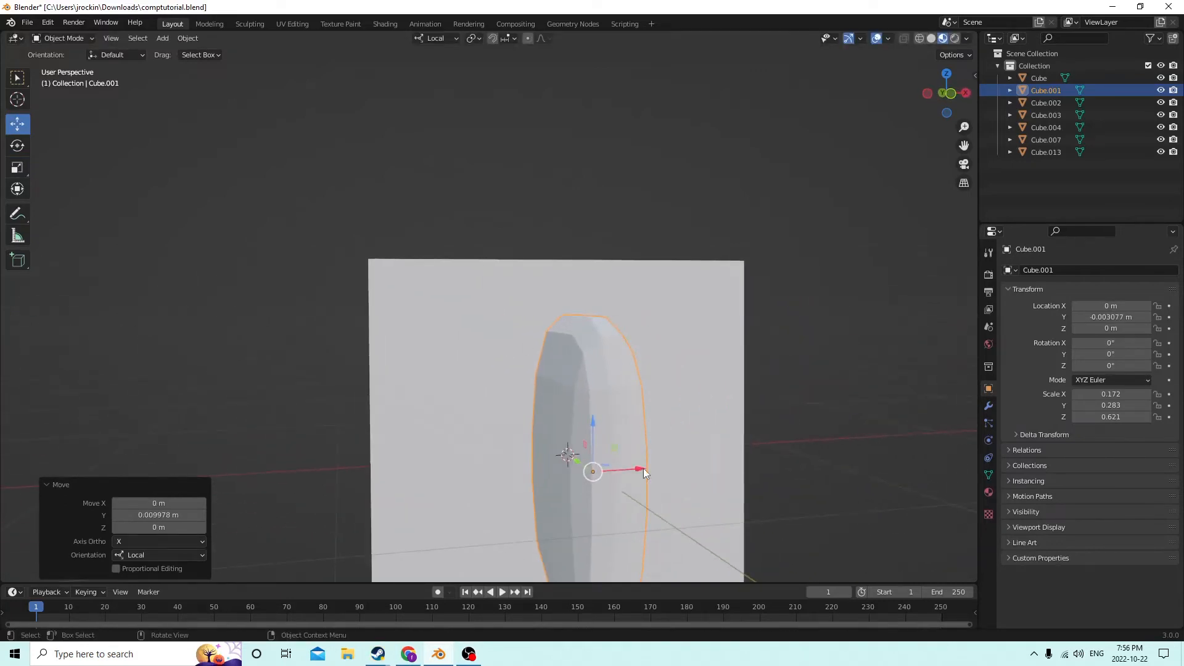
pyautogui.moveTo(642, 468); pyautogui.dragTo(686, 467)
pyautogui.scroll(-5, 602, 423)
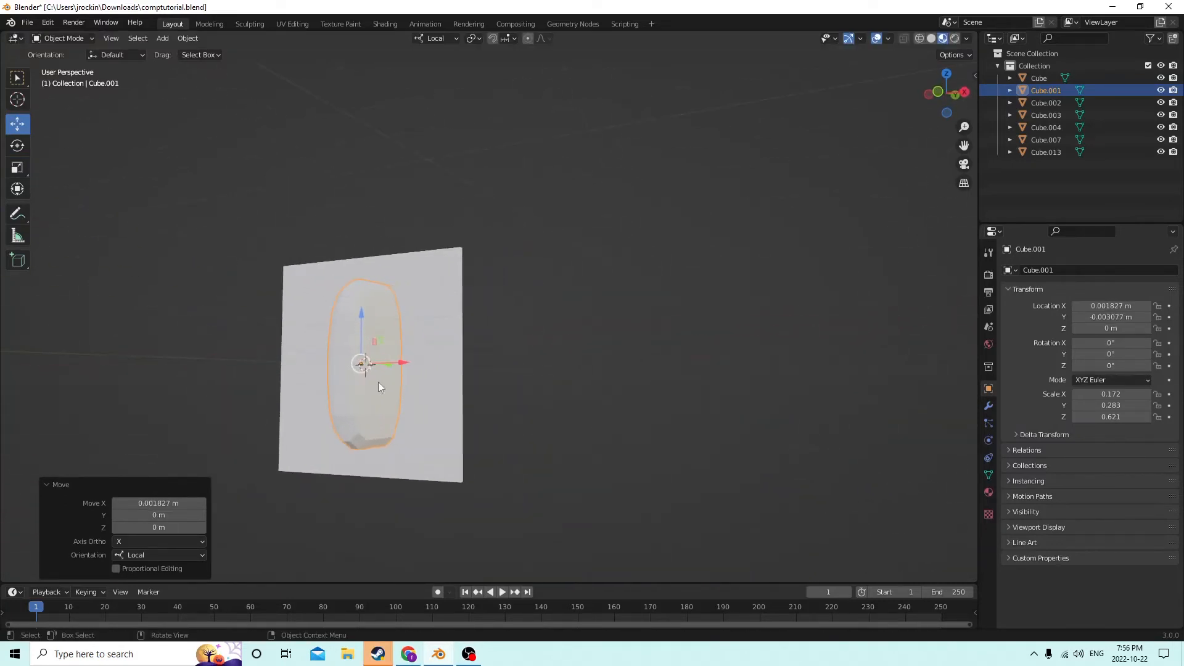
# - Shrink the rounded block further to a scale of about 0.122 in X, 0.144 in Y and 0.548 in Z
pyautogui.click(17, 167)
pyautogui.moveTo(201, 196); pyautogui.dragTo(292, 333, button='middle')
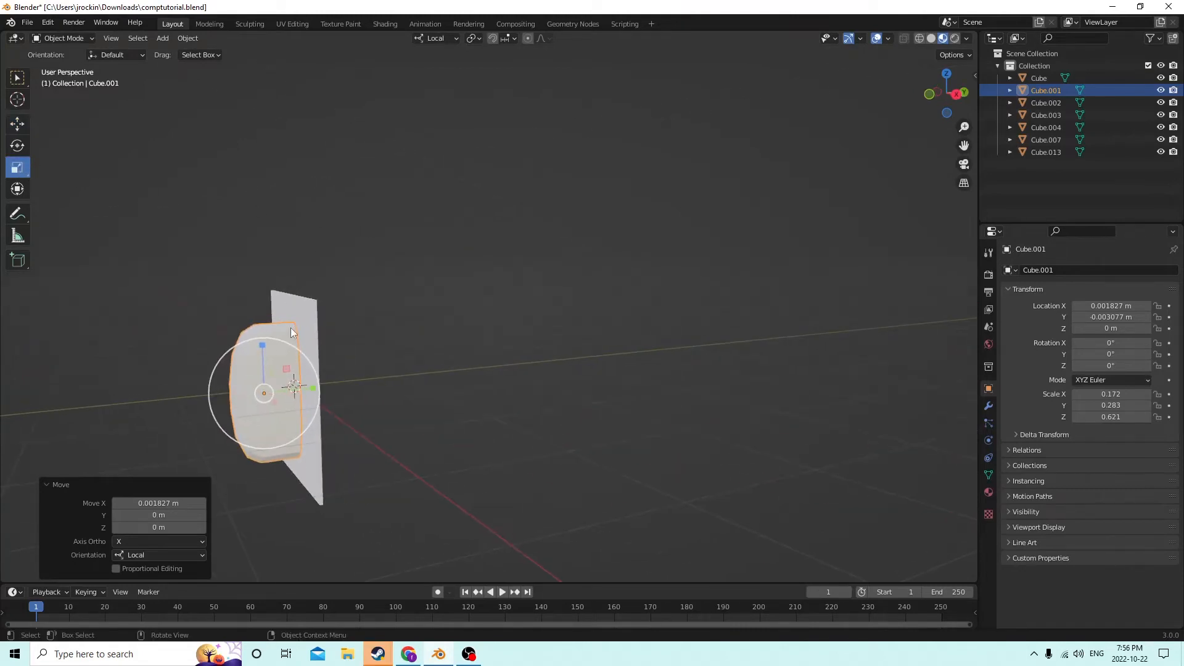
pyautogui.moveTo(260, 344); pyautogui.dragTo(262, 351)
pyautogui.moveTo(262, 351); pyautogui.dragTo(700, 382, button='middle')
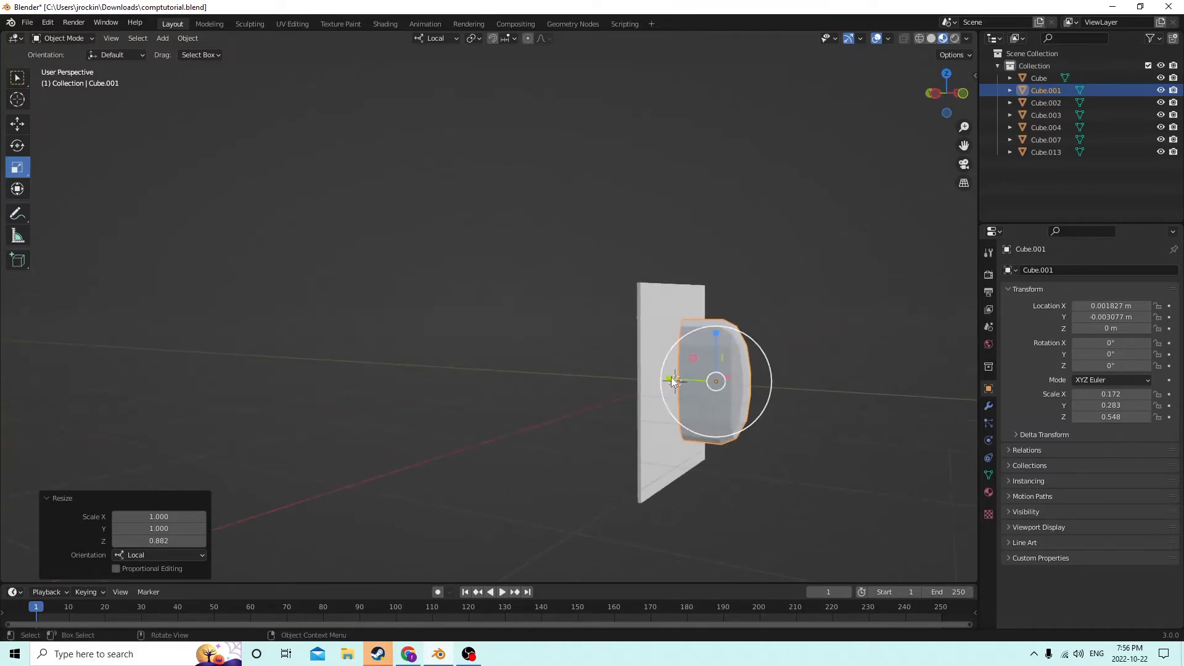
pyautogui.moveTo(674, 381); pyautogui.dragTo(696, 380)
pyautogui.moveTo(695, 380); pyautogui.dragTo(594, 362, button='middle')
pyautogui.moveTo(582, 392); pyautogui.dragTo(565, 393)
pyautogui.moveTo(565, 393); pyautogui.dragTo(456, 267, button='middle')
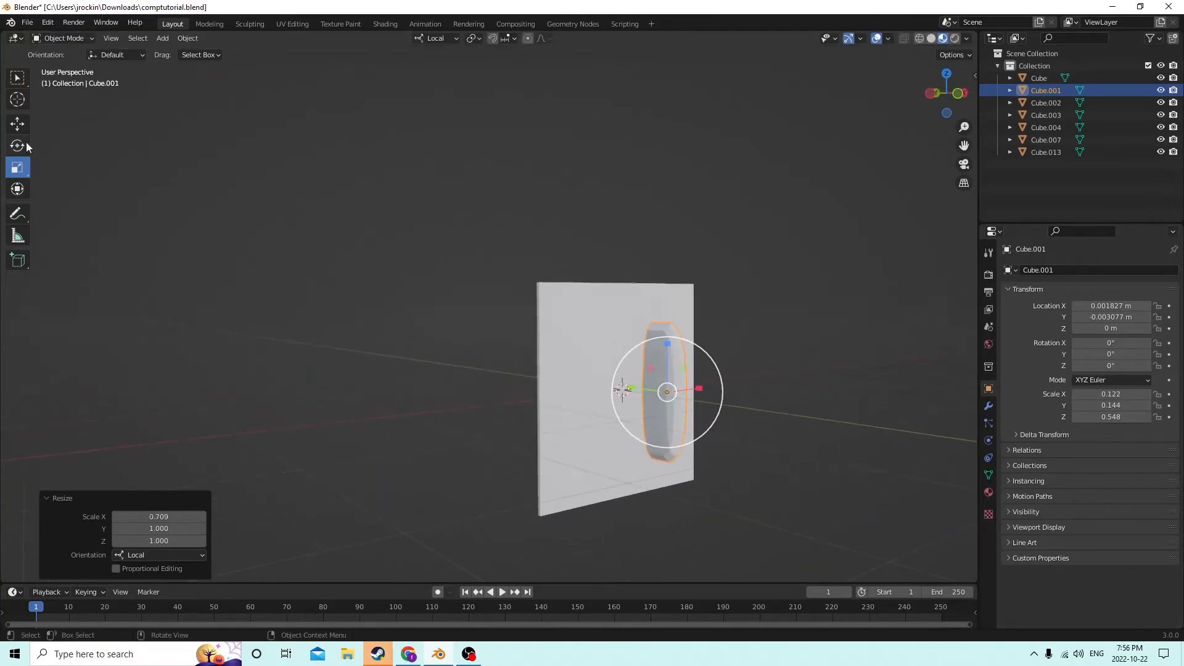
# - Move the slimmed block along Y to about -0.0014 m so its flat back meets the panel
pyautogui.click(18, 124)
pyautogui.moveTo(345, 204); pyautogui.dragTo(465, 239, button='middle')
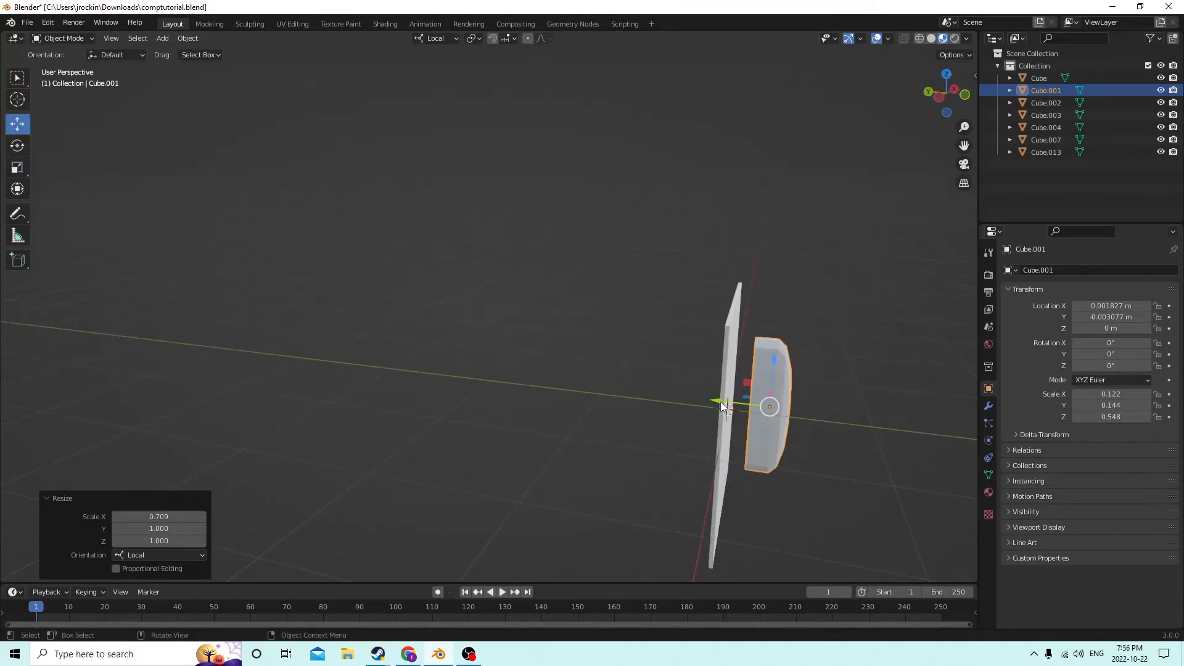
pyautogui.moveTo(721, 405); pyautogui.dragTo(699, 393)
pyautogui.moveTo(699, 393); pyautogui.dragTo(560, 379, button='middle')
# - Duplicate the rounded block in place and scale the copy down to about 0.037 in X and 0.402 in Z
pyautogui.hotkey('shift', 'd')
pyautogui.rightClick(667, 385)
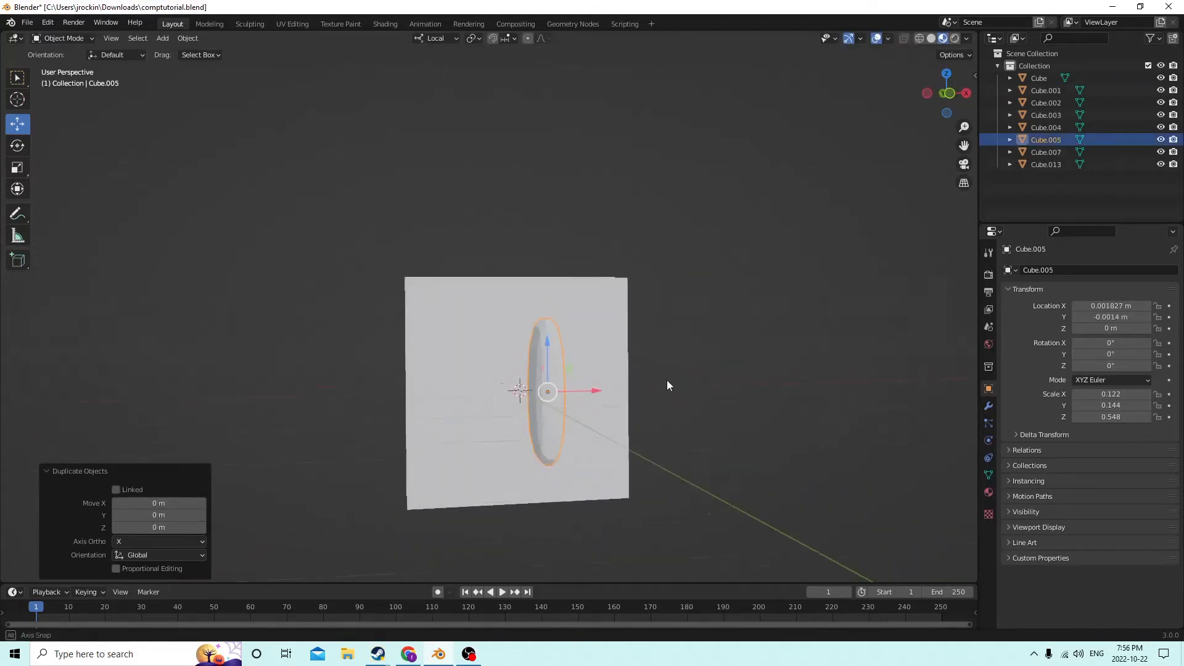
pyautogui.moveTo(667, 385); pyautogui.dragTo(488, 278, button='middle')
pyautogui.click(17, 168)
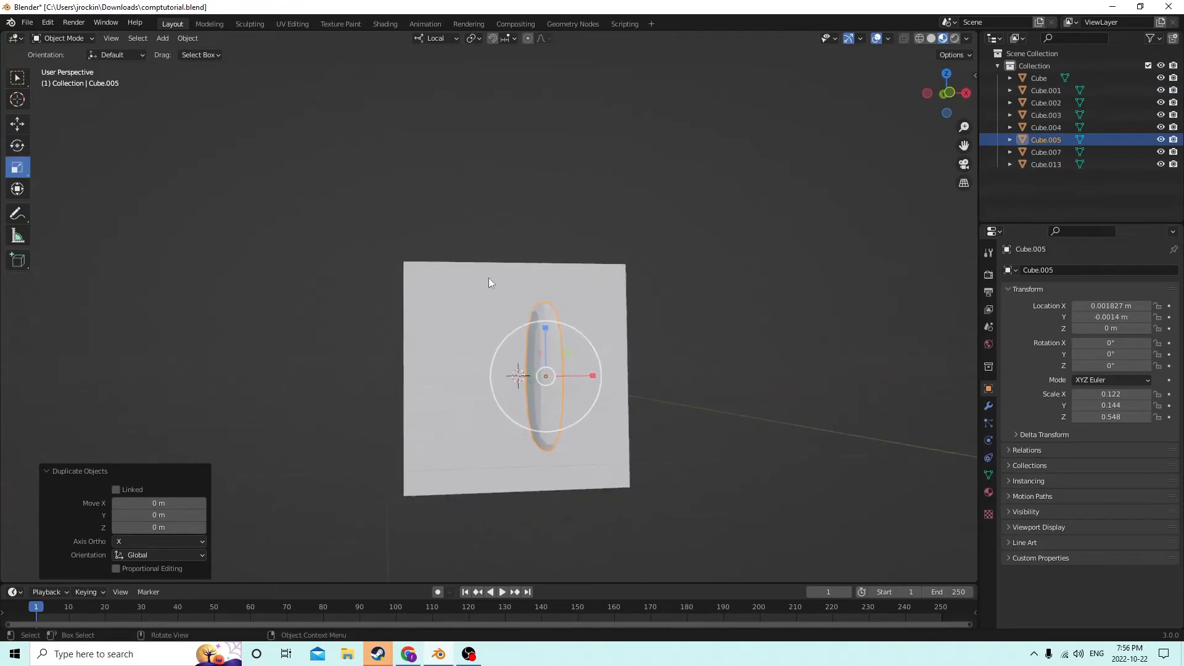
pyautogui.moveTo(591, 376); pyautogui.dragTo(560, 375)
pyautogui.moveTo(546, 327); pyautogui.dragTo(543, 341)
pyautogui.moveTo(543, 341); pyautogui.dragTo(639, 358, button='middle')
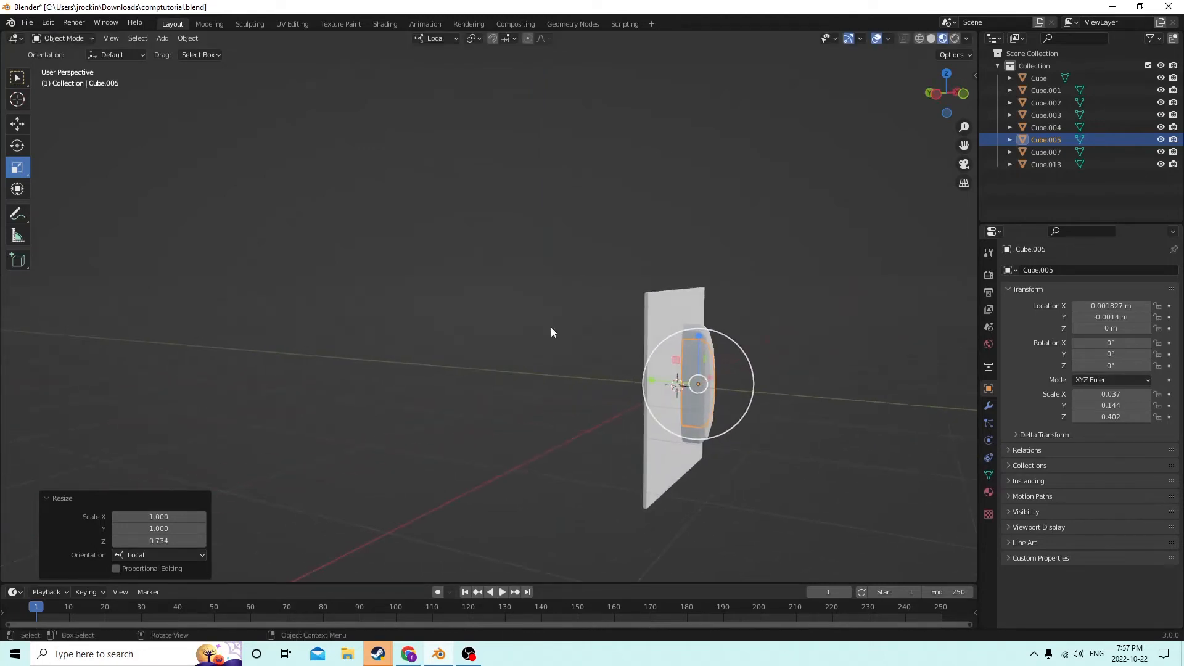
# - Move the narrow inner copy along Y to about -0.00196 m so it protrudes from the block's front, and use solid shading
pyautogui.click(17, 121)
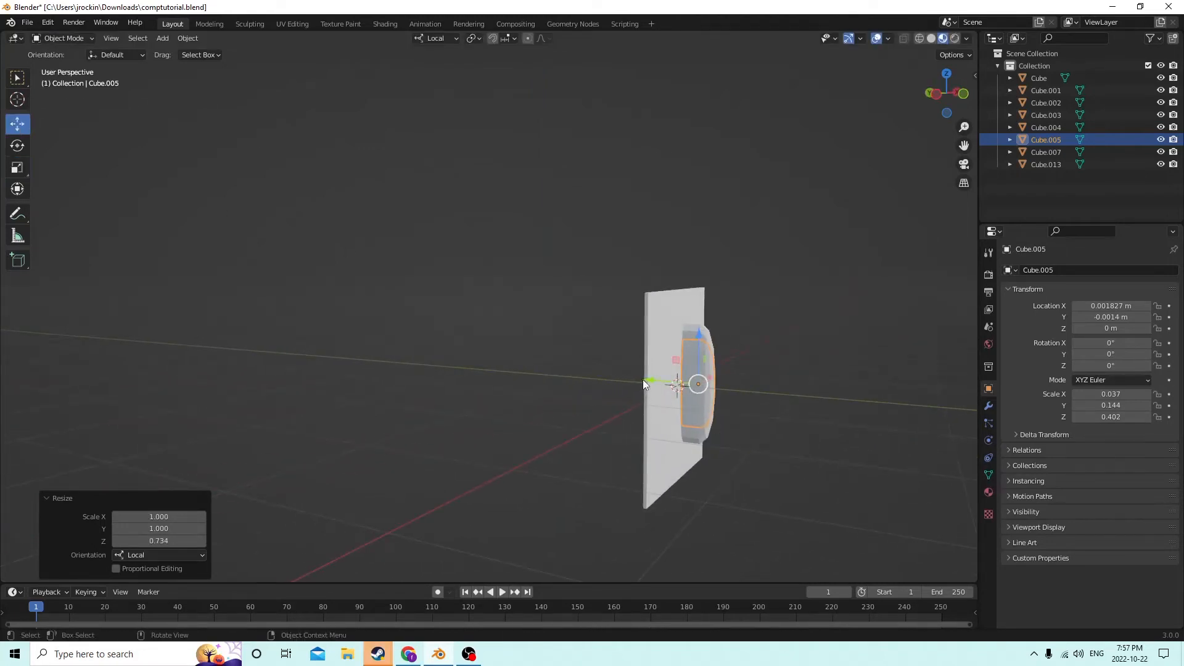
pyautogui.moveTo(644, 380); pyautogui.dragTo(655, 378)
pyautogui.moveTo(655, 379); pyautogui.dragTo(630, 275, button='middle')
pyautogui.scroll(3, 524, 343)
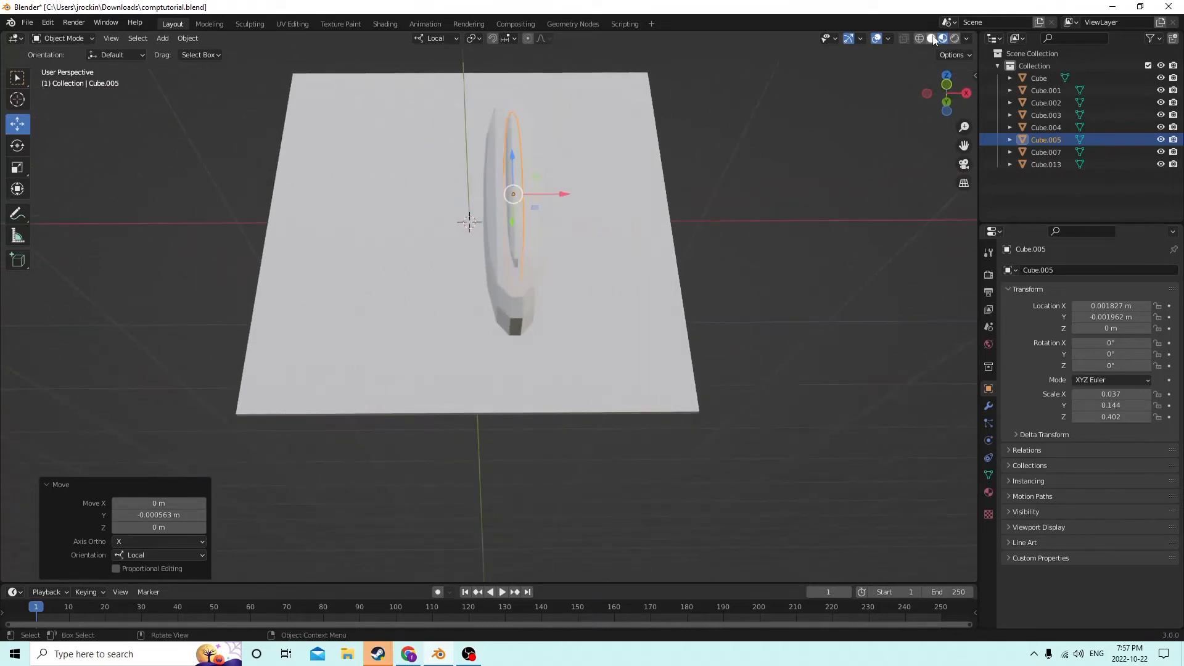
pyautogui.moveTo(935, 39); pyautogui.dragTo(802, 160, button='middle')
pyautogui.moveTo(865, 137); pyautogui.dragTo(913, 162, button='middle')
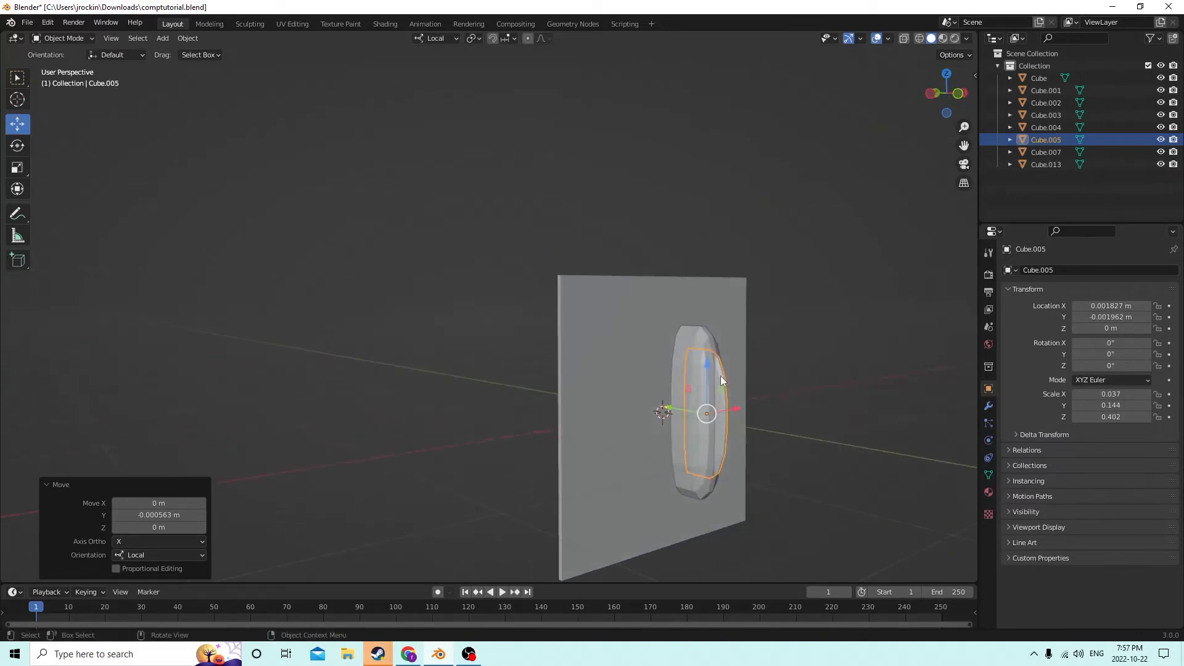
# - Cut the inner copy out of the rounded block with a Bool Tool difference and shift the block about 0.0001 m along X
pyautogui.keyDown('shift'); pyautogui.click(696, 397); pyautogui.keyUp('shift')
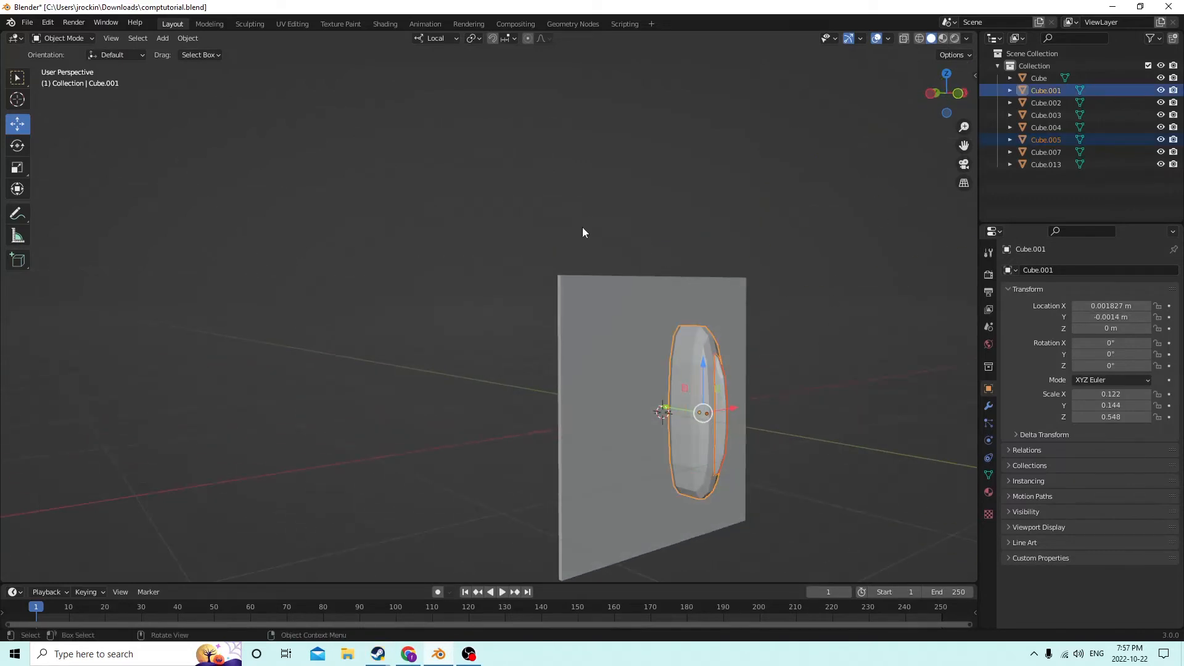
pyautogui.click(185, 39)
pyautogui.moveTo(224, 448)
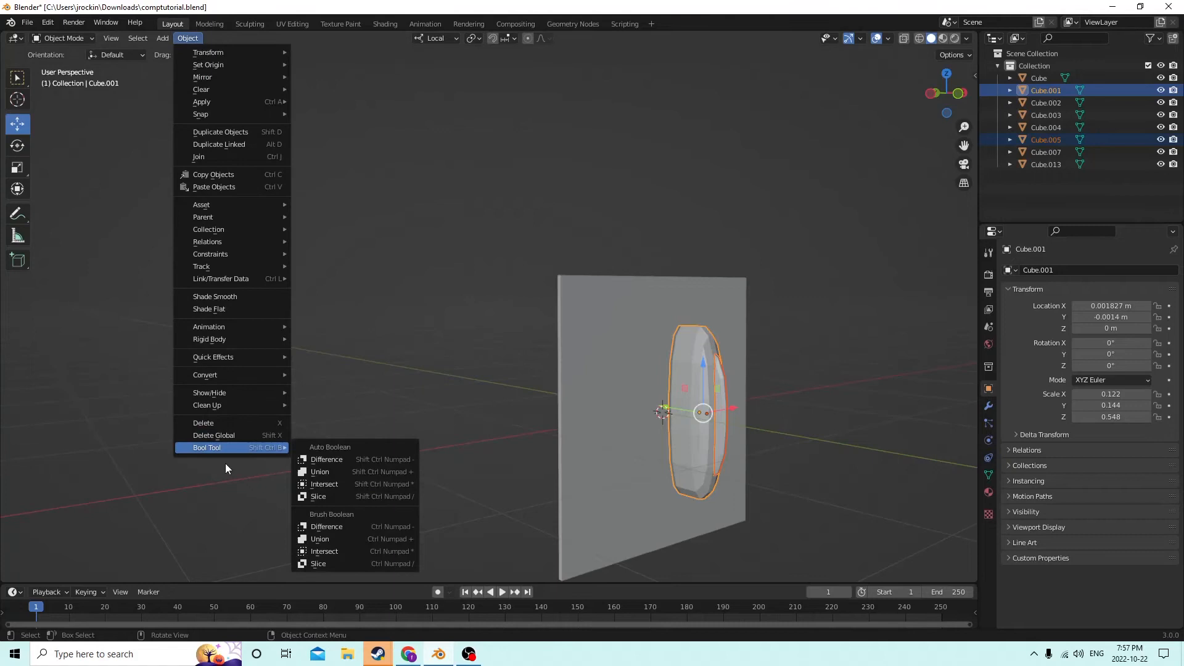
pyautogui.click(317, 460)
pyautogui.moveTo(425, 278); pyautogui.dragTo(517, 412, button='middle')
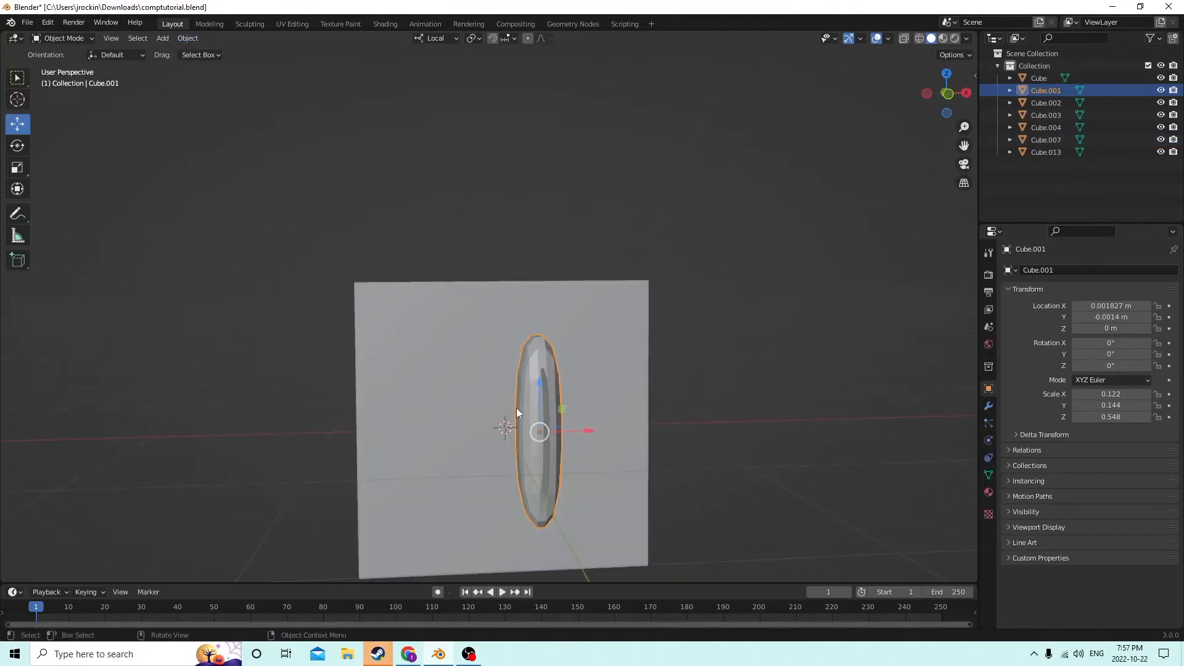
pyautogui.moveTo(591, 430)
pyautogui.mouseDown()
pyautogui.moveTo(656, 423)
pyautogui.moveTo(587, 416)
pyautogui.mouseUp()
pyautogui.moveTo(588, 415)
pyautogui.mouseDown(button='middle')
pyautogui.moveTo(699, 397)
pyautogui.moveTo(563, 397)
pyautogui.moveTo(580, 394)
pyautogui.mouseUp(button='middle')
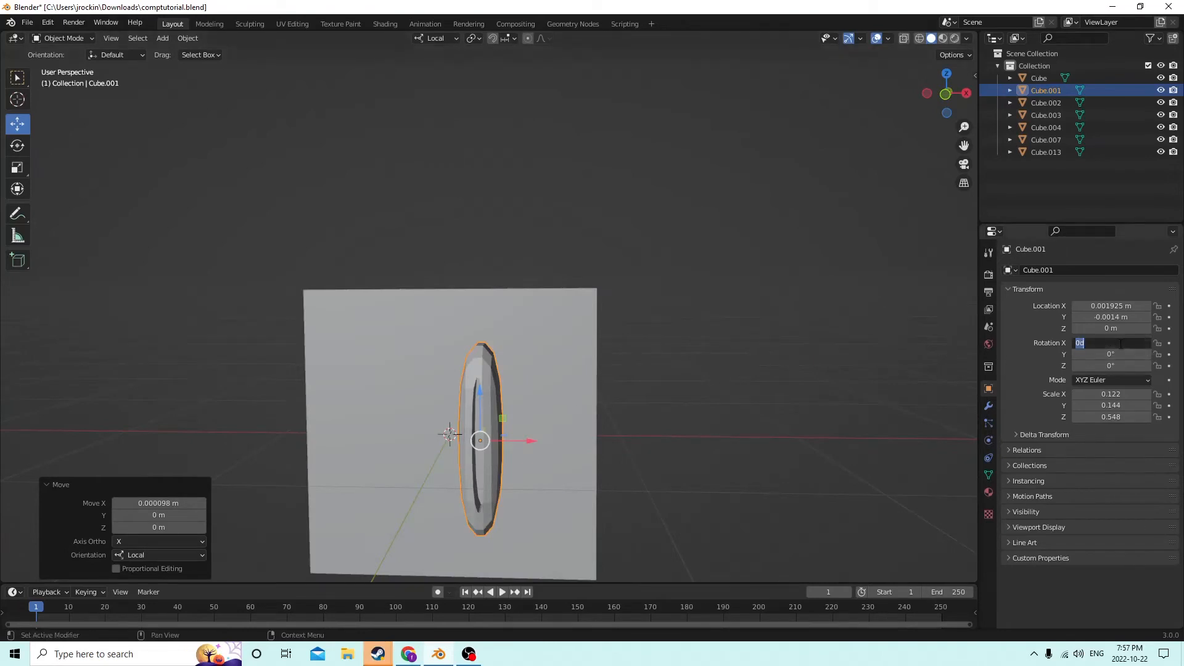
pyautogui.press('Return')
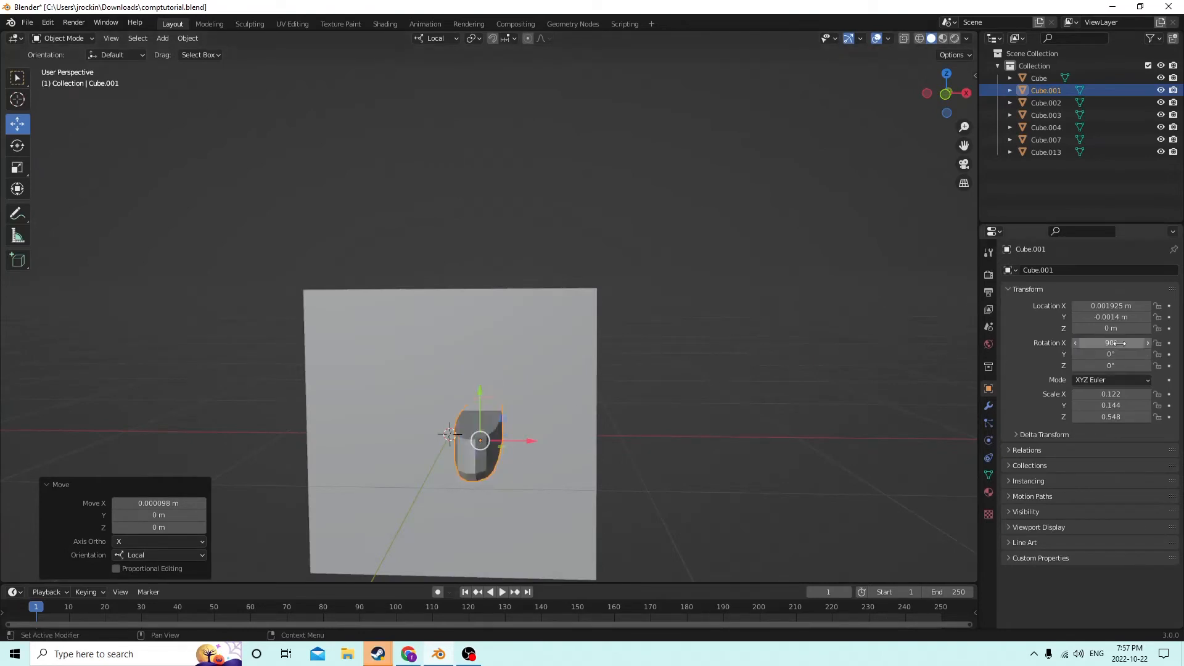
pyautogui.click(1120, 343)
pyautogui.write('0')
pyautogui.press('Return')
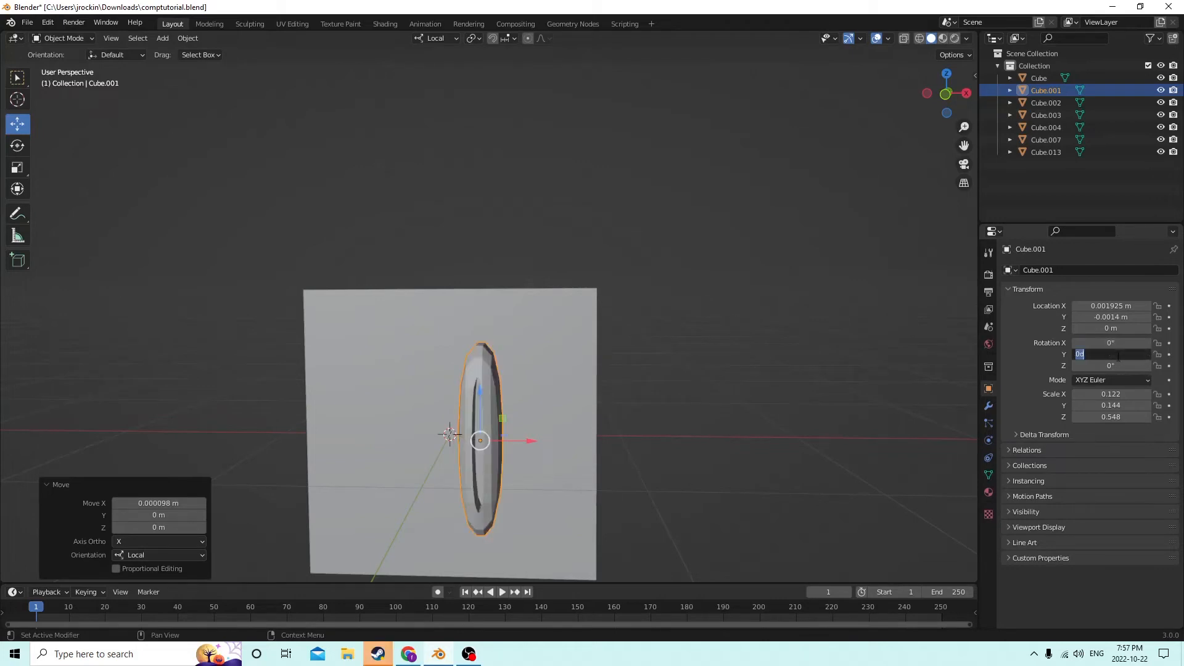
# - Set the slotted block's Y rotation to 90° so it lies horizontally across the panel
pyautogui.click(1118, 356)
pyautogui.write('90')
pyautogui.press('Return')
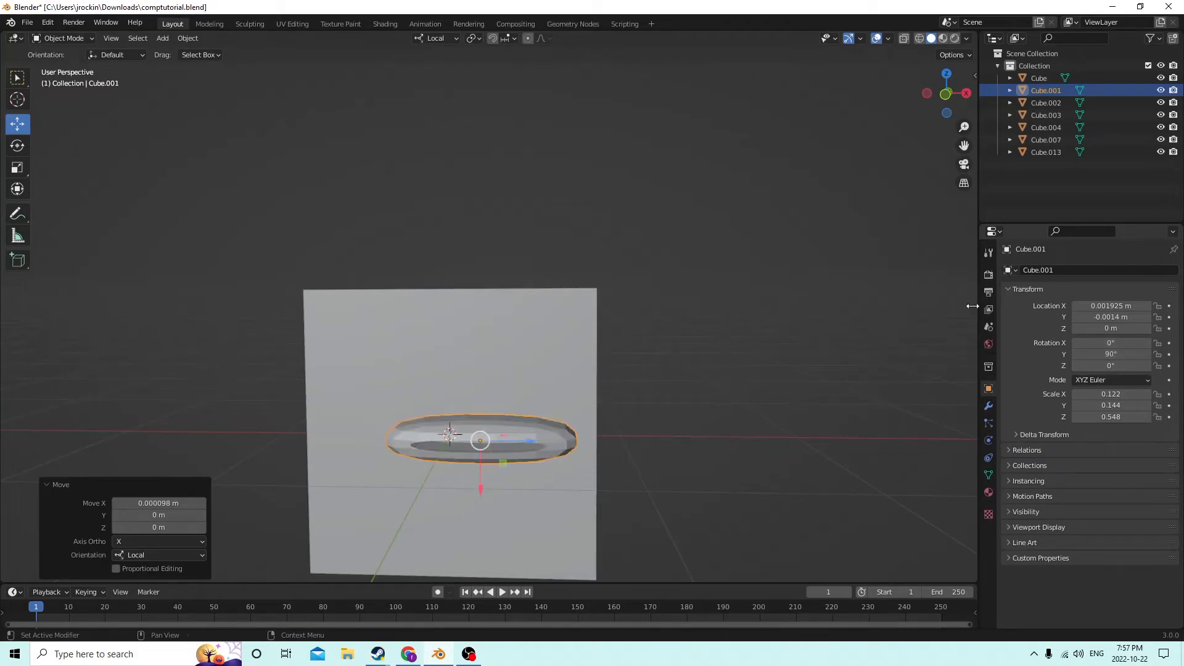
# - Select the faces at both ends of the slotted block in Edit Mode and scale them slightly inward along local Z
pyautogui.moveTo(907, 259); pyautogui.dragTo(831, 285, button='middle')
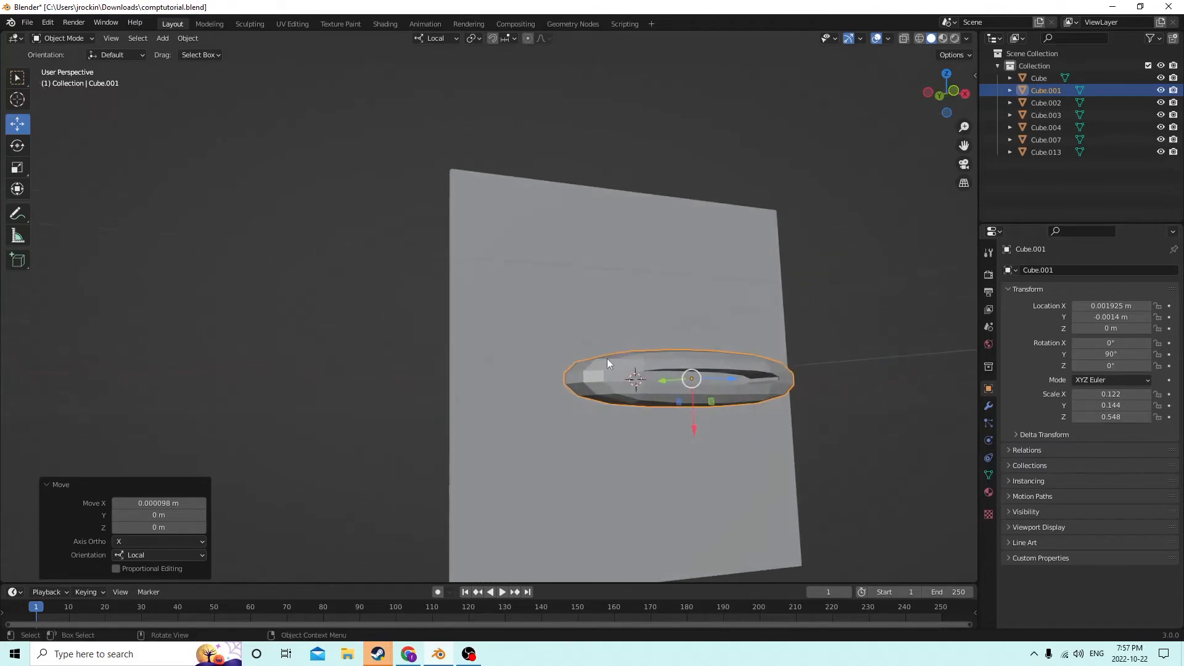
pyautogui.scroll(3, 610, 355)
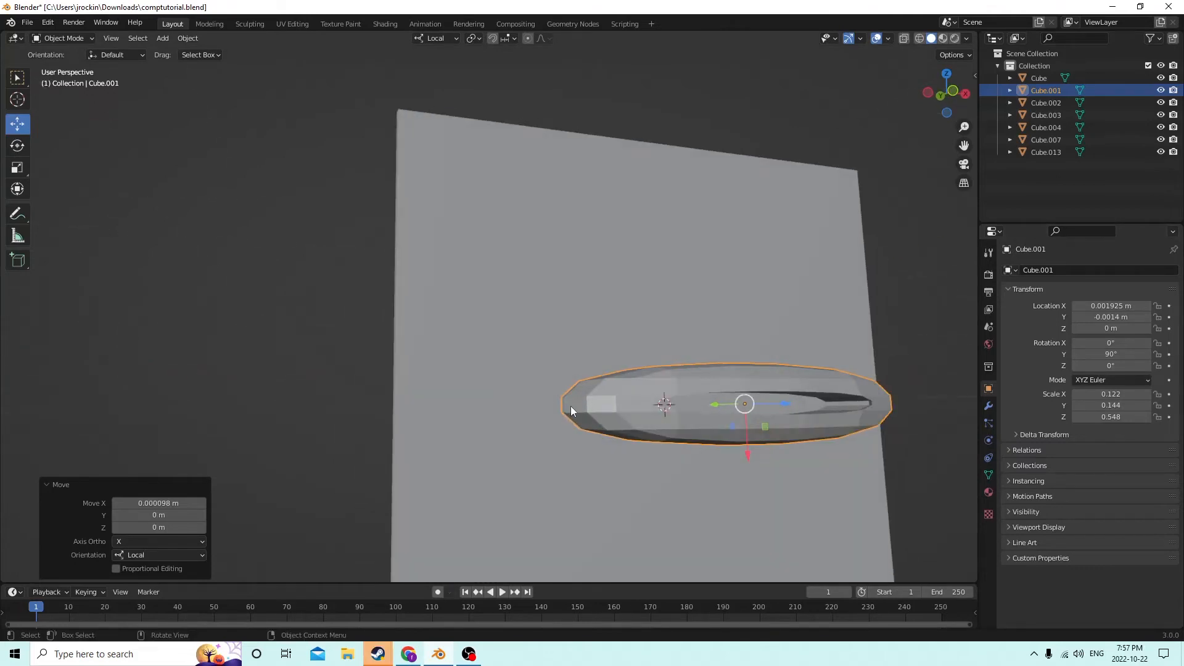
pyautogui.press('Tab')
pyautogui.click(572, 407)
pyautogui.moveTo(572, 407); pyautogui.dragTo(592, 212, button='middle')
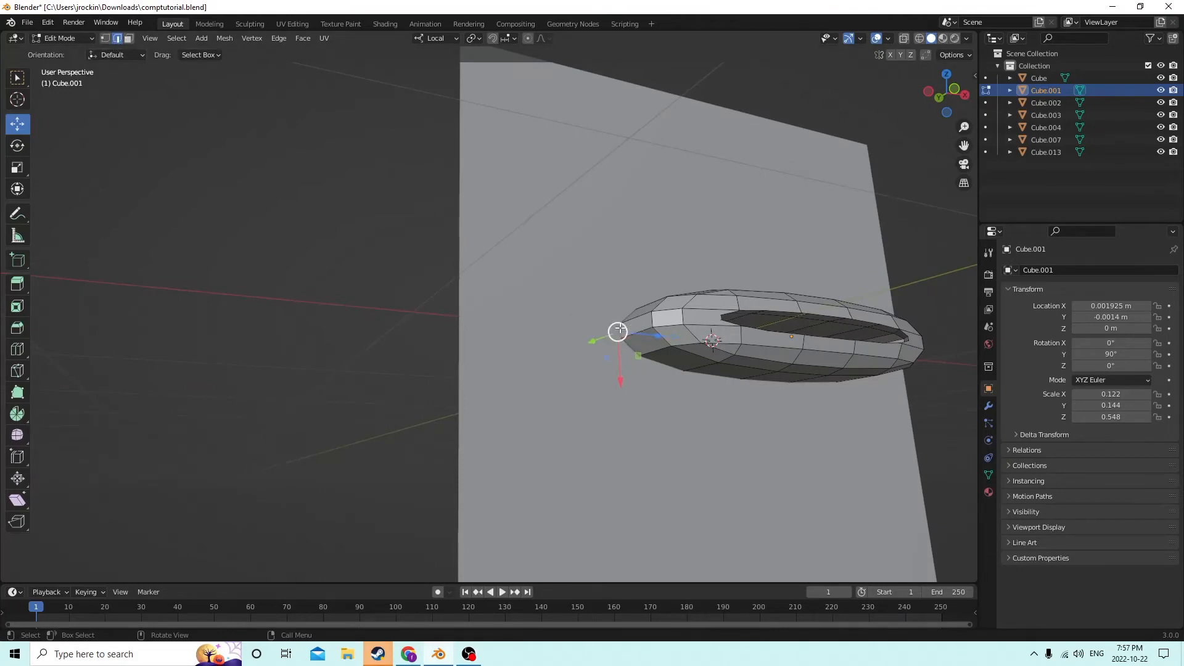
pyautogui.moveTo(620, 329); pyautogui.dragTo(313, 91, button='middle')
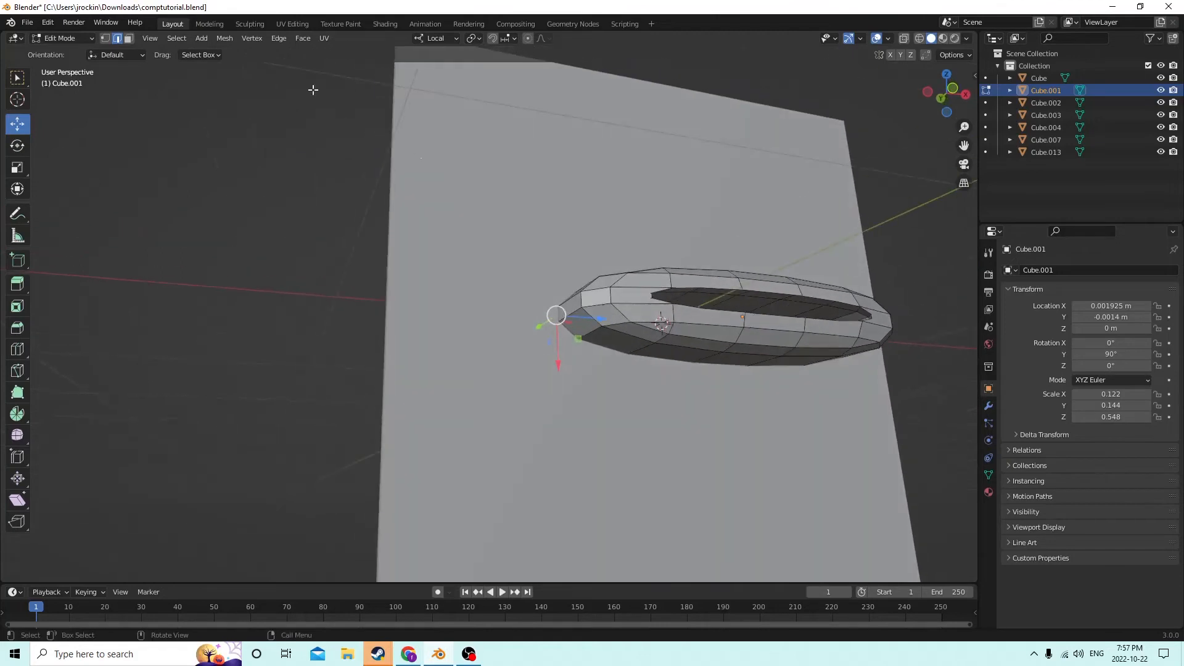
pyautogui.click(566, 307)
pyautogui.moveTo(566, 306); pyautogui.dragTo(67, 149, button='middle')
pyautogui.click(21, 168)
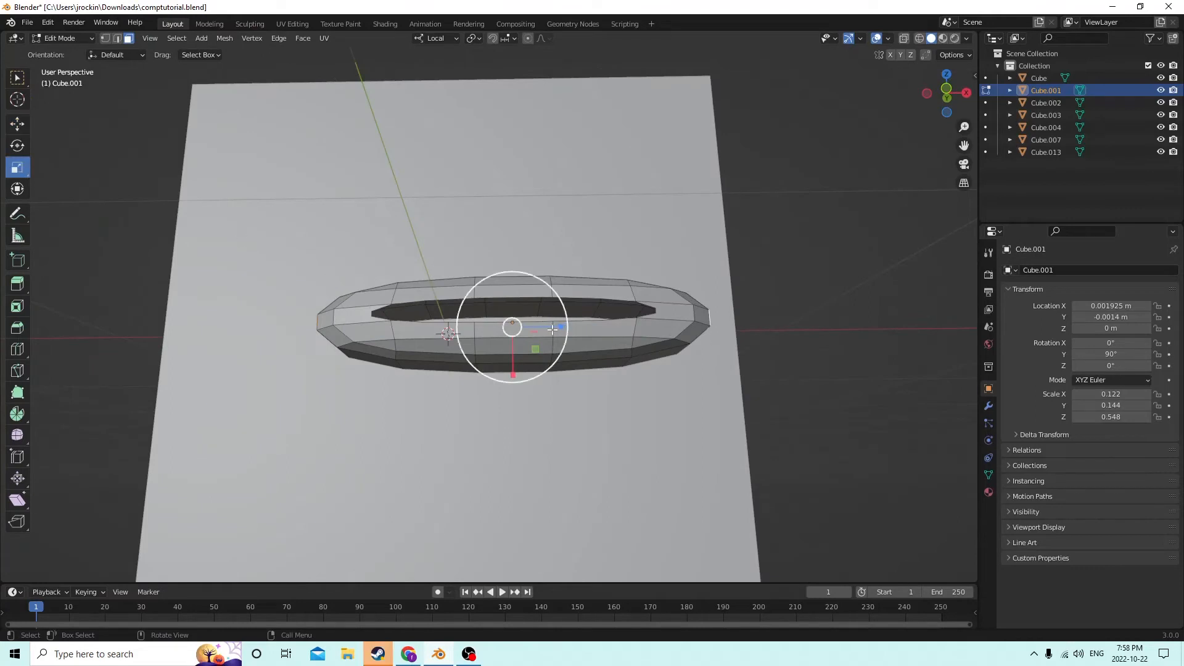
pyautogui.moveTo(557, 328); pyautogui.dragTo(552, 327)
pyautogui.moveTo(552, 327); pyautogui.dragTo(823, 327, button='middle')
pyautogui.press('Tab')
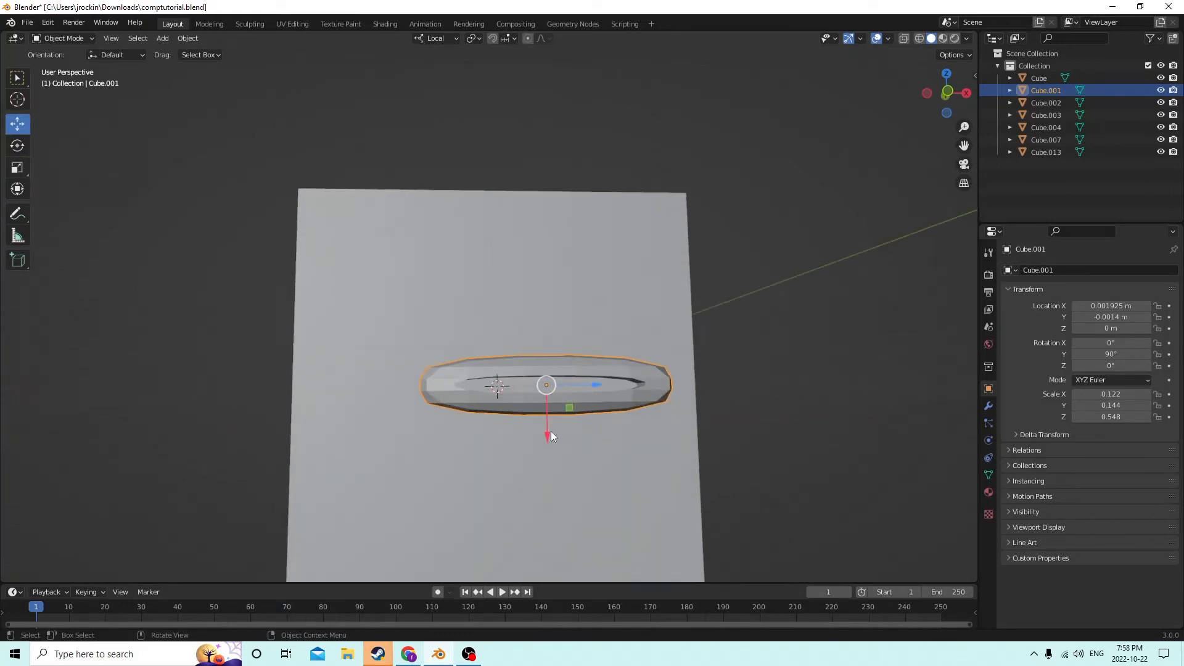
# - Shrink the slotted block to a scale of about 0.080 in X and 0.435 in Z, and move it about -0.0054 m along local Z
pyautogui.click(24, 169)
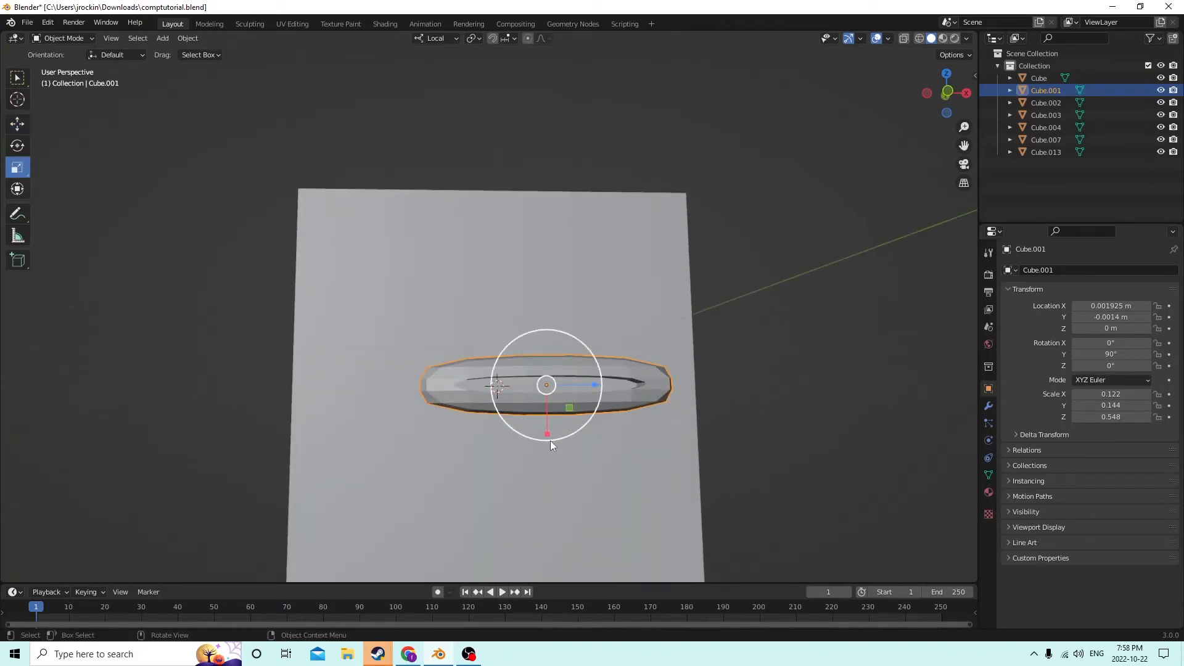
pyautogui.moveTo(547, 433); pyautogui.dragTo(547, 411)
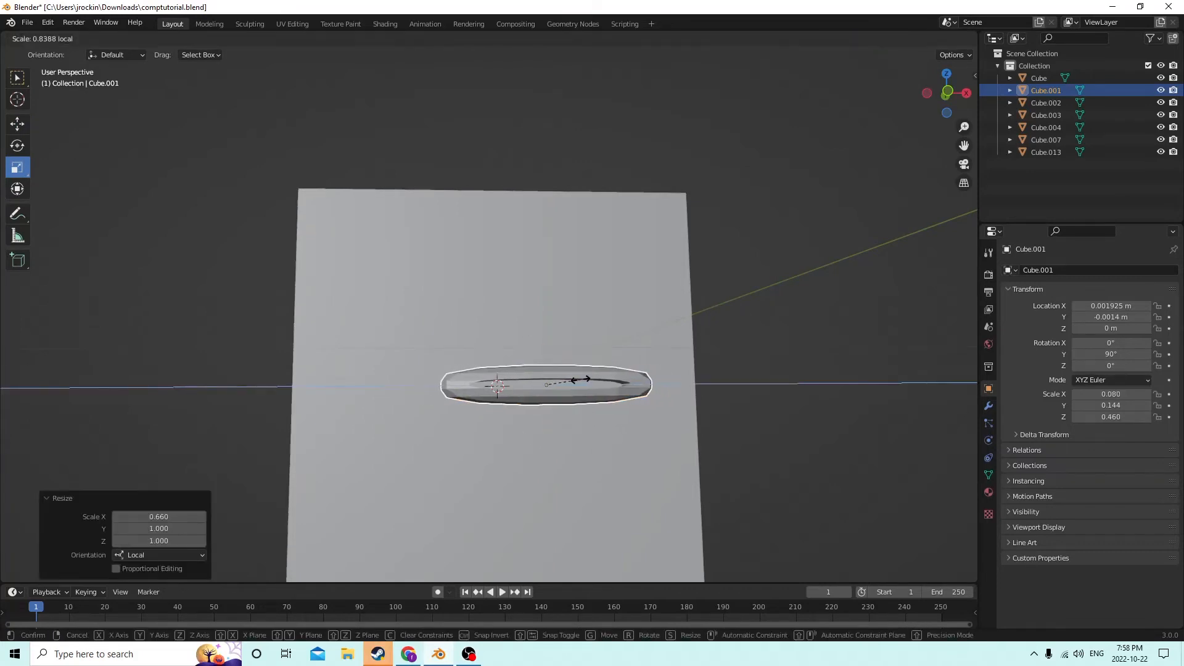
pyautogui.click(577, 383)
pyautogui.scroll(-3, 575, 378)
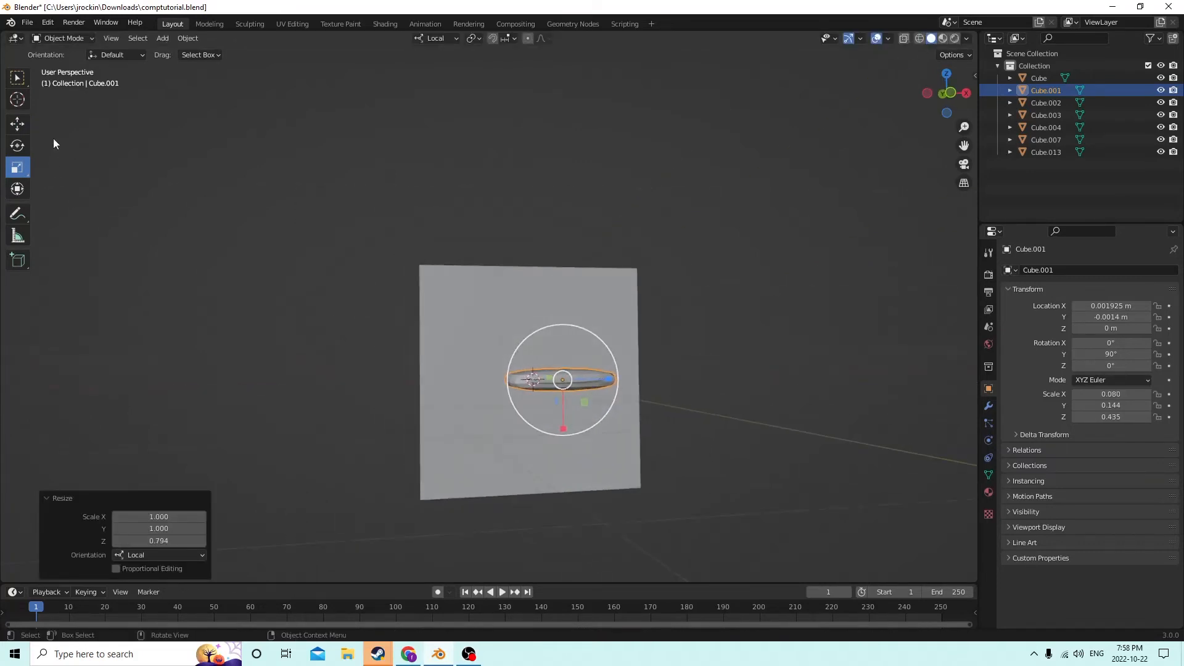
pyautogui.moveTo(610, 380); pyautogui.dragTo(536, 388)
pyautogui.moveTo(535, 387); pyautogui.dragTo(633, 430, button='middle')
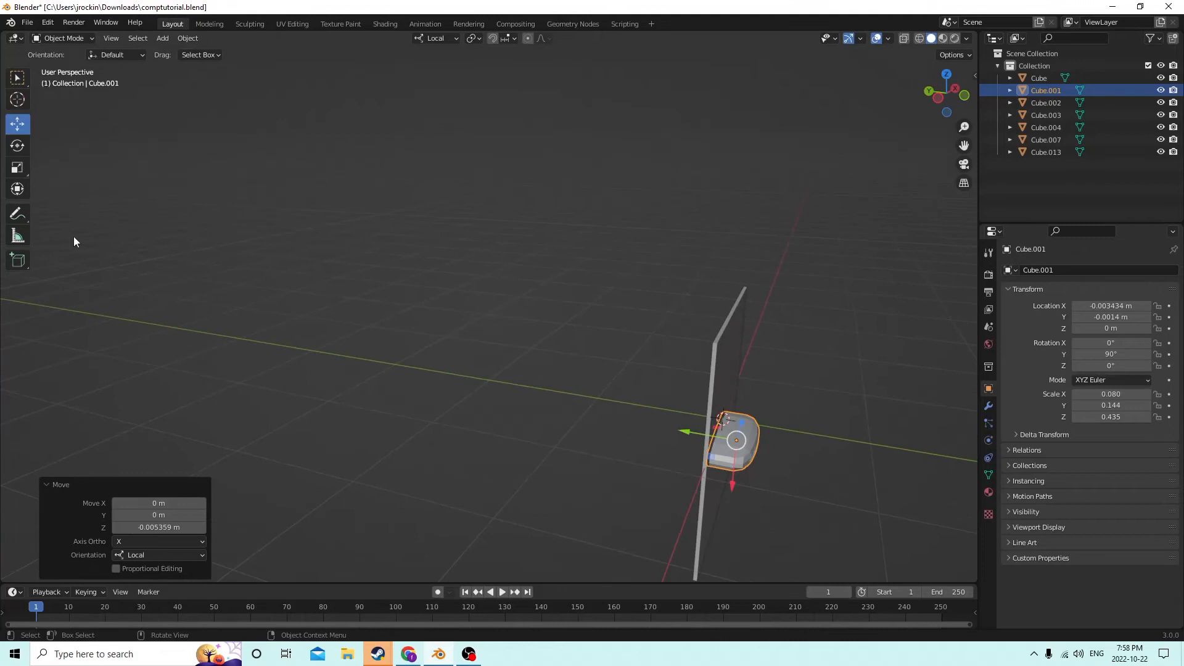
# - Reduce the slotted block's Y scale to about 0.107 and move it about 0.00028 m along Y against the panel
pyautogui.click(15, 170)
pyautogui.moveTo(687, 432); pyautogui.dragTo(699, 437)
pyautogui.moveTo(698, 437); pyautogui.dragTo(222, 186, button='middle')
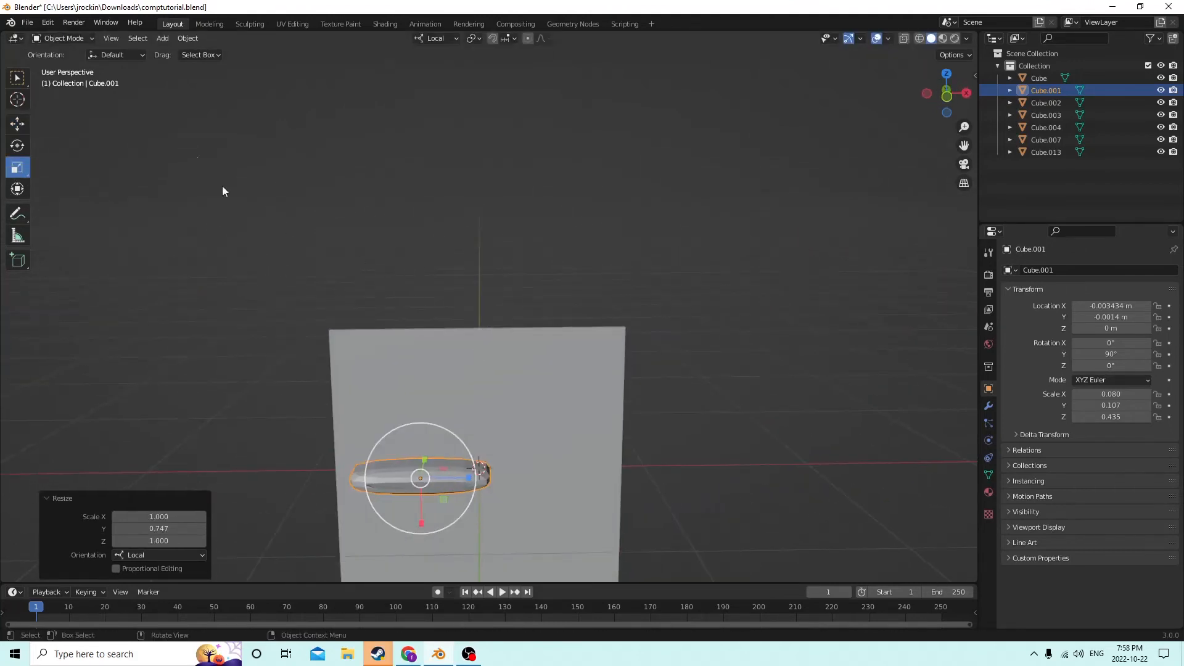
pyautogui.click(17, 123)
pyautogui.moveTo(131, 177); pyautogui.dragTo(657, 367, button='middle')
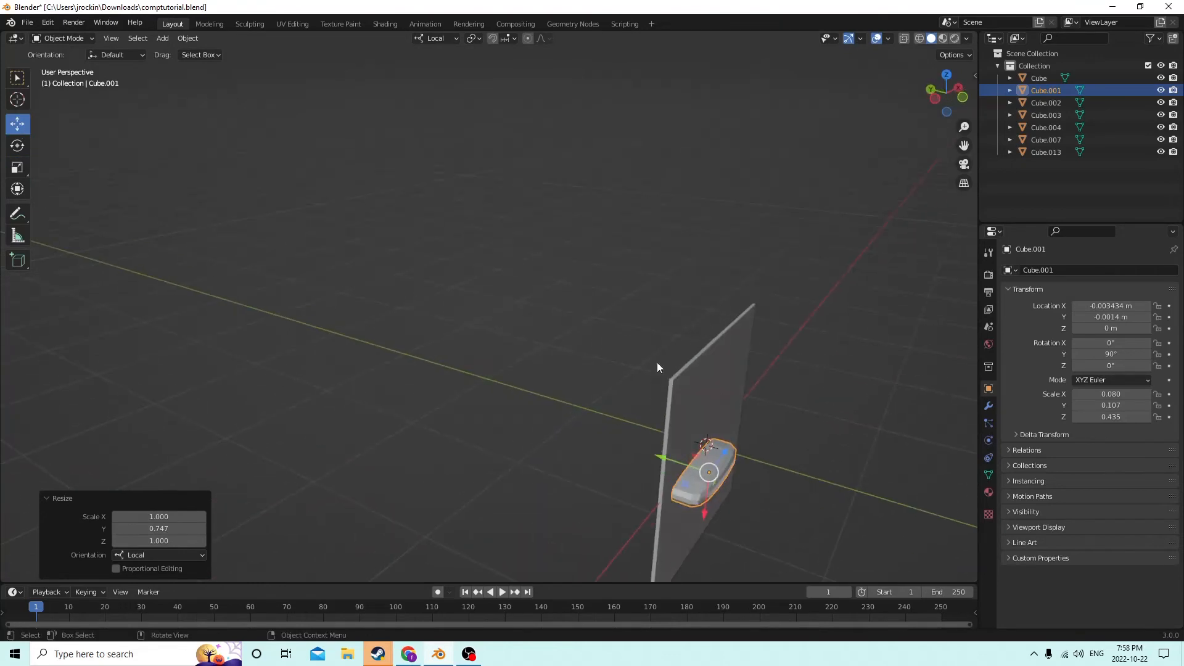
pyautogui.moveTo(666, 465); pyautogui.dragTo(665, 464)
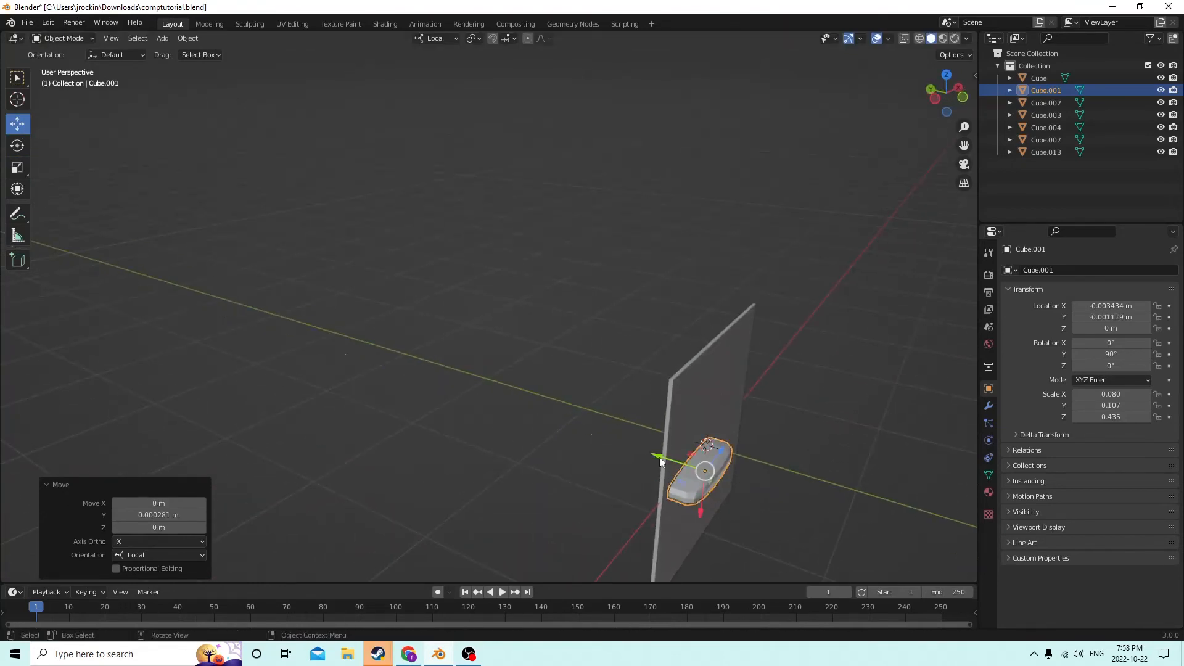
pyautogui.moveTo(665, 464); pyautogui.dragTo(661, 411, button='middle')
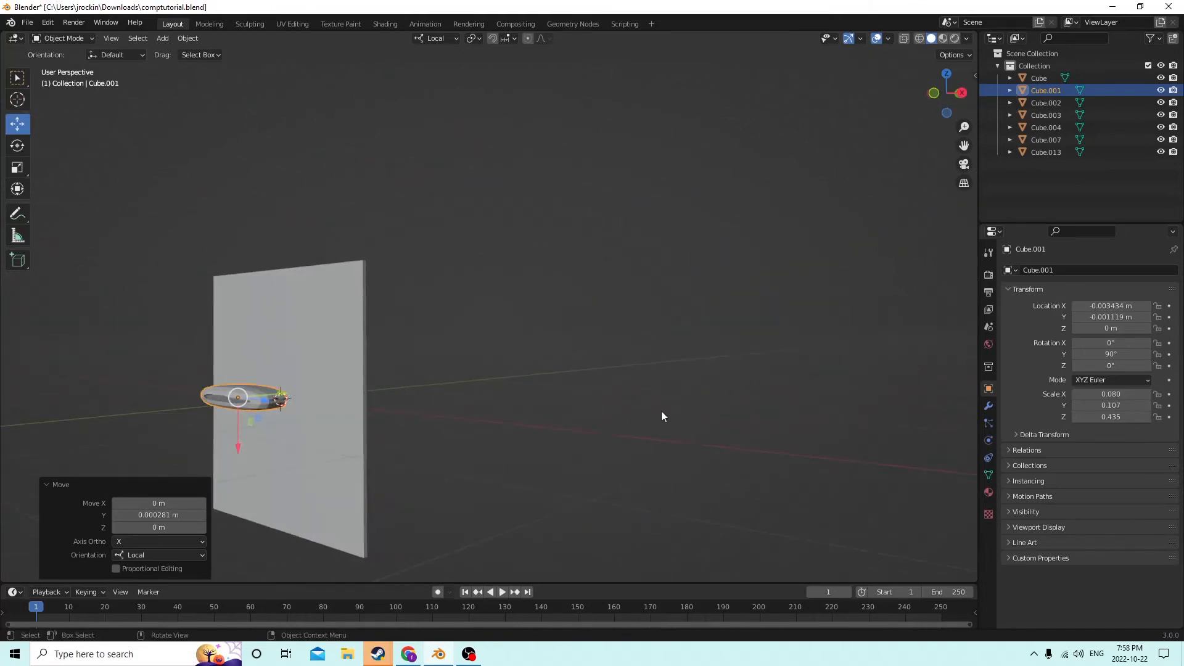
pyautogui.press('Tab')
pyautogui.hotkey('shift', 'a')
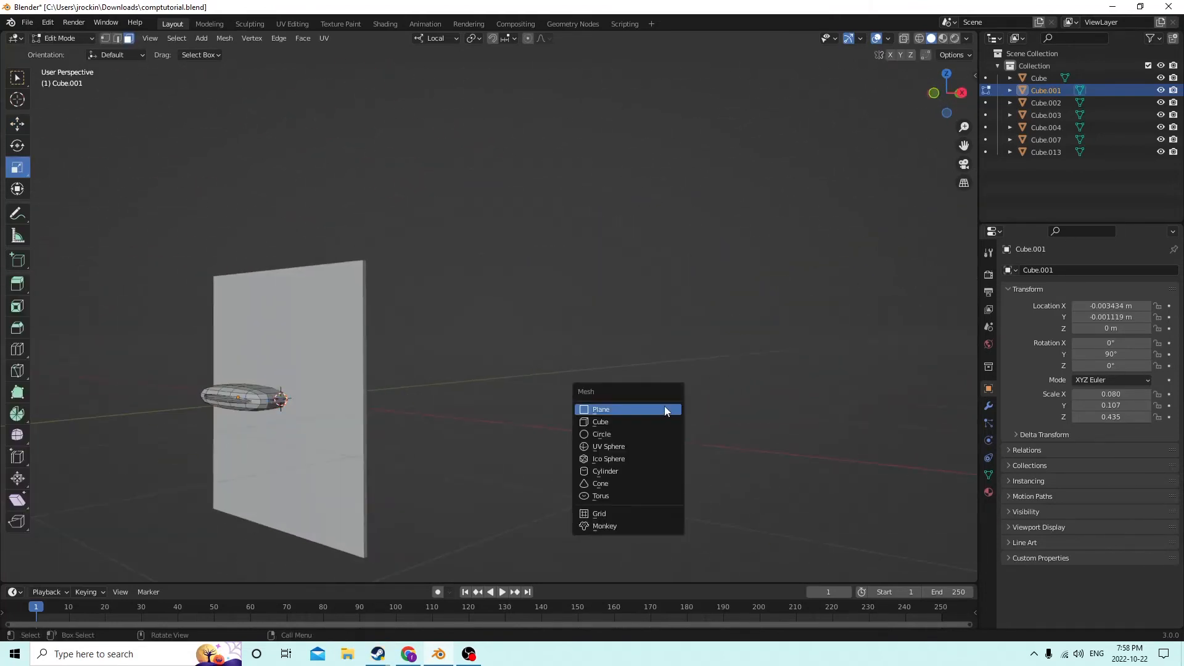
pyautogui.moveTo(653, 368); pyautogui.dragTo(679, 375, button='middle')
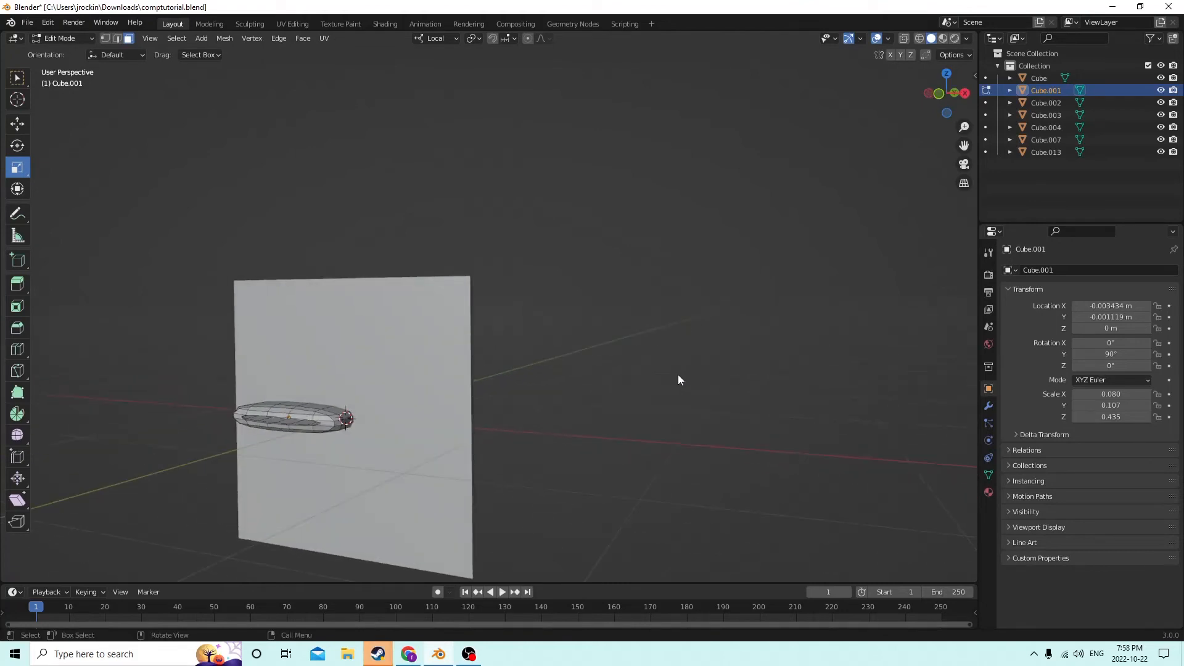
# - Add a new cube as a separate object and scale it uniformly to about 0.684
pyautogui.press('Tab')
pyautogui.hotkey('shift', 'a')
pyautogui.moveTo(667, 387)
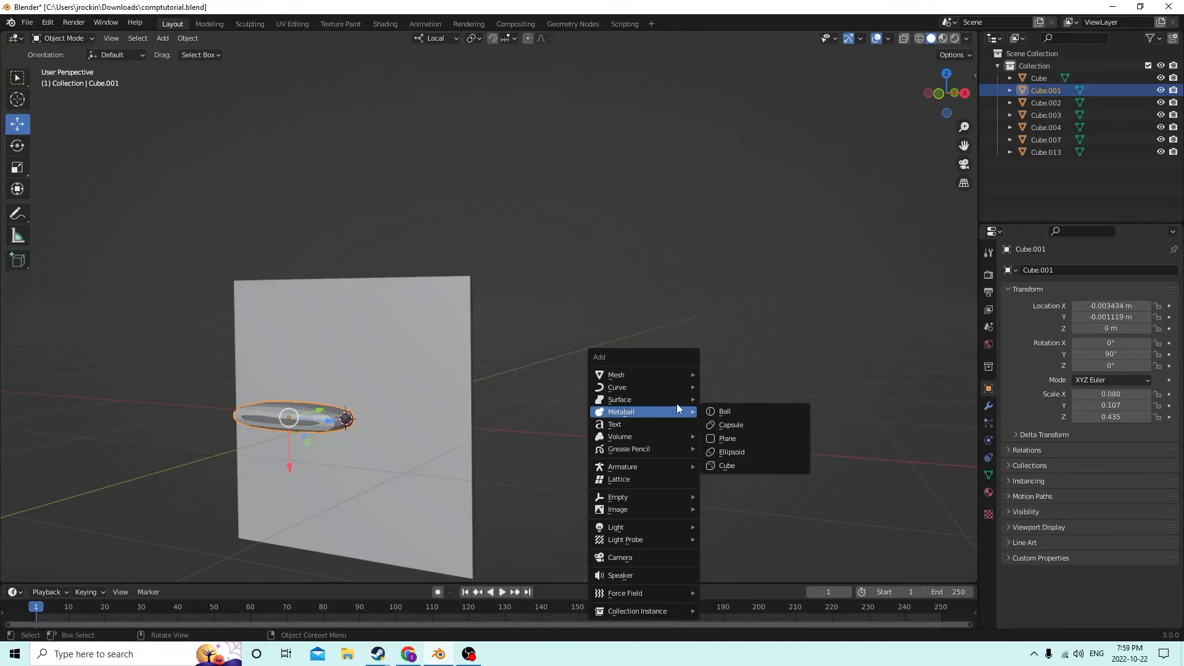
pyautogui.click(733, 386)
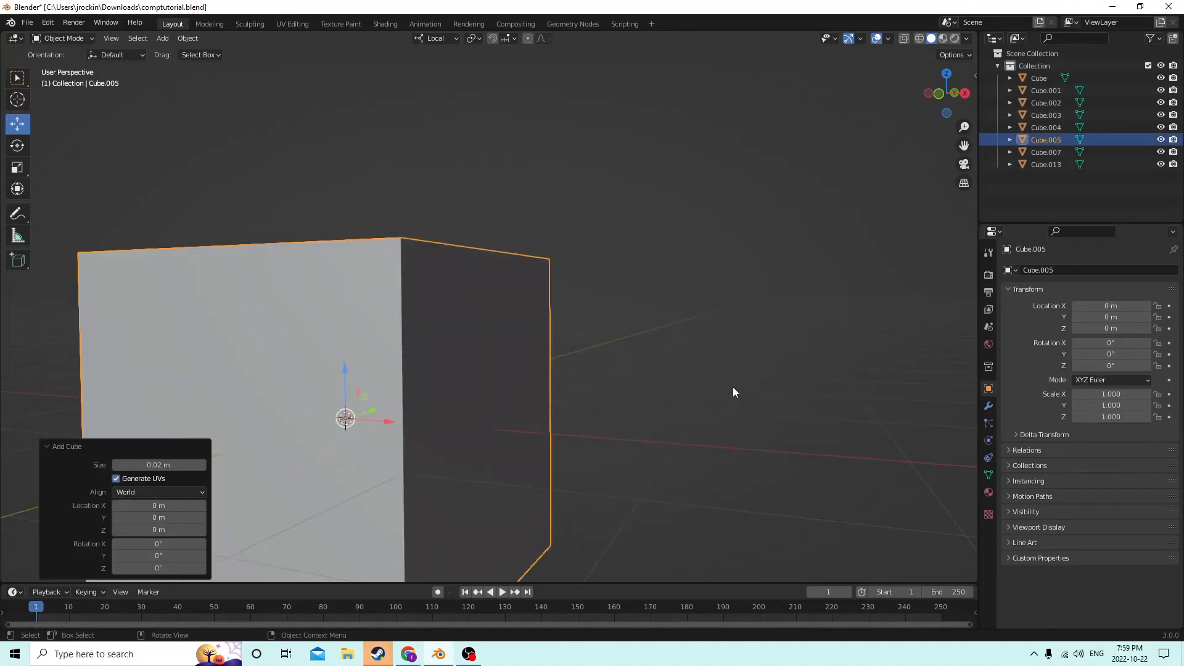
pyautogui.press('KP_Decimal')
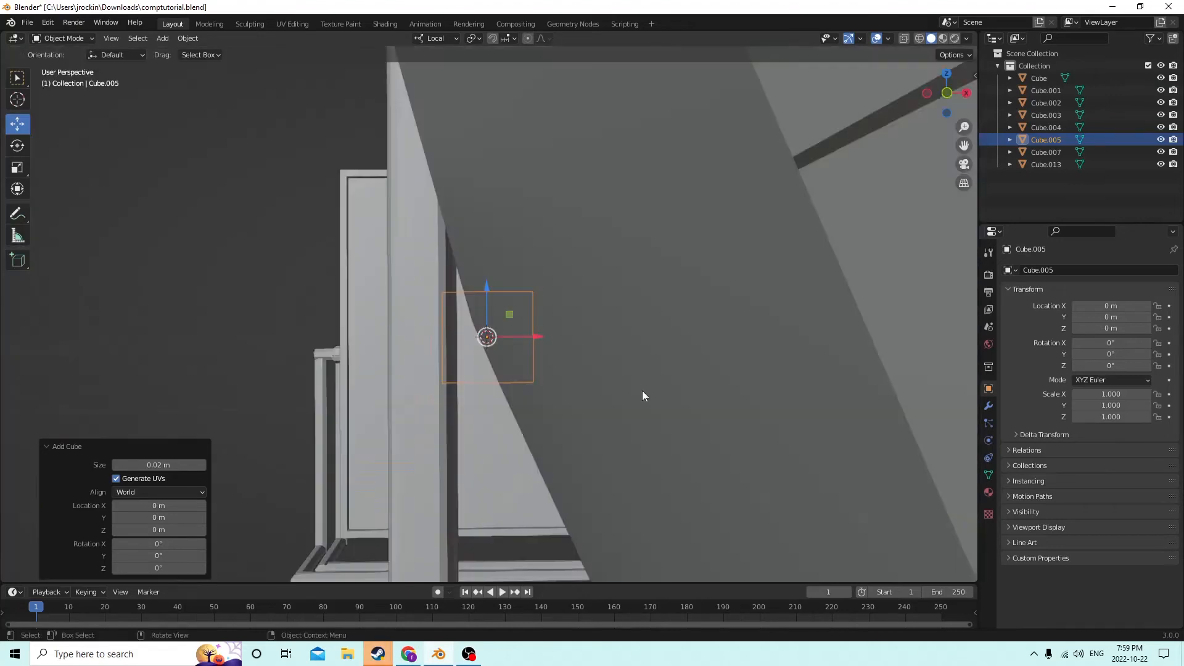
pyautogui.moveTo(644, 396); pyautogui.dragTo(738, 398, button='middle')
pyautogui.press('s')
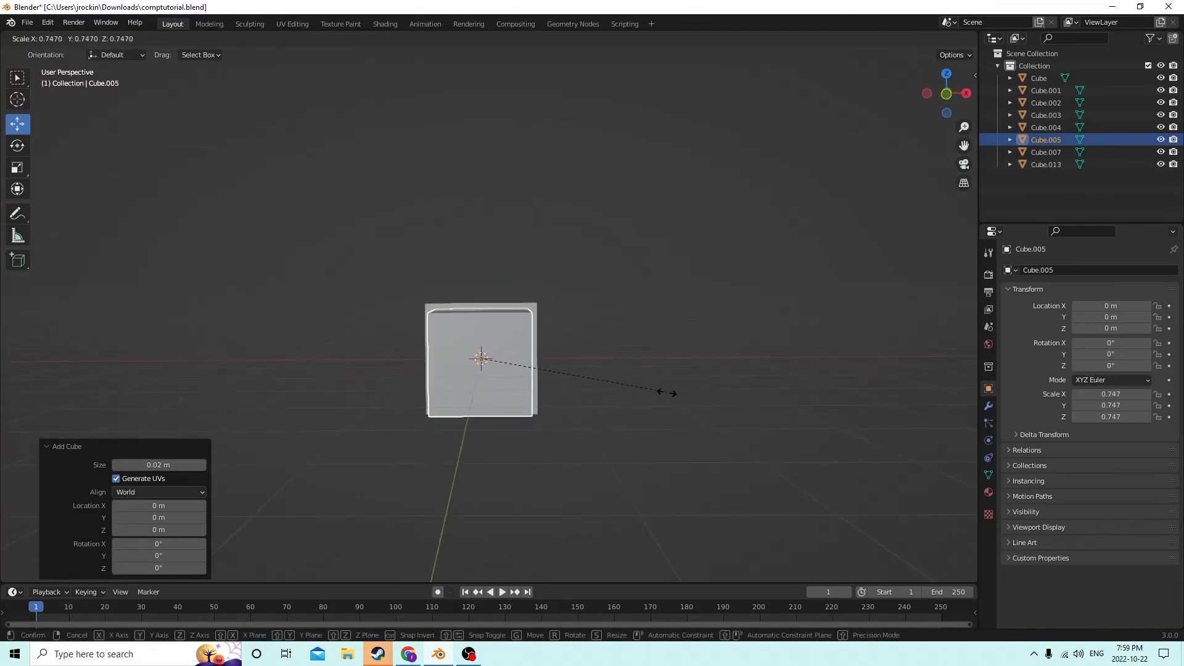
pyautogui.click(651, 393)
# - Move the new cube along Y to about -0.0193 m, clear of the panel's front
pyautogui.moveTo(651, 397); pyautogui.dragTo(522, 423, button='middle')
pyautogui.moveTo(427, 357); pyautogui.dragTo(317, 371)
pyautogui.scroll(3, 458, 378)
pyautogui.moveTo(363, 366); pyautogui.dragTo(361, 331, button='middle')
# - Bevel the new cube's four front-to-back edges with a width of about 0.00264 m and 3 segments
pyautogui.press('Tab')
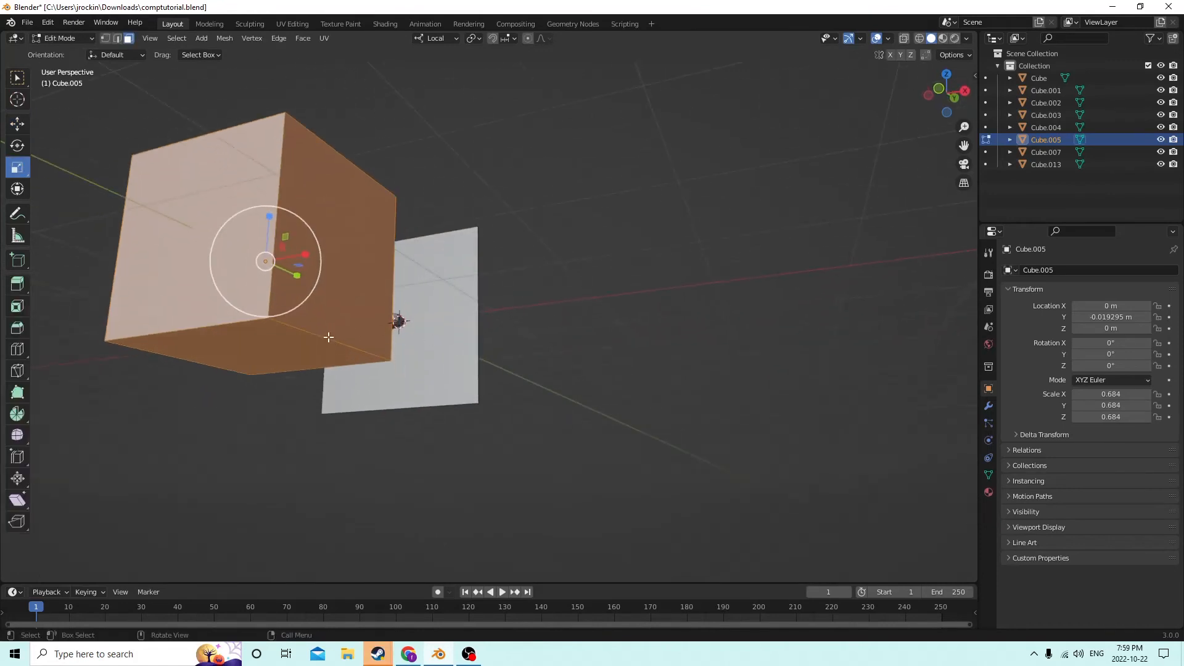
pyautogui.click(324, 338)
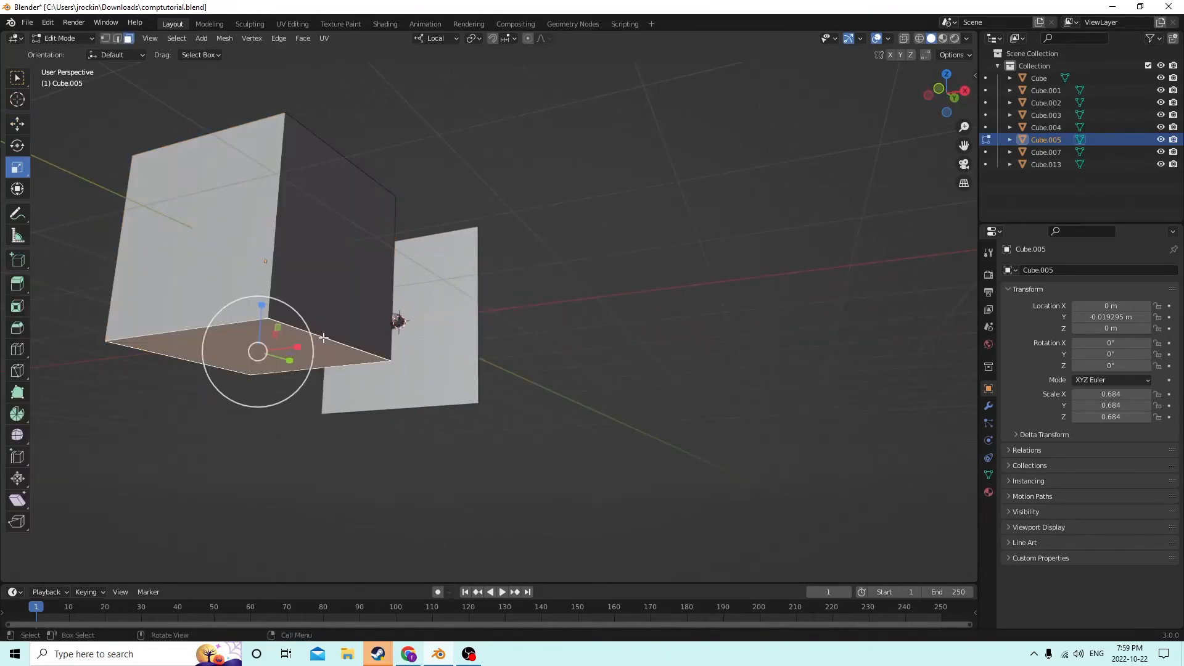
pyautogui.click(119, 38)
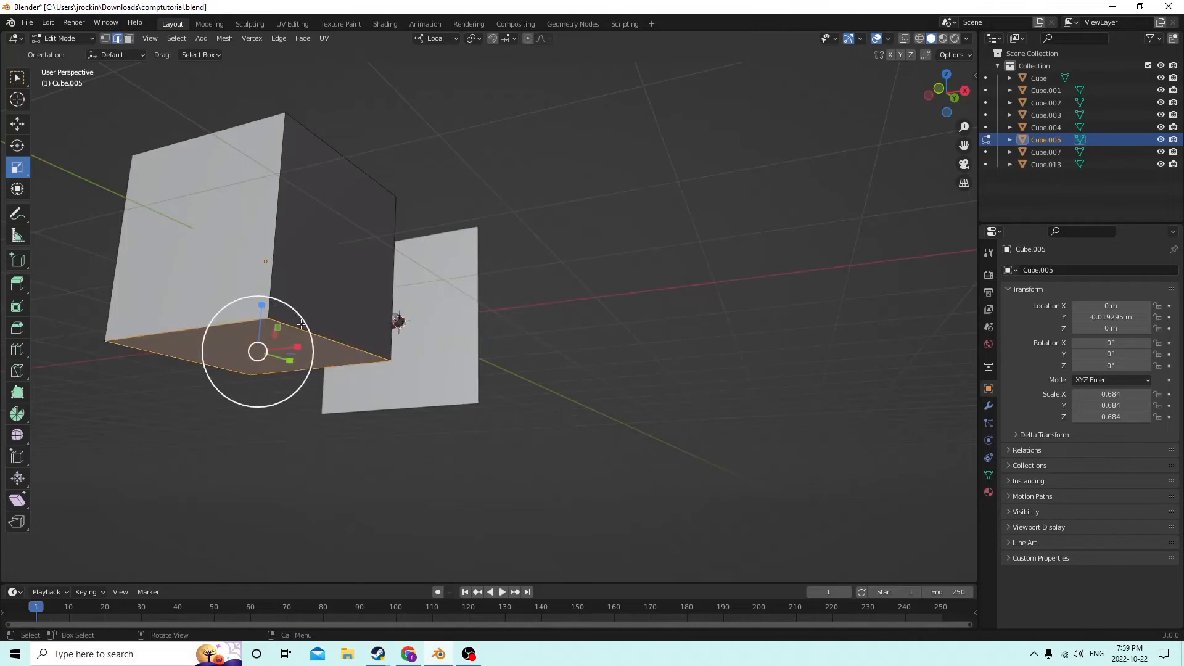
pyautogui.moveTo(301, 324); pyautogui.dragTo(431, 340, button='middle')
pyautogui.keyDown('shift'); pyautogui.click(515, 383); pyautogui.keyUp('shift')
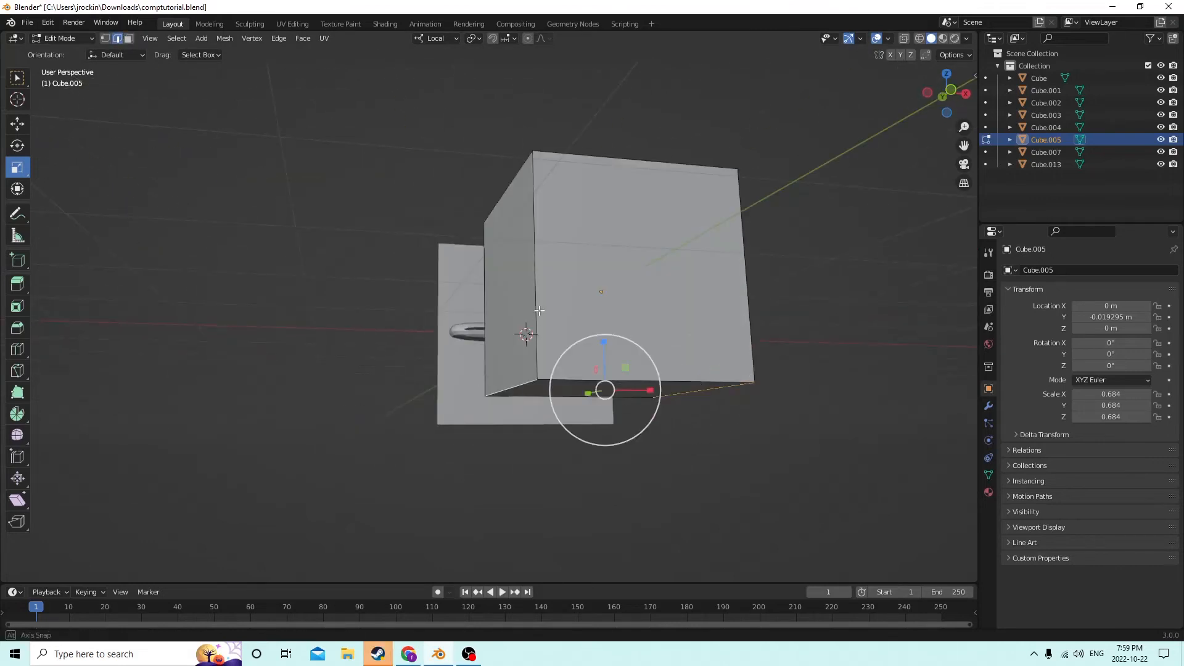
pyautogui.moveTo(533, 307); pyautogui.dragTo(545, 342, button='middle')
pyautogui.keyDown('shift'); pyautogui.click(565, 393); pyautogui.keyUp('shift')
pyautogui.moveTo(566, 393); pyautogui.dragTo(506, 341, button='middle')
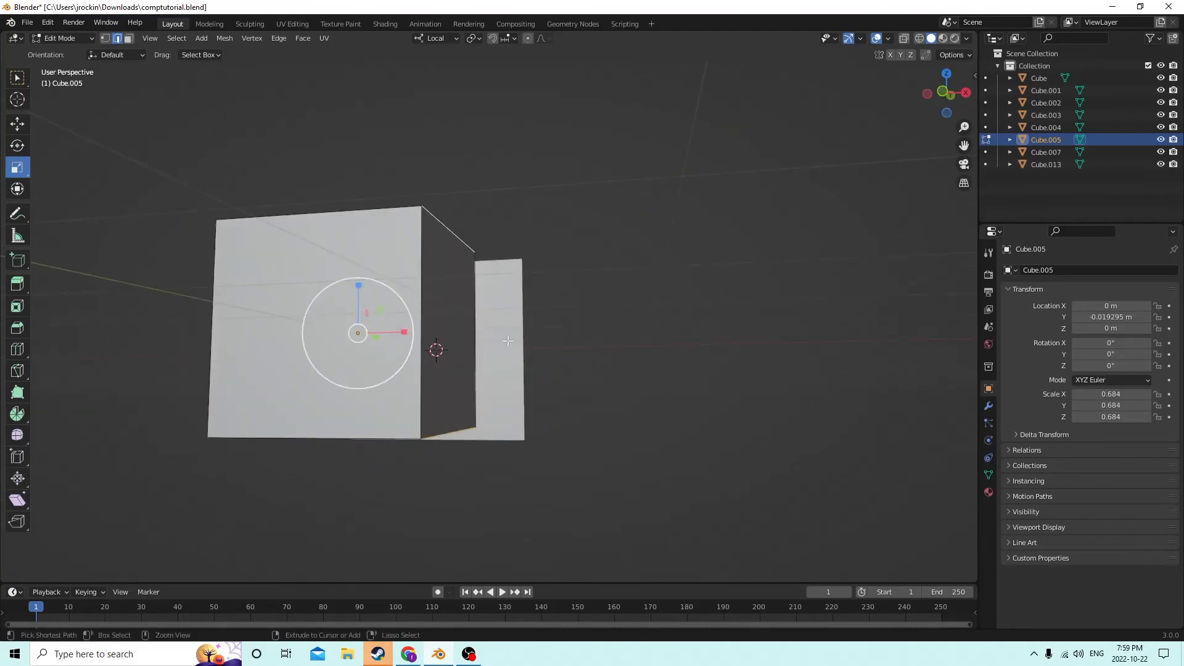
pyautogui.hotkey('ctrl', 'b')
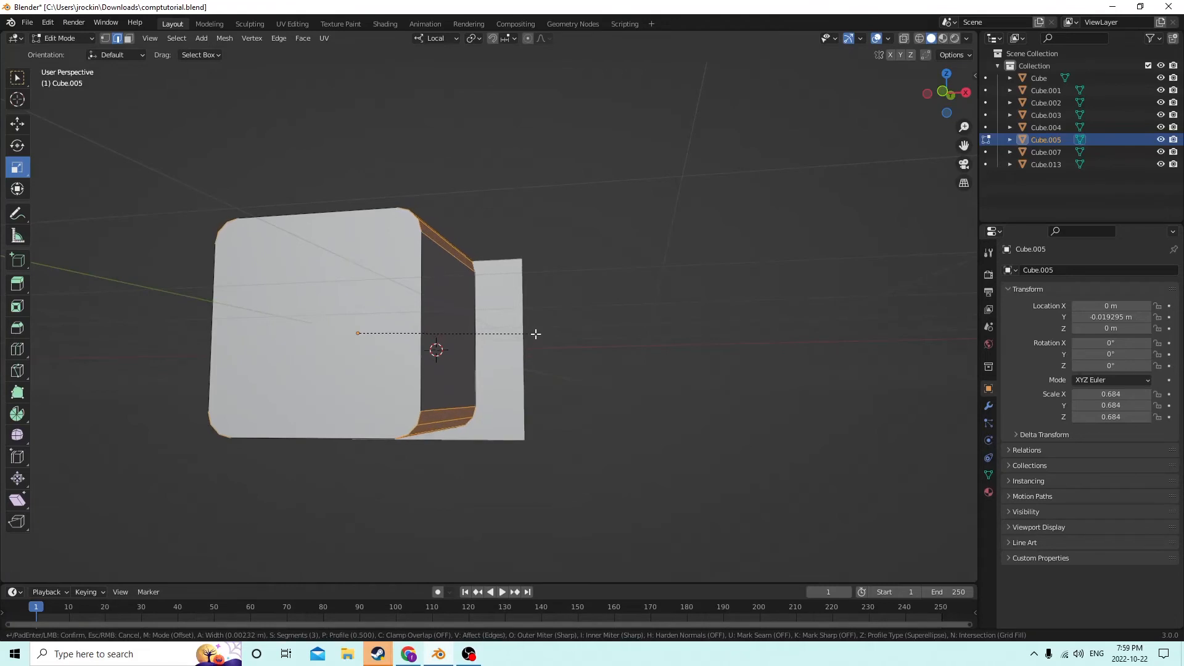
pyautogui.click(538, 332)
pyautogui.moveTo(539, 332); pyautogui.dragTo(391, 326, button='middle')
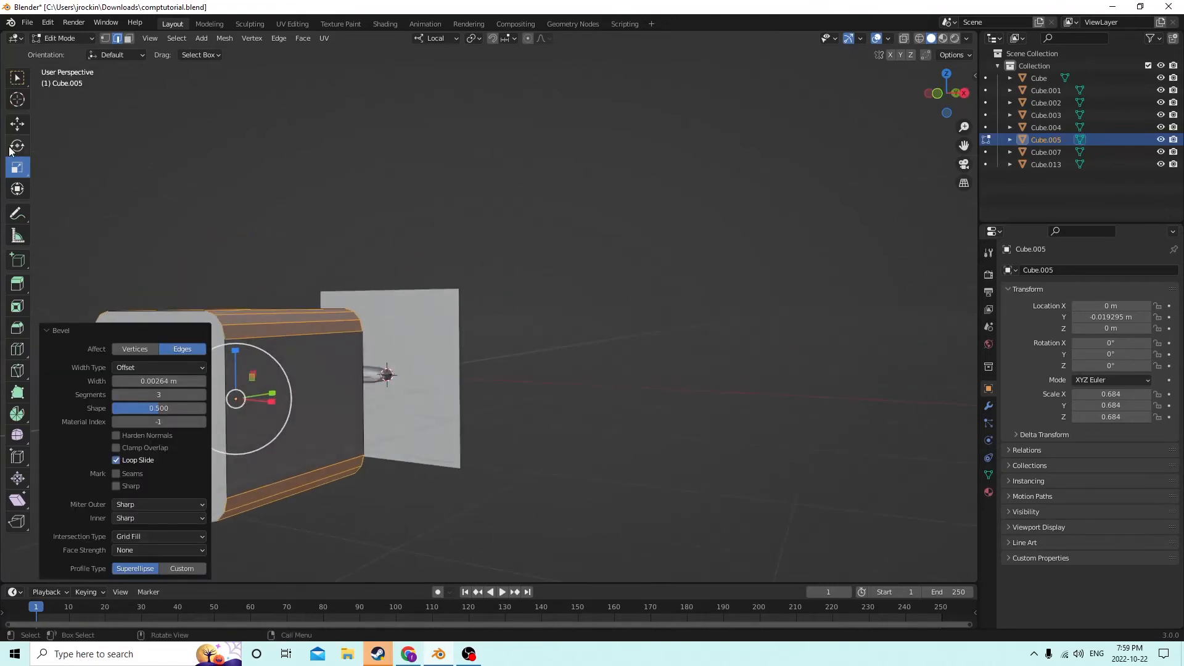
pyautogui.scroll(-3, 304, 225)
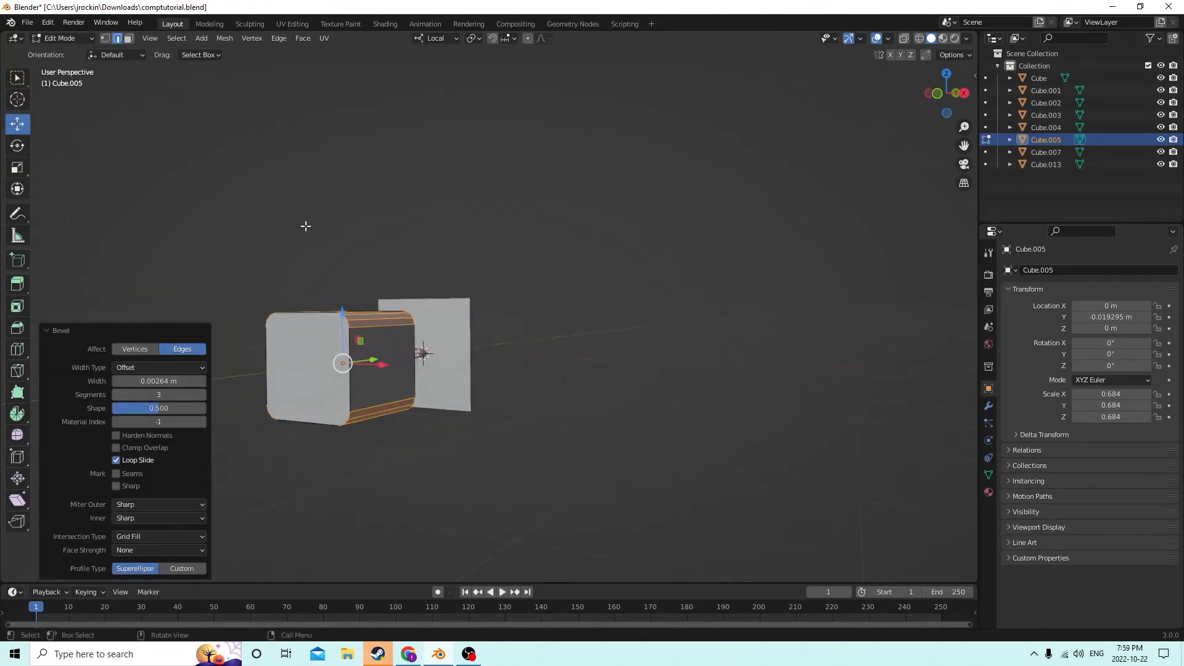
pyautogui.moveTo(304, 225); pyautogui.dragTo(275, 246, button='middle')
pyautogui.press('Tab')
pyautogui.moveTo(337, 336); pyautogui.dragTo(267, 343, button='middle')
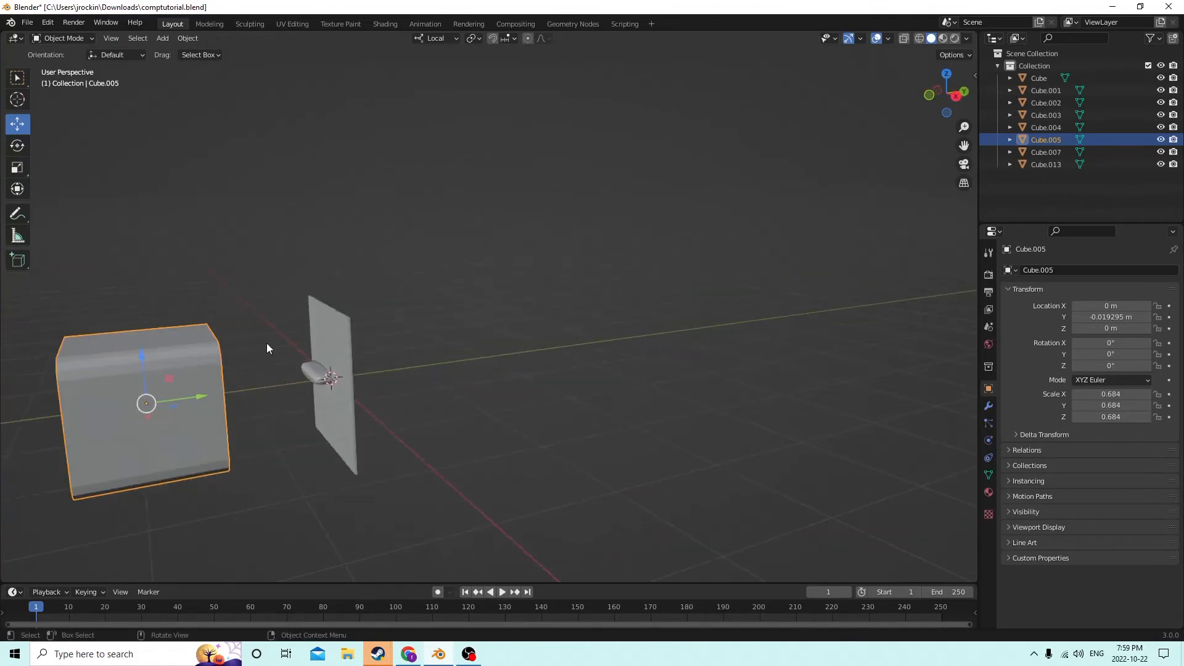
# - Flatten the rounded cube into a thin plate by reducing its Y scale to about 0.038
pyautogui.scroll(2, 267, 343)
pyautogui.click(10, 168)
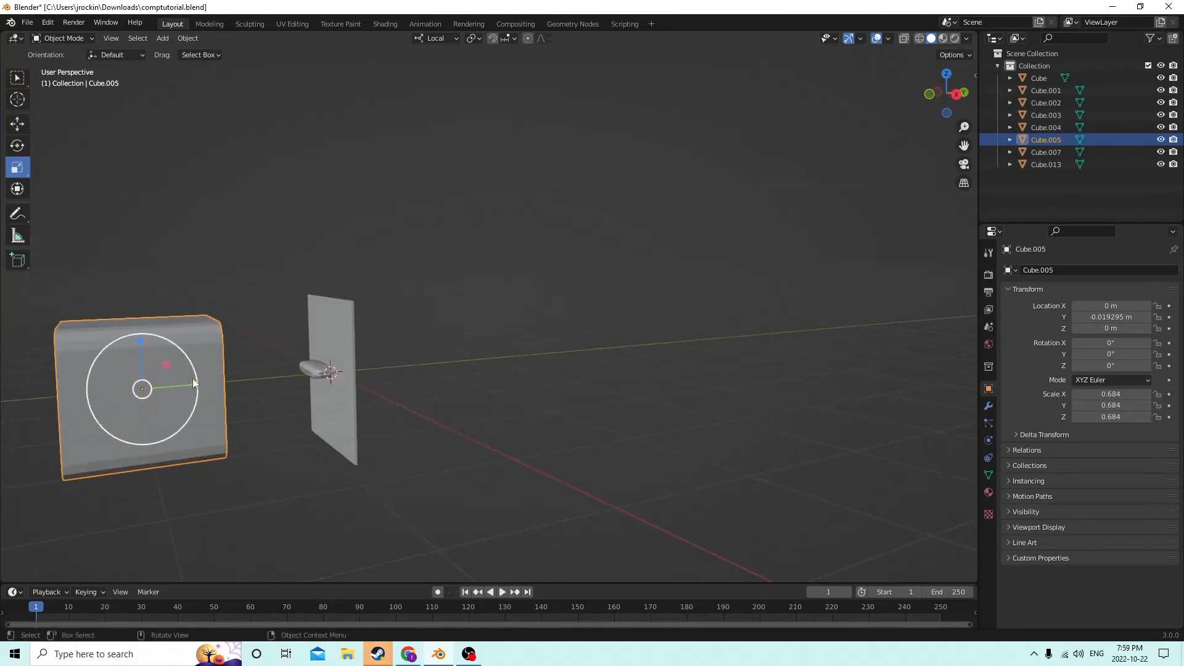
pyautogui.moveTo(193, 378); pyautogui.dragTo(147, 388)
pyautogui.moveTo(208, 364); pyautogui.dragTo(697, 329, button='middle')
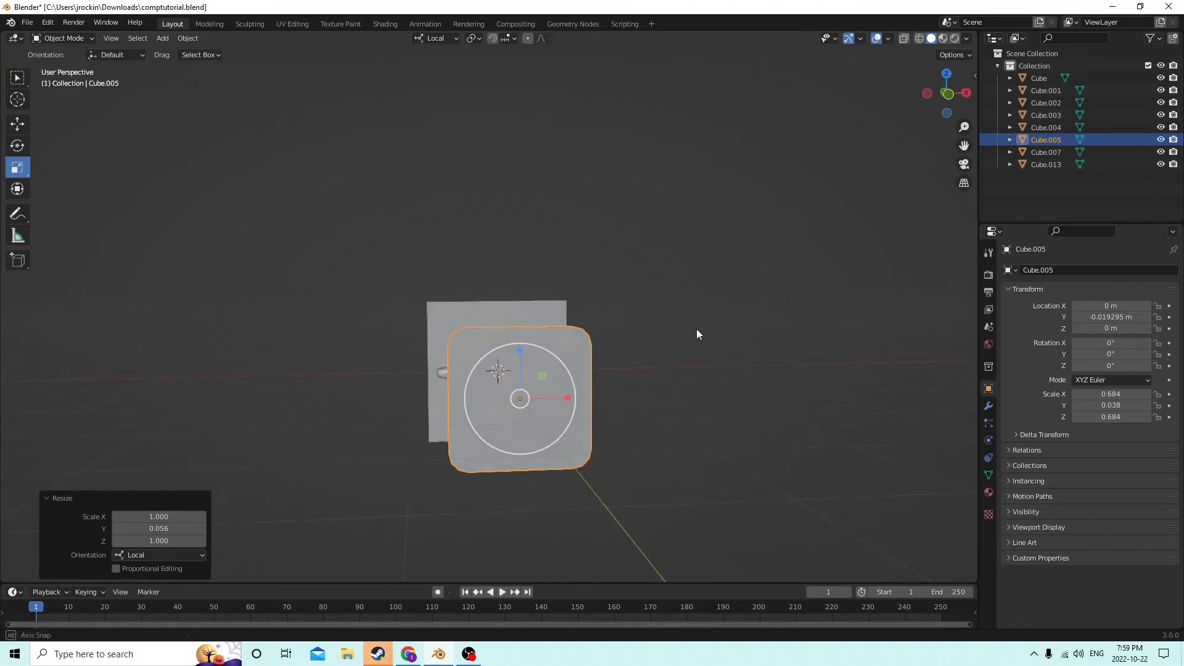
# - Add another cube as a separate object and flatten it to a Y scale of about 0.033
pyautogui.hotkey('shift', 'a')
pyautogui.moveTo(697, 329)
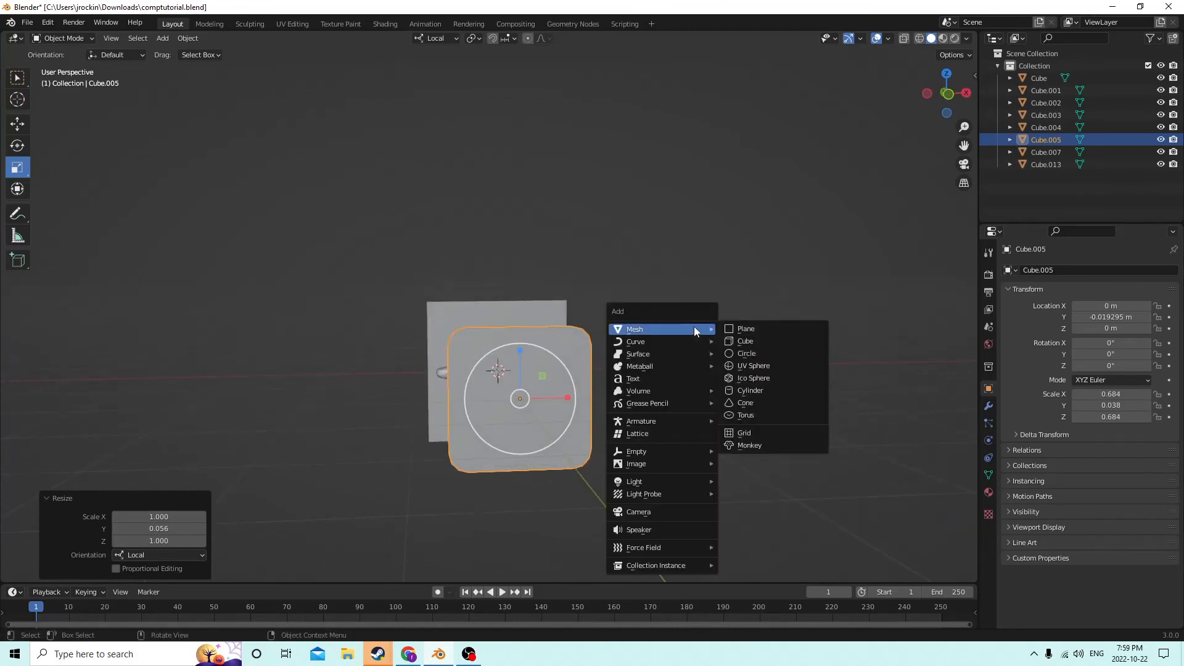
pyautogui.click(729, 347)
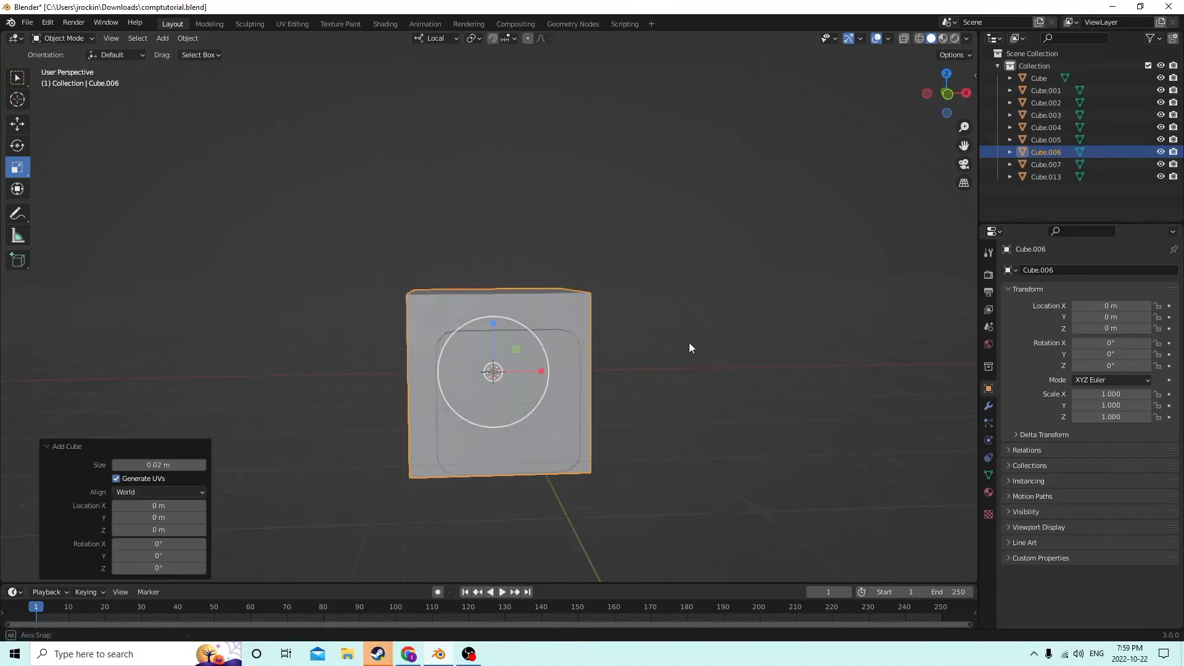
pyautogui.moveTo(692, 346); pyautogui.dragTo(371, 362, button='middle')
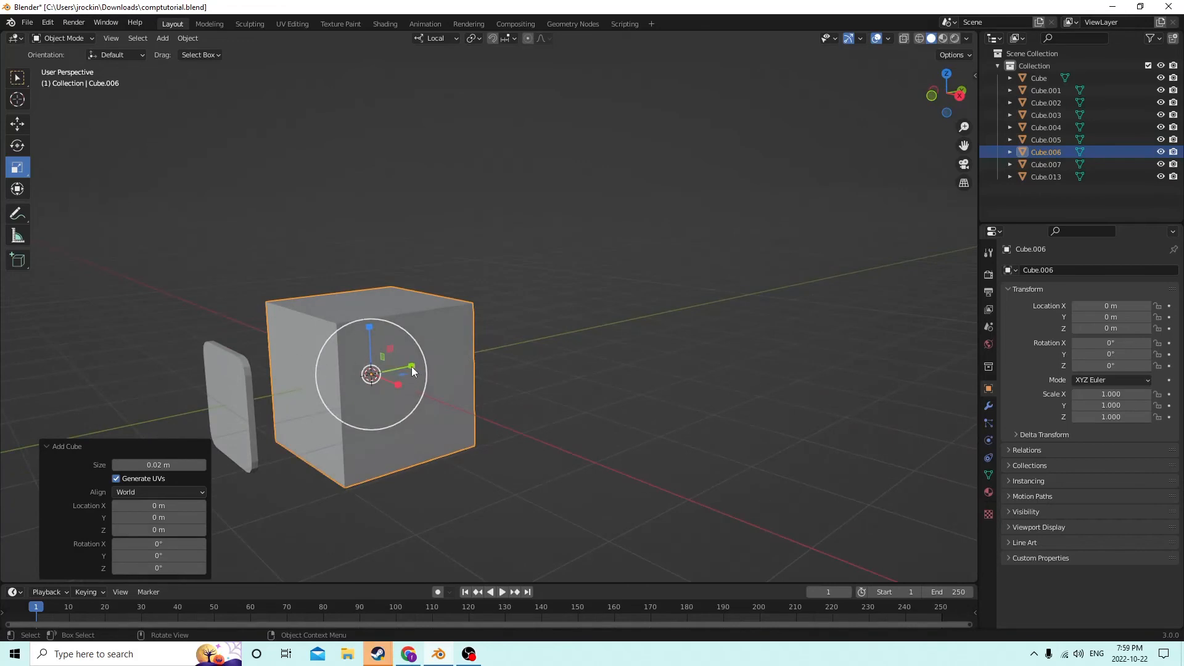
pyautogui.moveTo(412, 367); pyautogui.dragTo(372, 378)
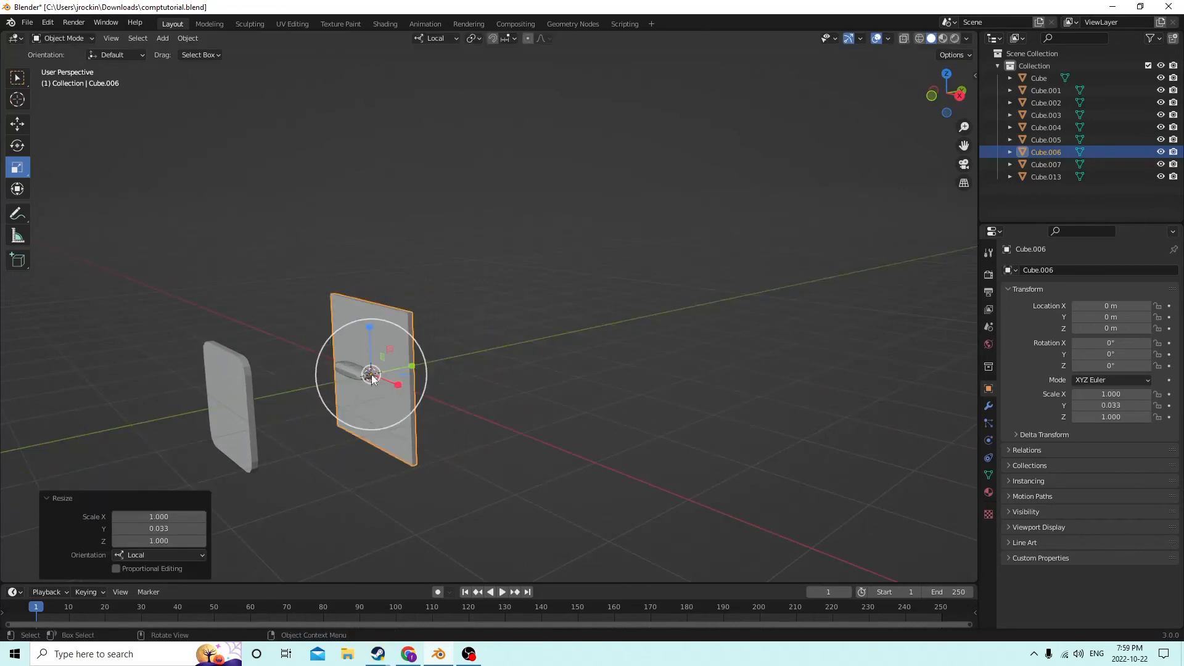
pyautogui.moveTo(372, 378); pyautogui.dragTo(268, 346, button='middle')
# - Move the new square plate along Y until it sits just behind the rounded plate
pyautogui.click(19, 125)
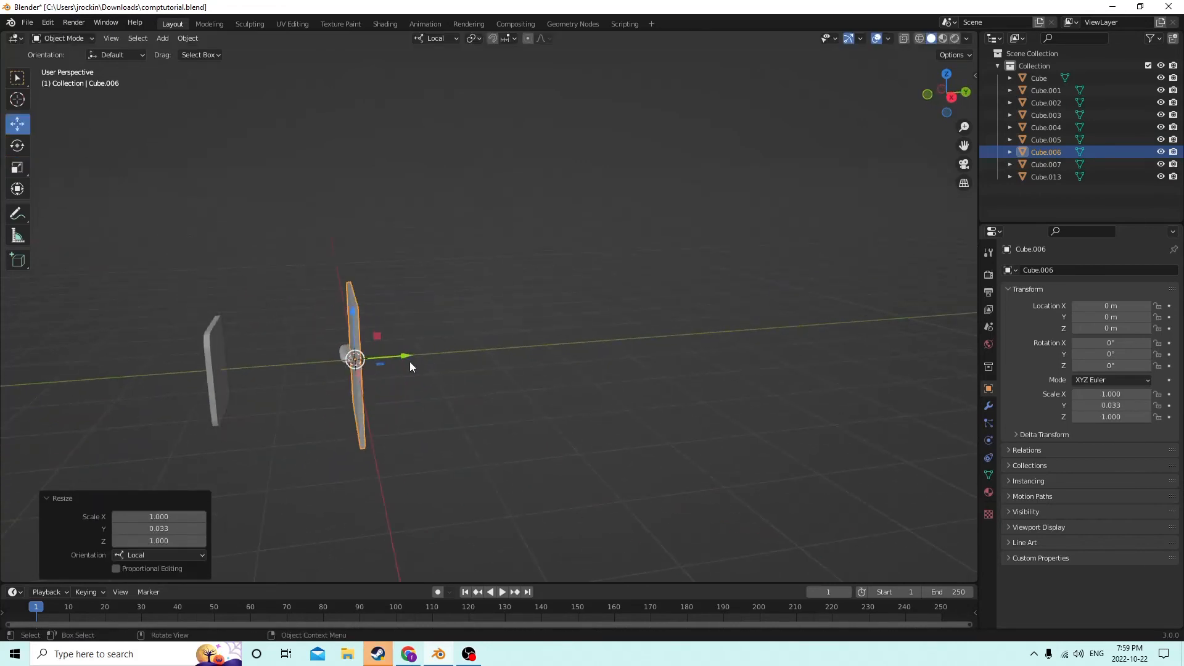
pyautogui.moveTo(405, 361); pyautogui.dragTo(269, 362)
pyautogui.moveTo(328, 349); pyautogui.dragTo(544, 362, button='middle')
# - Scale the rounded plate uniformly by about 1.273 so it nearly fills the square plate's face
pyautogui.click(518, 358)
pyautogui.scroll(-2, 518, 358)
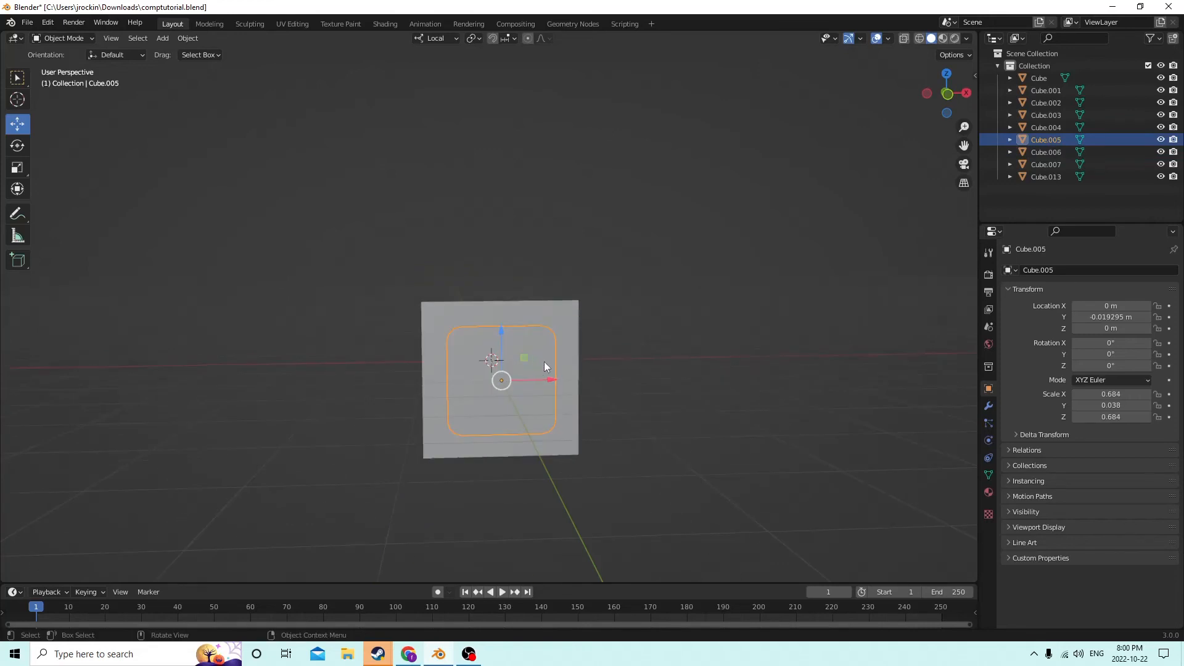
pyautogui.press('s')
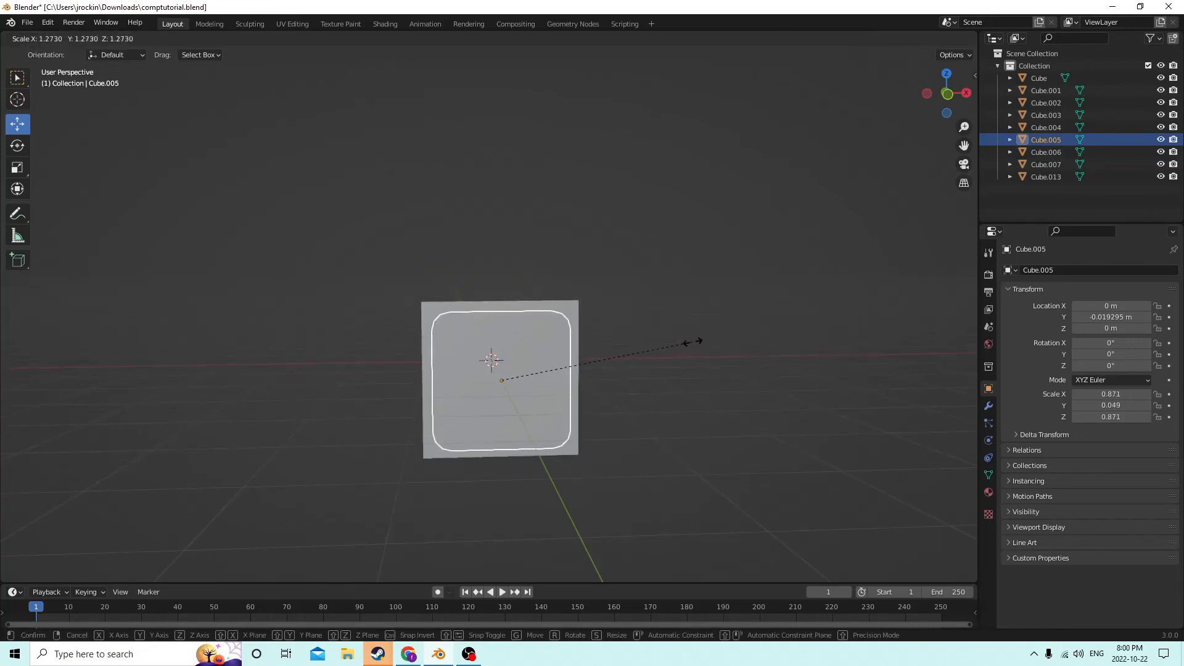
pyautogui.click(694, 342)
# - Move the rounded plate about 0.00055 m along local Y against the square plate
pyautogui.moveTo(694, 342); pyautogui.dragTo(818, 381, button='middle')
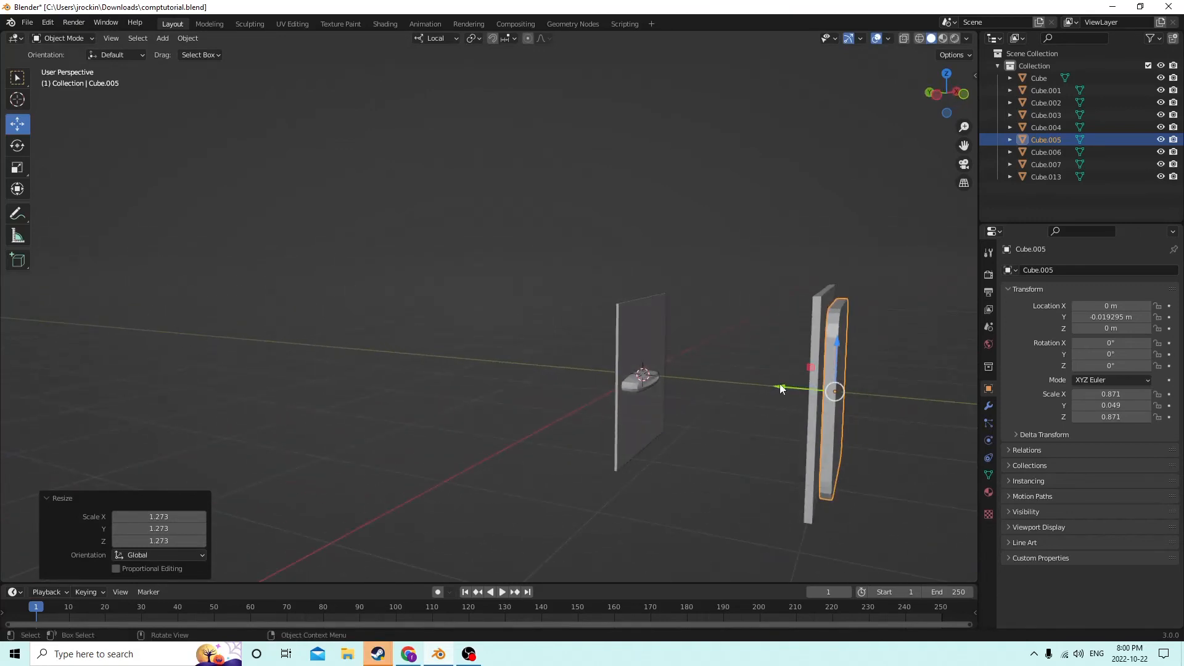
pyautogui.moveTo(781, 388); pyautogui.dragTo(768, 379)
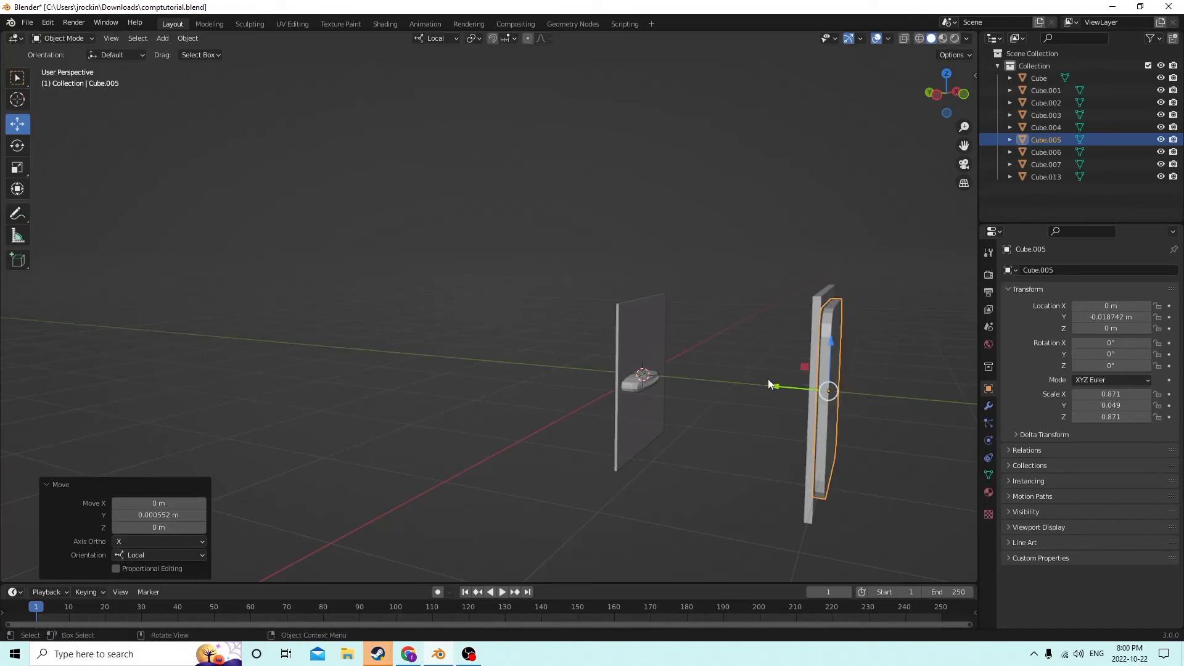
pyautogui.moveTo(768, 379); pyautogui.dragTo(765, 319, button='middle')
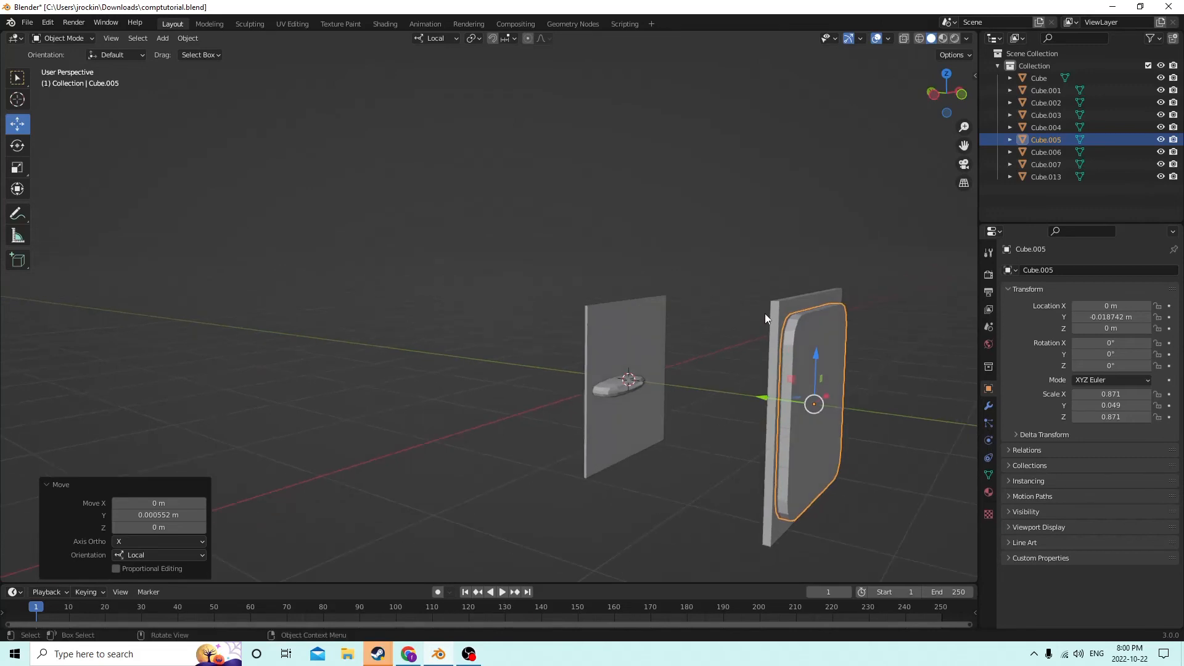
# - Select the rounded and square plates together and scale them uniformly by about 0.229
pyautogui.moveTo(817, 324); pyautogui.dragTo(644, 374, button='middle')
pyautogui.click(811, 333)
pyautogui.click(705, 371)
pyautogui.keyDown('shift'); pyautogui.click(678, 339); pyautogui.keyUp('shift')
pyautogui.click(655, 363)
pyautogui.keyDown('shift'); pyautogui.click(701, 328); pyautogui.keyUp('shift')
pyautogui.moveTo(701, 328); pyautogui.dragTo(766, 338, button='middle')
pyautogui.scroll(-3, 802, 335)
pyautogui.press('s')
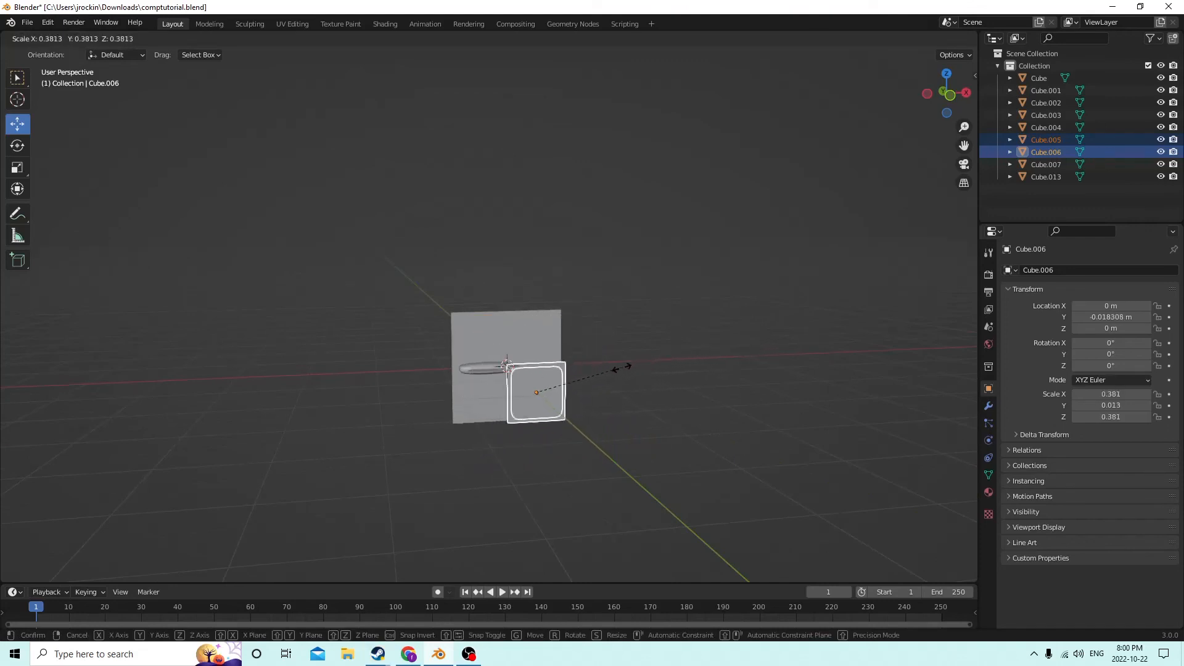
pyautogui.click(588, 374)
pyautogui.scroll(3, 617, 377)
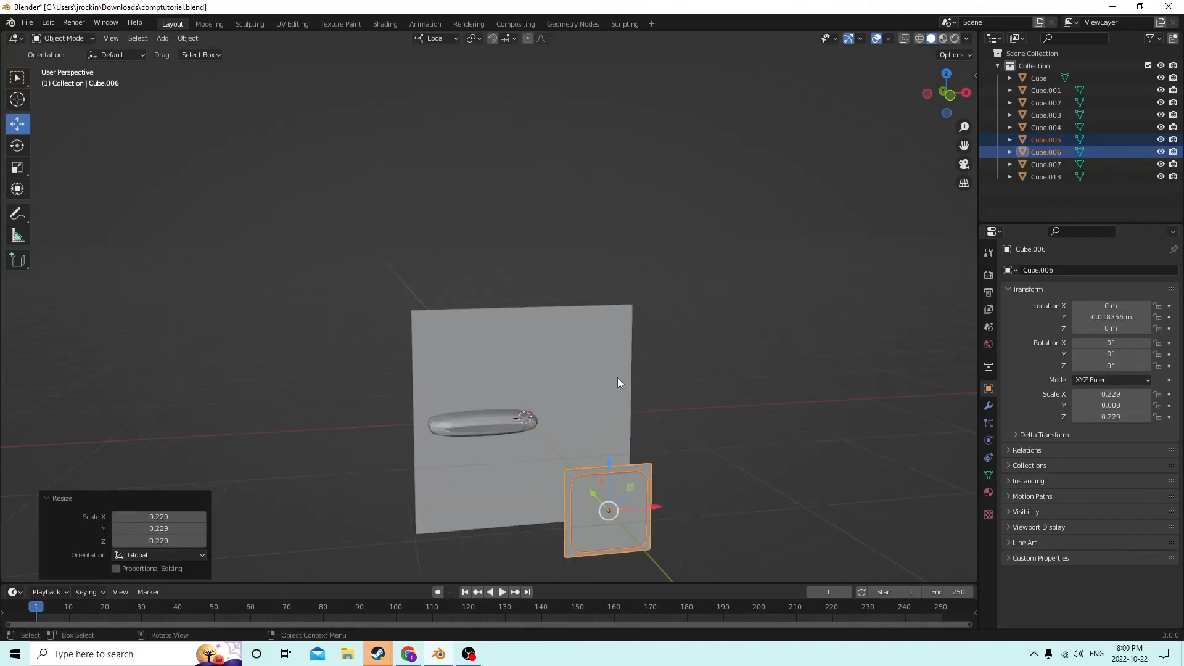
# - Scale the selected pair of plates down further by a uniform factor of about 0.284
pyautogui.moveTo(617, 377); pyautogui.dragTo(630, 363, button='middle')
pyautogui.press('s')
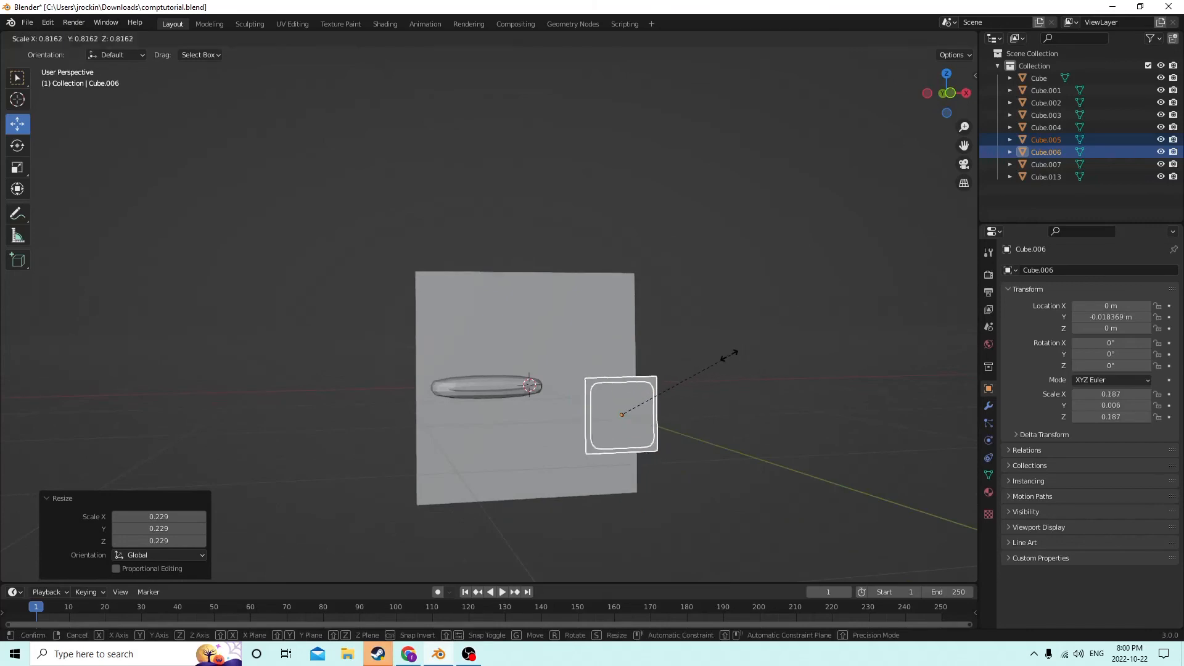
pyautogui.click(654, 385)
pyautogui.moveTo(653, 385)
pyautogui.mouseDown(button='middle')
pyautogui.moveTo(693, 391)
pyautogui.moveTo(654, 390)
pyautogui.mouseUp(button='middle')
pyautogui.scroll(2, 693, 391)
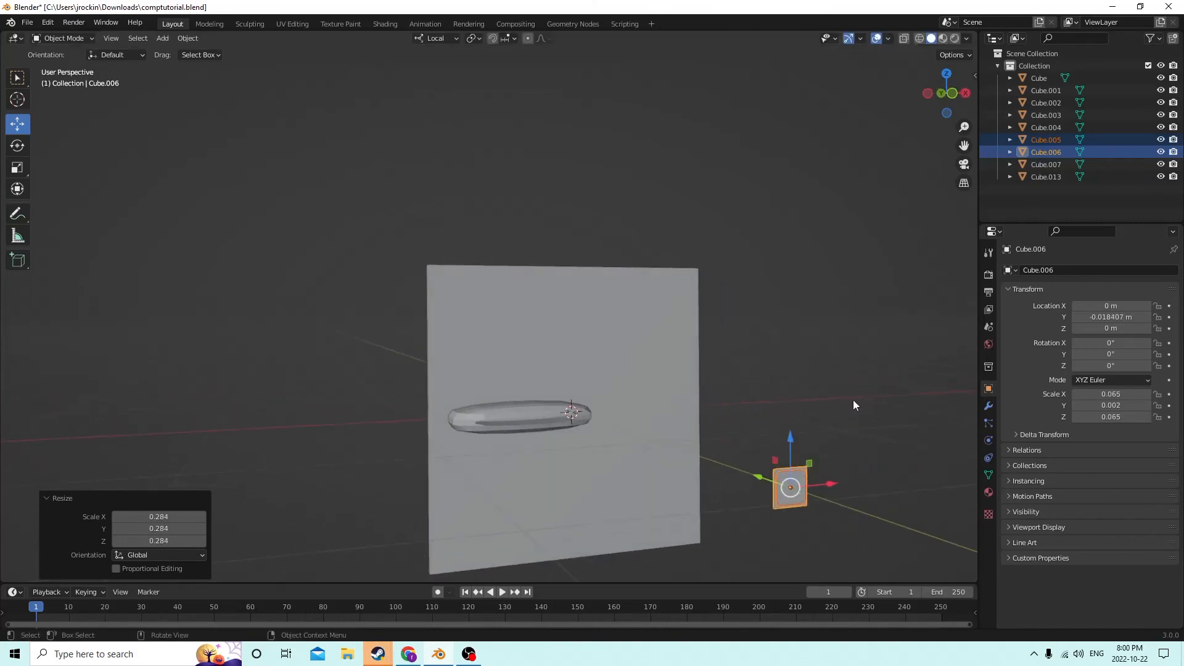
# - Join the small rounded plate and the square plate into one object
pyautogui.click(832, 515)
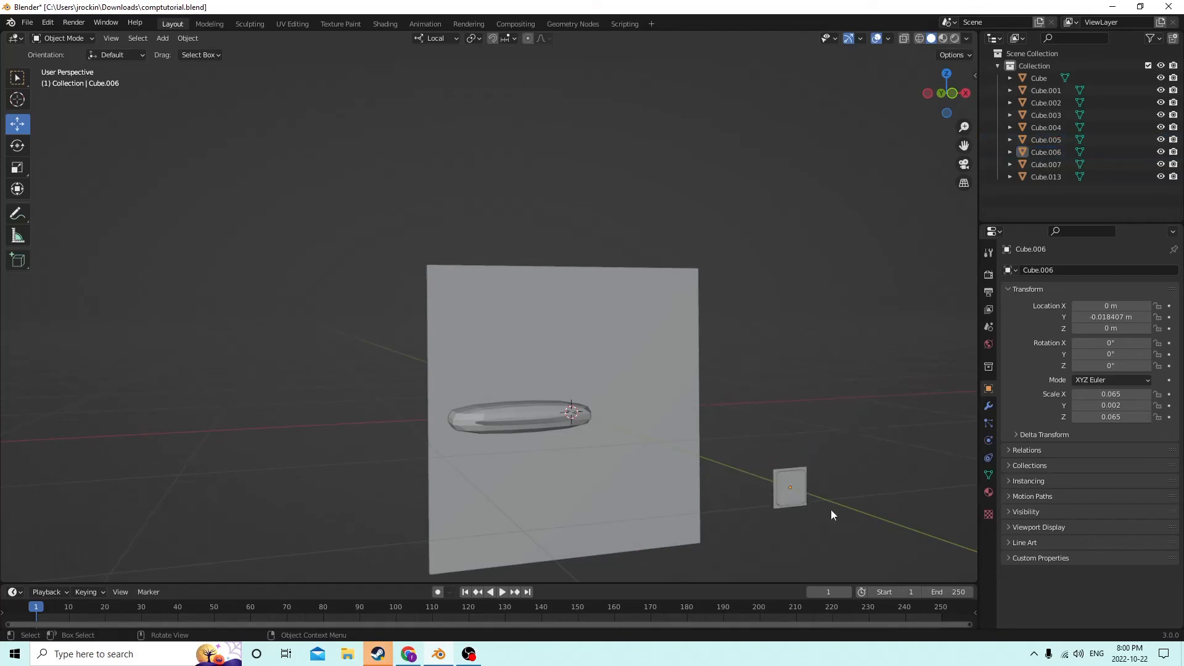
pyautogui.click(796, 487)
pyautogui.keyDown('shift'); pyautogui.click(789, 488); pyautogui.keyUp('shift')
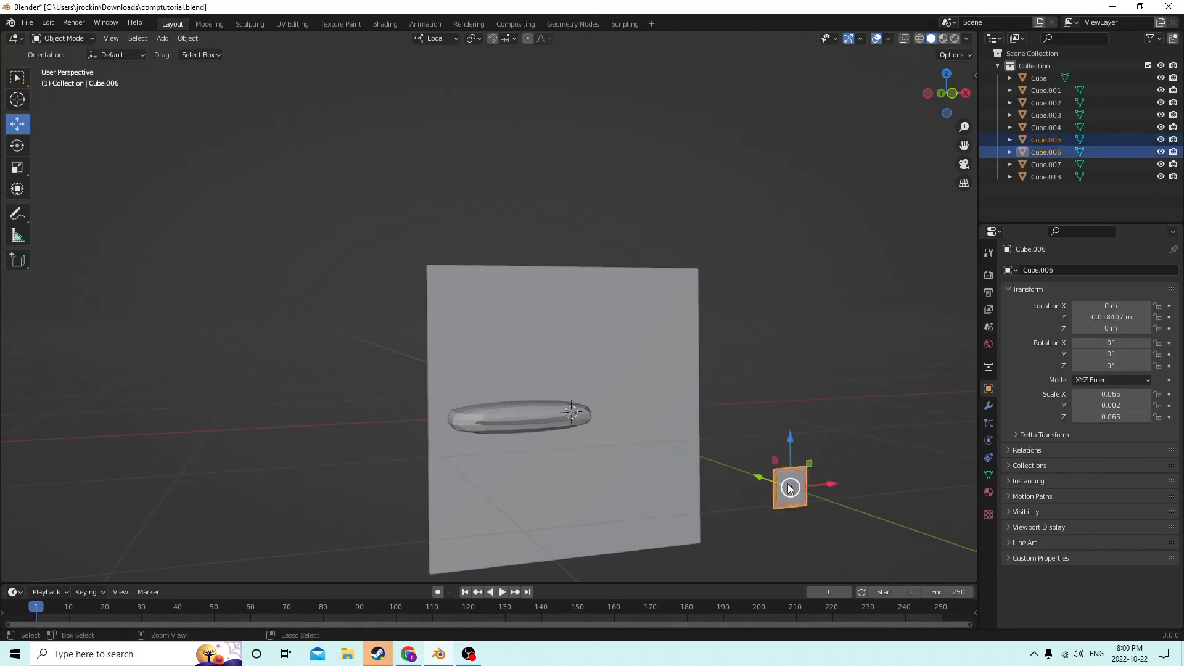
pyautogui.hotkey('ctrl', 'j')
pyautogui.moveTo(806, 465)
pyautogui.mouseDown(button='middle')
pyautogui.moveTo(765, 453)
pyautogui.moveTo(785, 438)
pyautogui.moveTo(807, 448)
pyautogui.mouseUp(button='middle')
pyautogui.press('Tab')
pyautogui.press('Tab')
# - Move the joined plate about 0.0090 m along local Y toward the tower's side panel
pyautogui.moveTo(824, 476); pyautogui.dragTo(653, 390)
pyautogui.scroll(8, 653, 390)
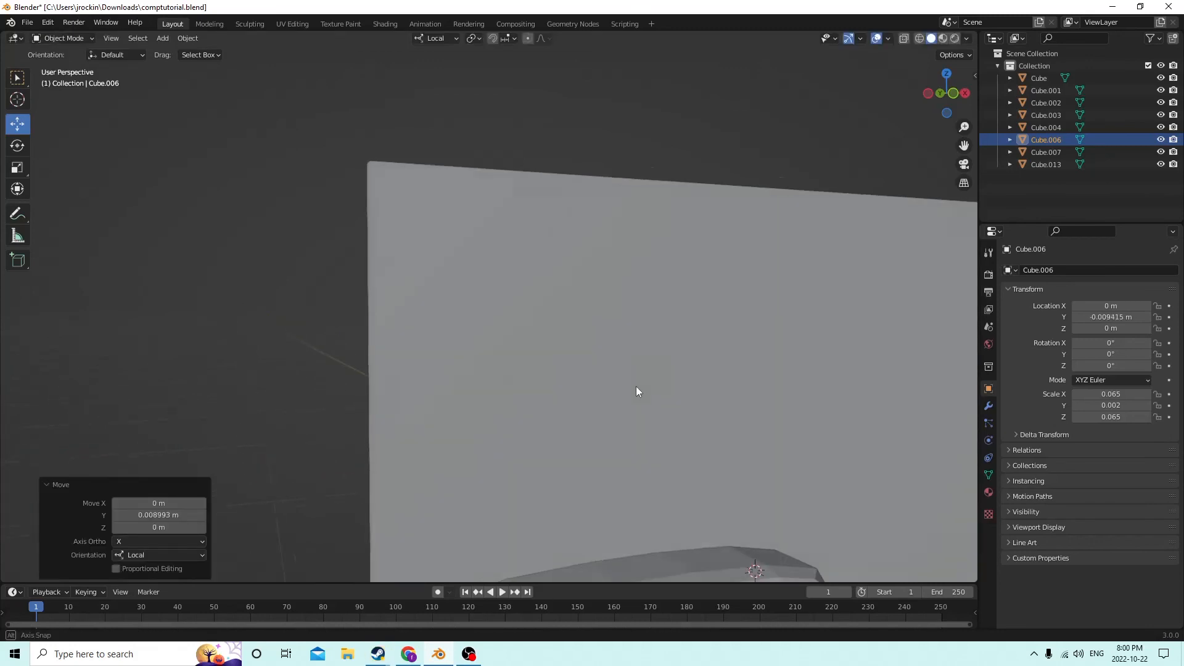
pyautogui.moveTo(616, 376); pyautogui.dragTo(879, 315, button='middle')
pyautogui.scroll(-3, 890, 368)
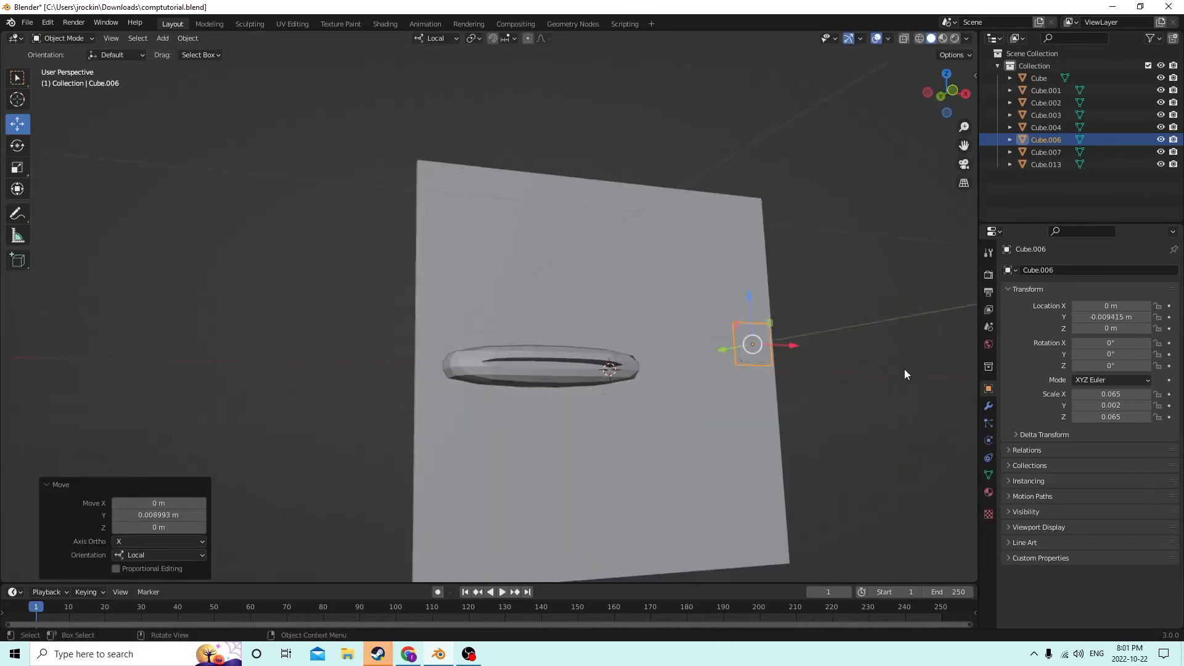
# - Bring the joined plate closer to the panel and place it below the slotted fitting at about X -0.0032 m, Z -0.0038 m
pyautogui.moveTo(904, 369); pyautogui.dragTo(943, 432, button='middle')
pyautogui.moveTo(864, 455); pyautogui.dragTo(720, 402)
pyautogui.moveTo(719, 402); pyautogui.dragTo(608, 338, button='middle')
pyautogui.moveTo(590, 328); pyautogui.dragTo(510, 431)
pyautogui.moveTo(510, 432); pyautogui.dragTo(636, 423, button='middle')
# - Set the joined plate against the panel's front face by moving it along Y to about -0.00017 m
pyautogui.moveTo(755, 453); pyautogui.dragTo(668, 436)
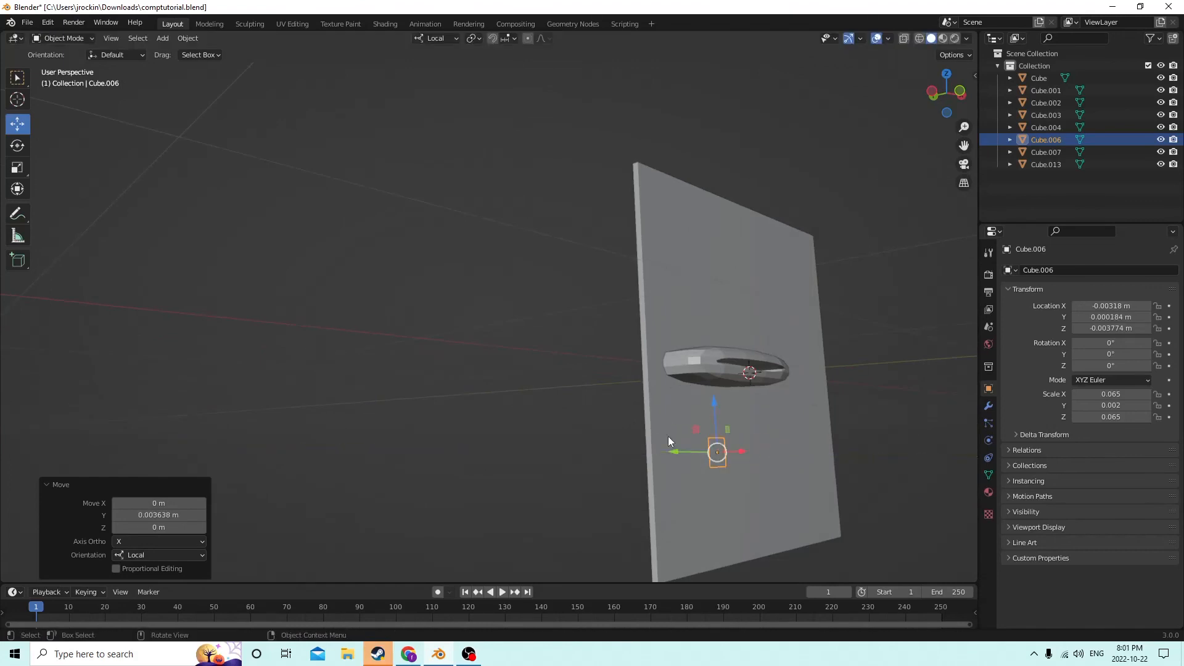
pyautogui.moveTo(668, 435)
pyautogui.mouseDown(button='middle')
pyautogui.moveTo(634, 415)
pyautogui.moveTo(664, 425)
pyautogui.mouseUp(button='middle')
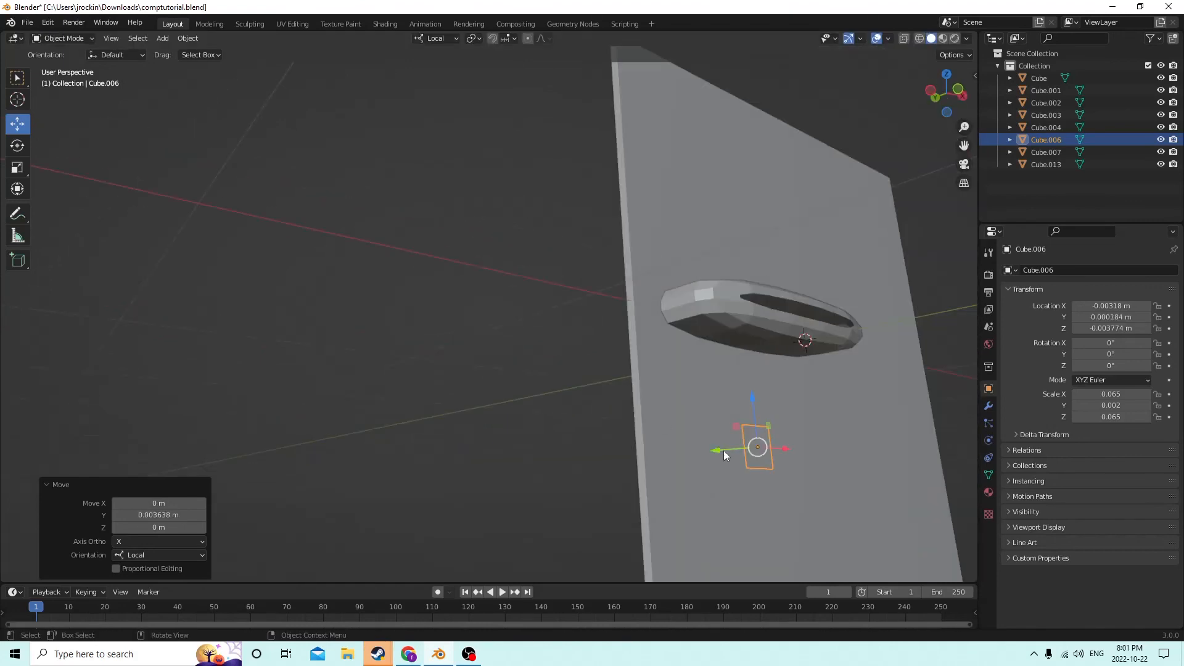
pyautogui.moveTo(723, 450); pyautogui.dragTo(600, 331, button='middle')
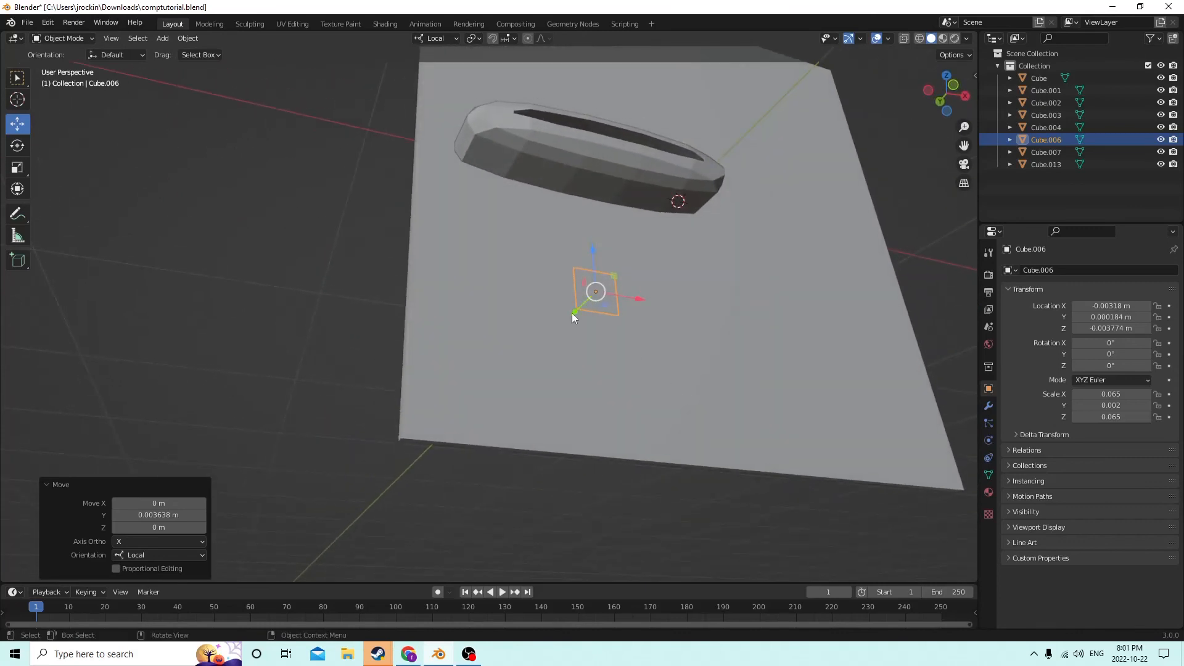
pyautogui.moveTo(573, 314)
pyautogui.mouseDown()
pyautogui.moveTo(583, 302)
pyautogui.moveTo(605, 310)
pyautogui.moveTo(596, 319)
pyautogui.mouseUp()
pyautogui.moveTo(598, 319); pyautogui.dragTo(672, 364, button='middle')
pyautogui.moveTo(879, 503); pyautogui.dragTo(766, 445, button='middle')
pyautogui.moveTo(715, 338); pyautogui.dragTo(652, 404, button='middle')
pyautogui.moveTo(673, 404); pyautogui.dragTo(770, 444, button='middle')
pyautogui.scroll(2, 679, 423)
pyautogui.scroll(1, 685, 416)
pyautogui.scroll(1, 752, 423)
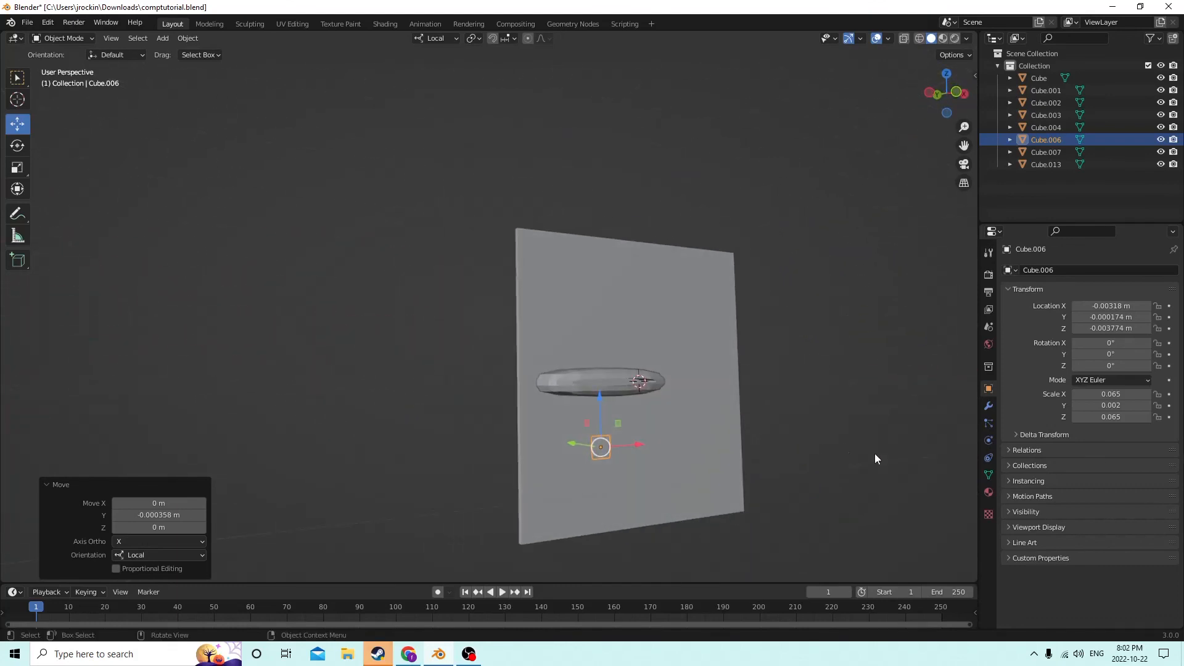